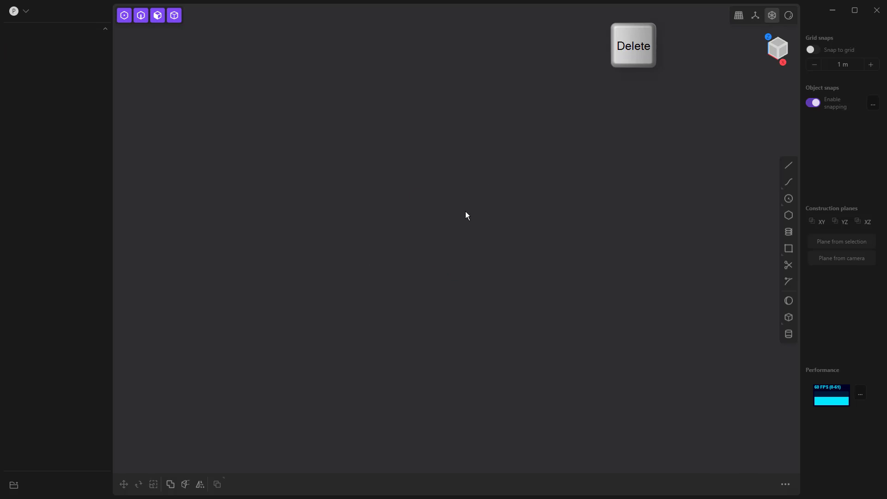
- Show the axes and create a cylinder centred on the origin, about 0.82 m in radius and 4.01 m high
click(788, 334)
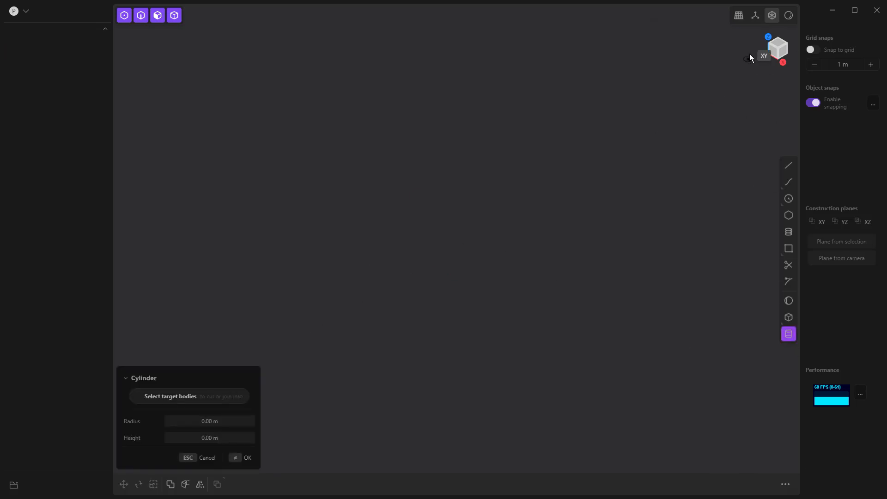
click(755, 17)
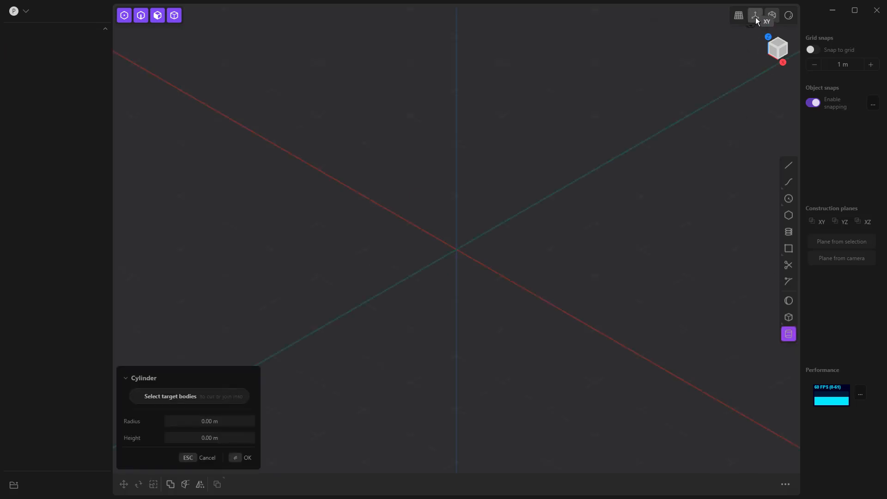
click(460, 250)
click(503, 235)
click(489, 22)
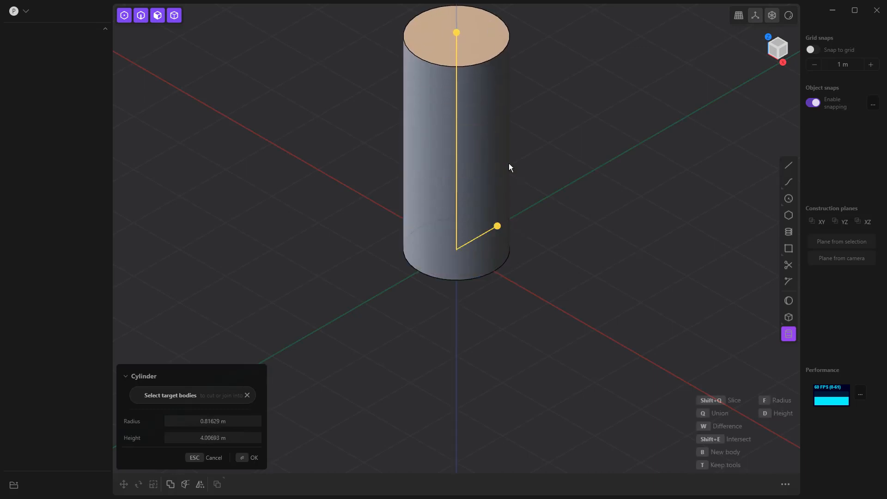
key(Return)
middle_drag(547, 175, 516, 317)
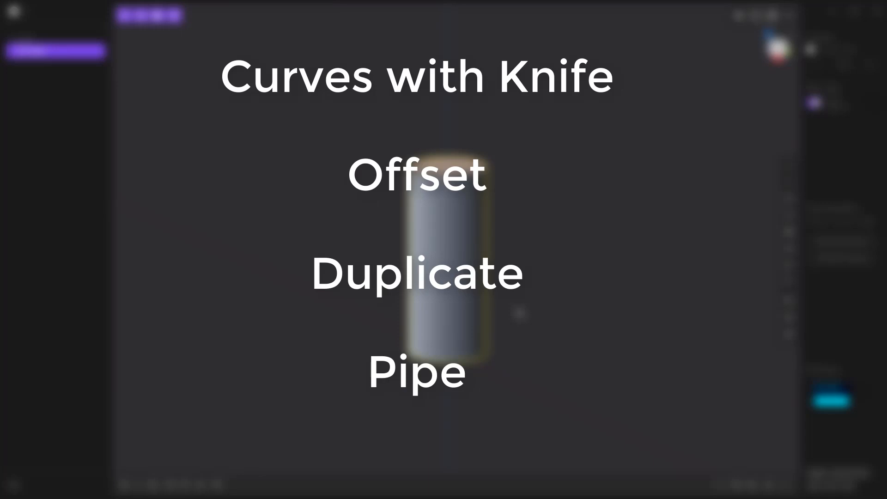
click(586, 191)
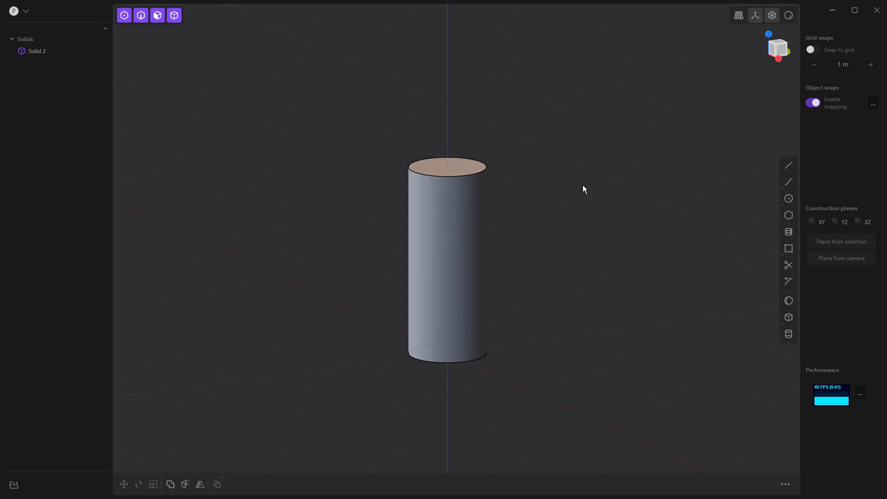
key(KP_1)
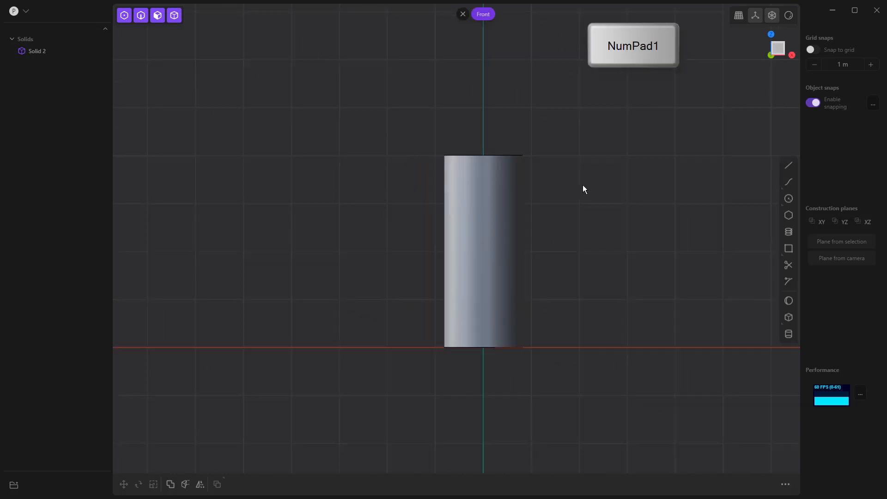
click(787, 165)
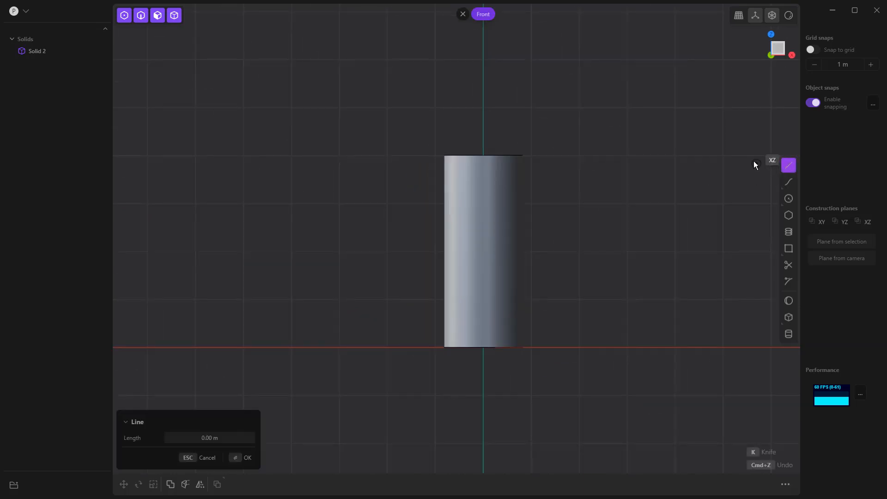
shift+middle_drag(541, 115, 489, 126)
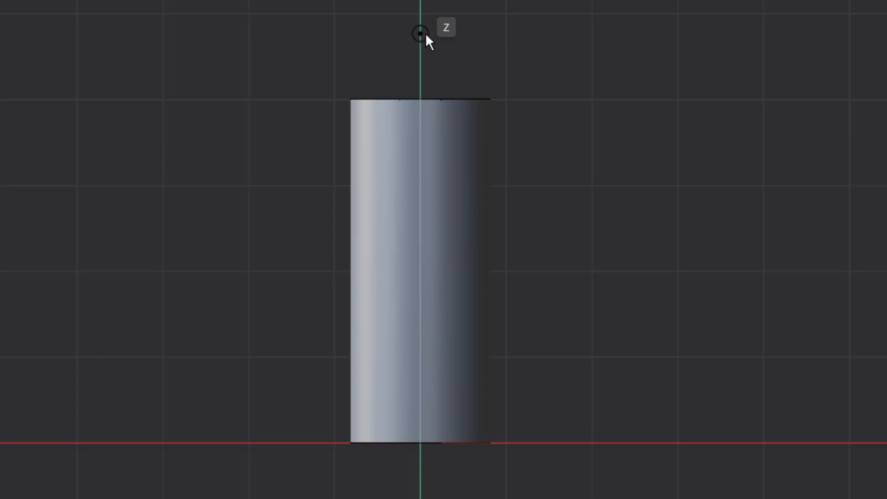
click(437, 137)
click(555, 139)
click(555, 206)
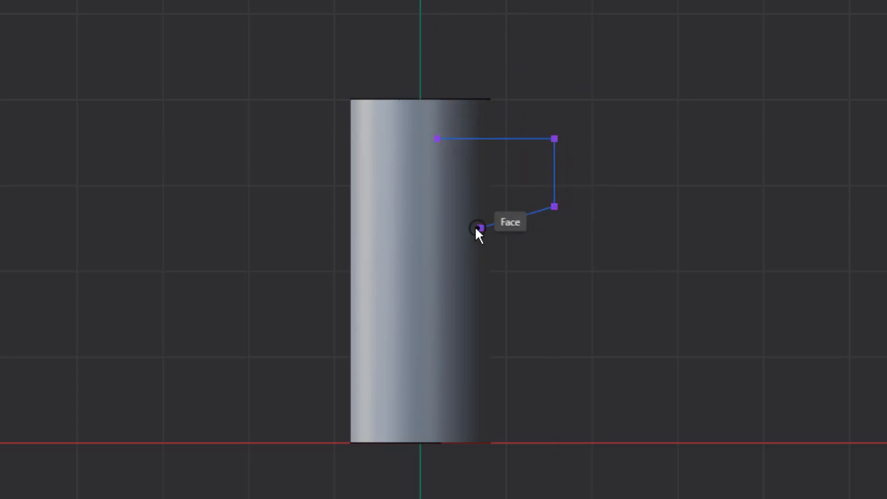
click(437, 140)
middle_drag(654, 190, 402, 203)
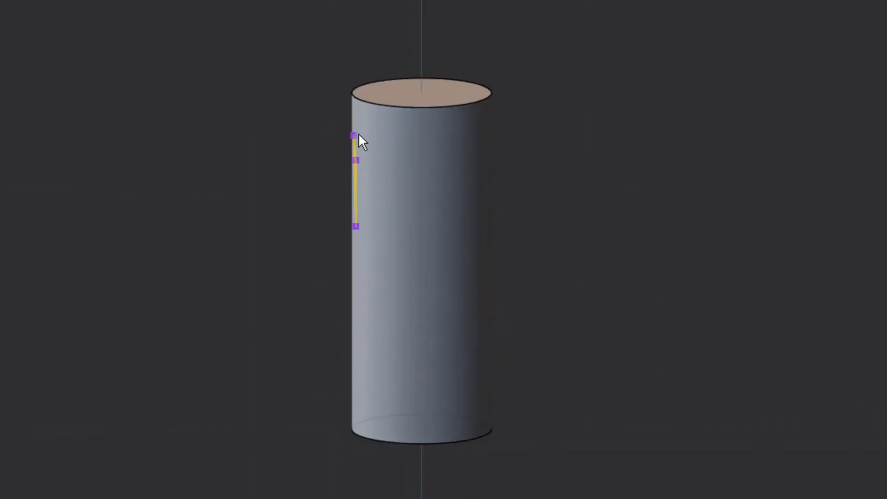
middle_drag(352, 137, 662, 174)
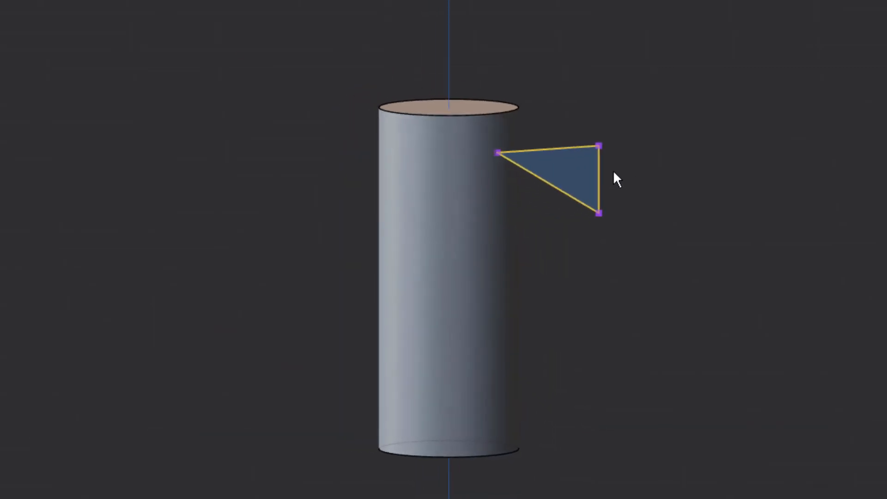
key(Delete)
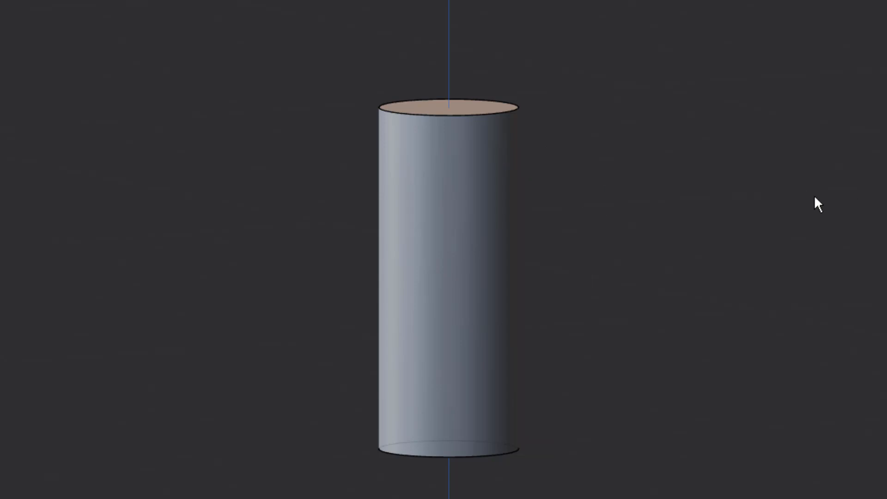
- In front view, draw the inner outline of a hook-shaped handle from the Z axis above the cylinder, over its rim and down beside it
key(KP_1)
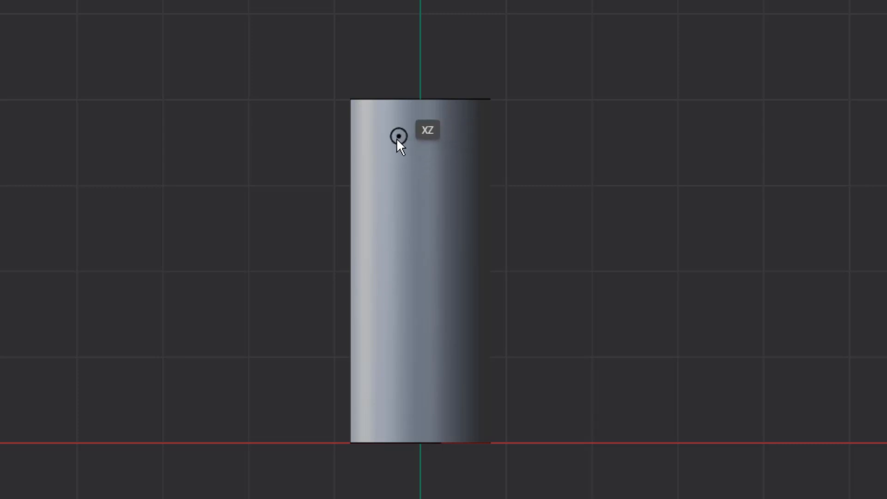
click(420, 33)
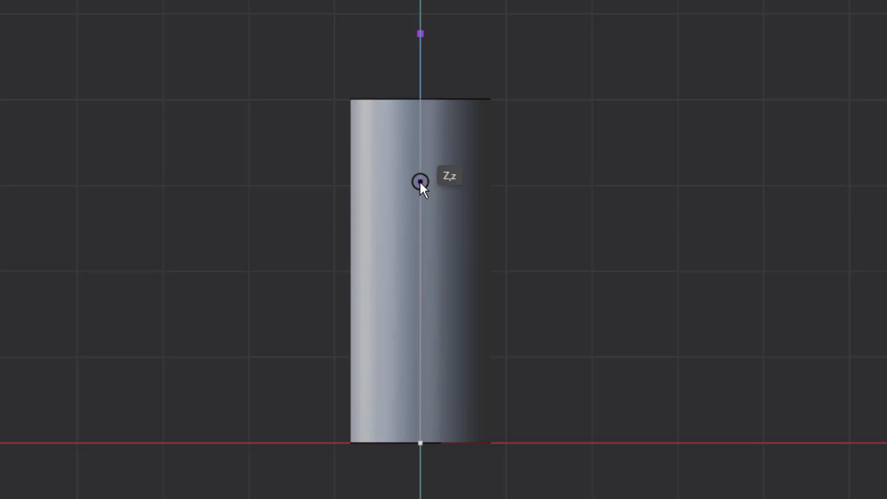
click(419, 215)
click(452, 216)
click(452, 81)
click(523, 82)
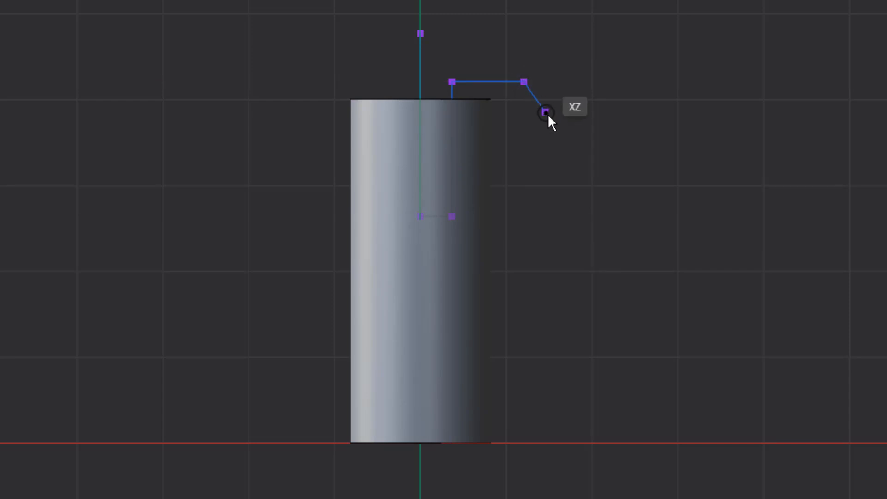
click(553, 124)
click(553, 232)
click(599, 232)
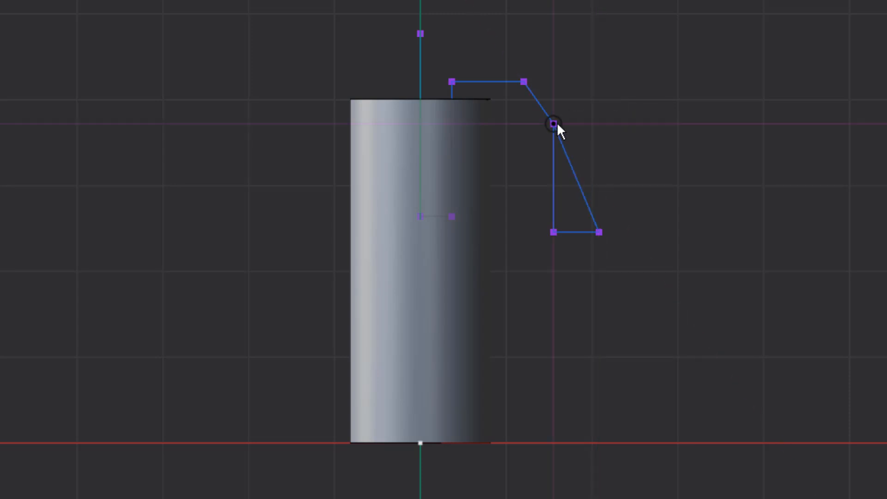
- Draw the outer side of the handle outline parallel to its inner edges and close the profile at its starting point on the Z axis
key(shift)
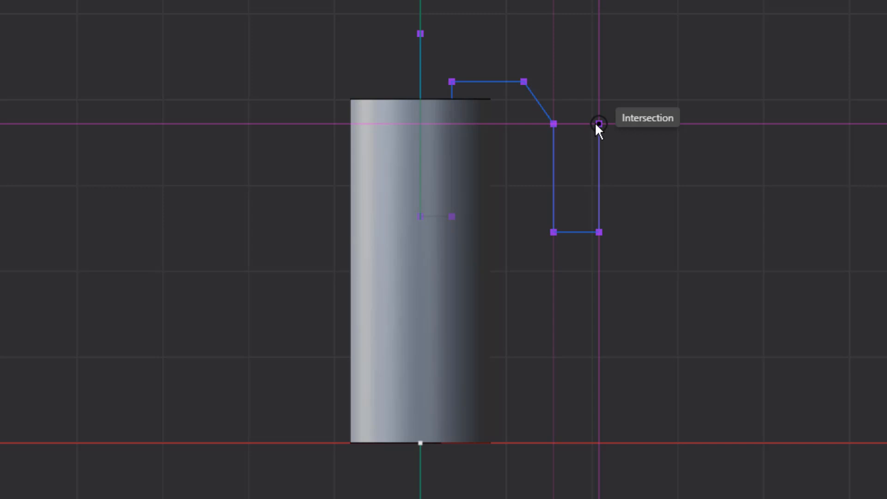
click(596, 124)
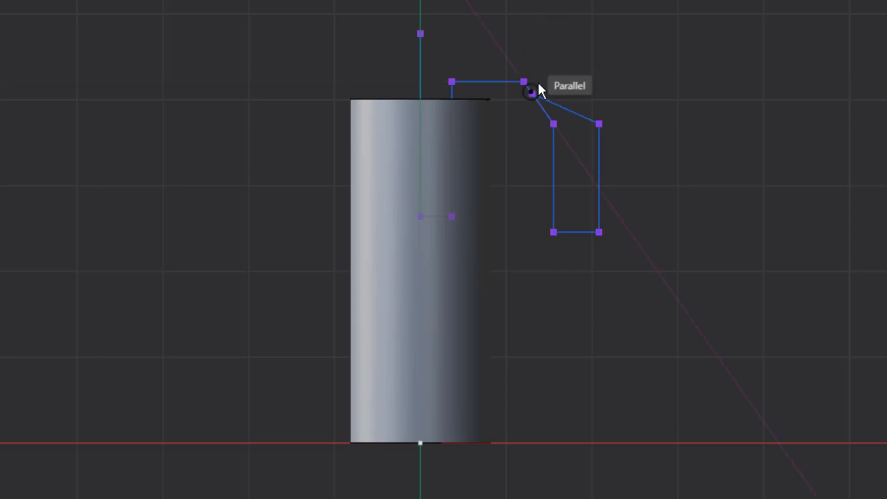
key(shift)
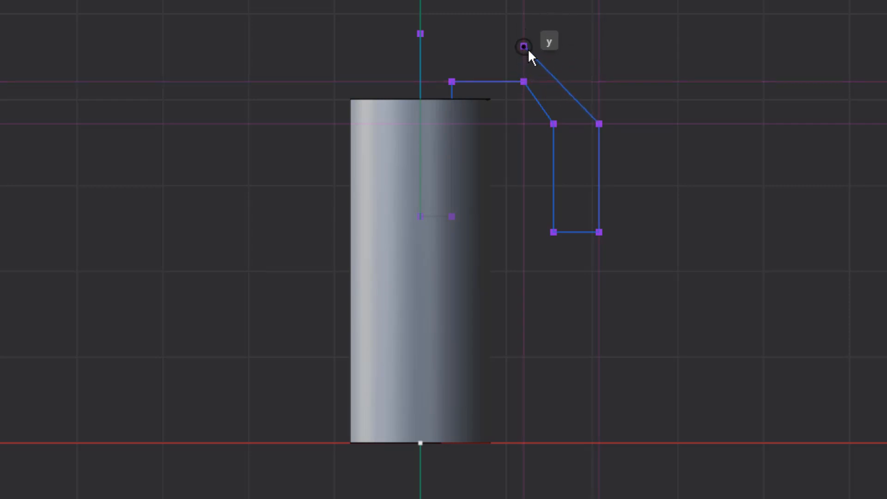
key(shift)
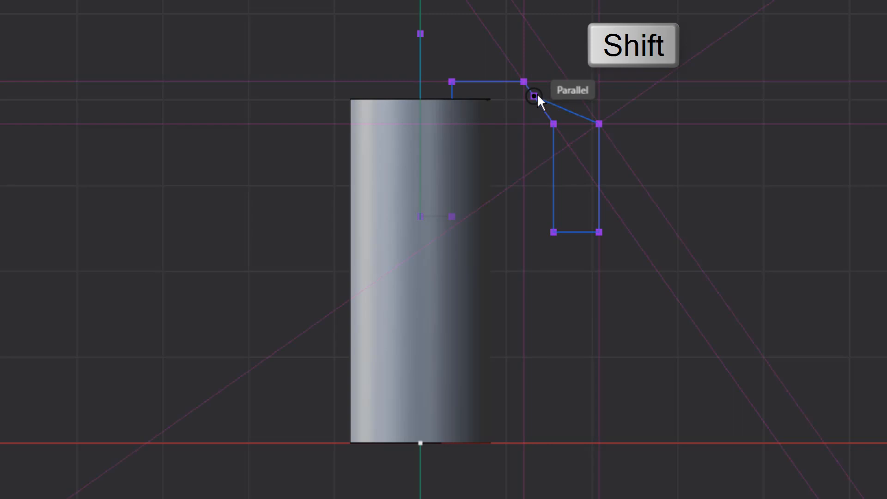
click(529, 18)
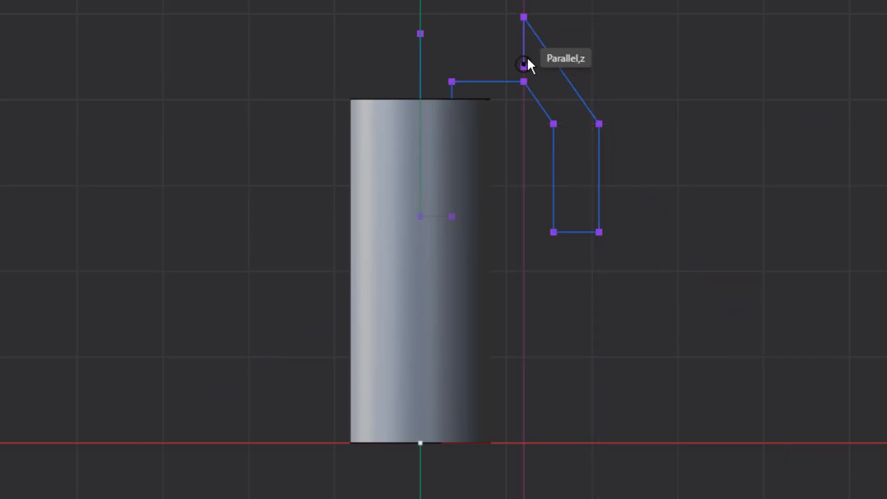
click(426, 15)
click(423, 33)
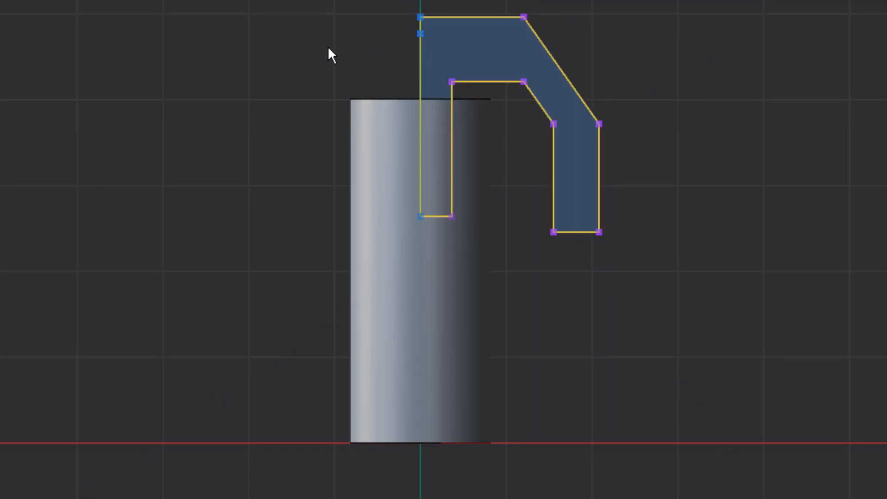
- Extrude the closed handle profile symmetrically, about 0.17 m to each side
mouse_move(729, 245)
middle_down()
mouse_move(608, 243)
mouse_move(604, 275)
middle_up()
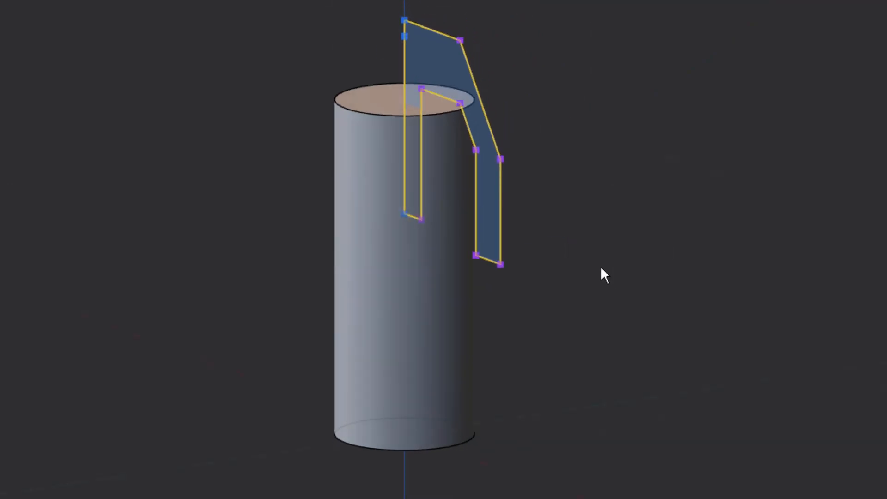
click(442, 43)
key(e)
drag(499, 36, 517, 32)
key(Tab)
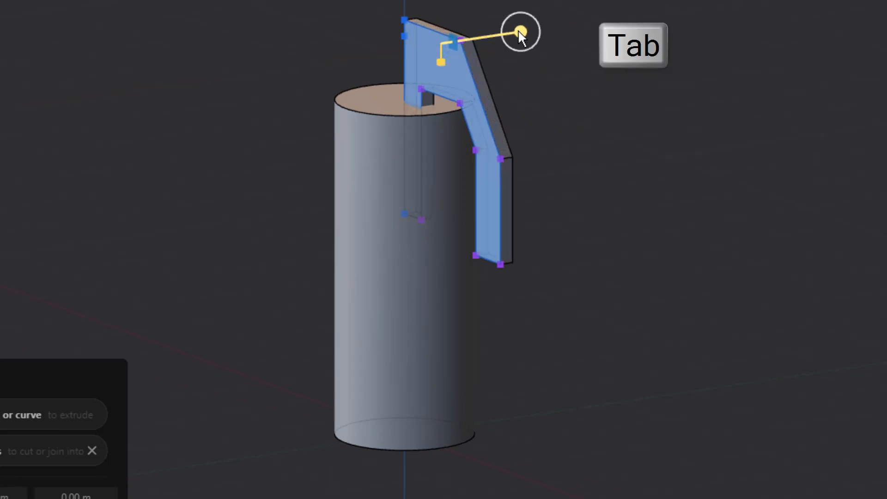
middle_drag(576, 153, 675, 131)
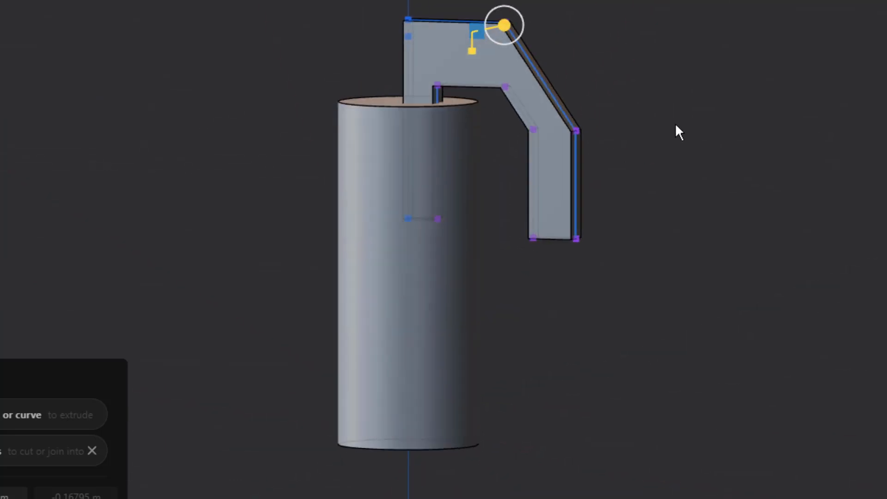
right_click(656, 108)
- Delete the handle's profile curve, keeping only the extruded solid
click(61, 7)
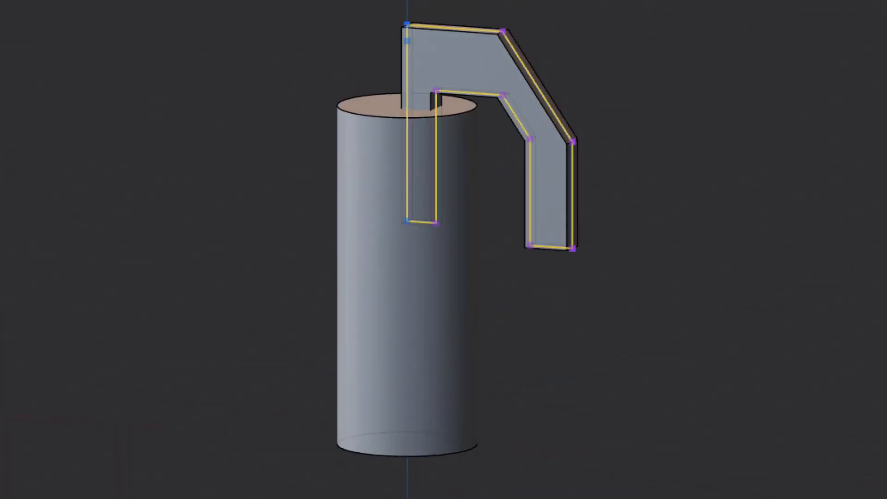
key(Delete)
middle_drag(625, 92, 597, 107)
scroll(482, 79, up, 2)
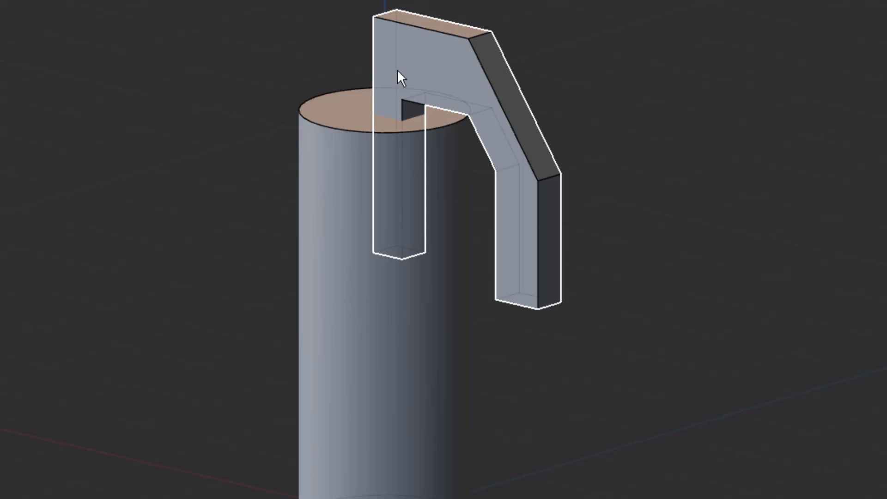
click(394, 3)
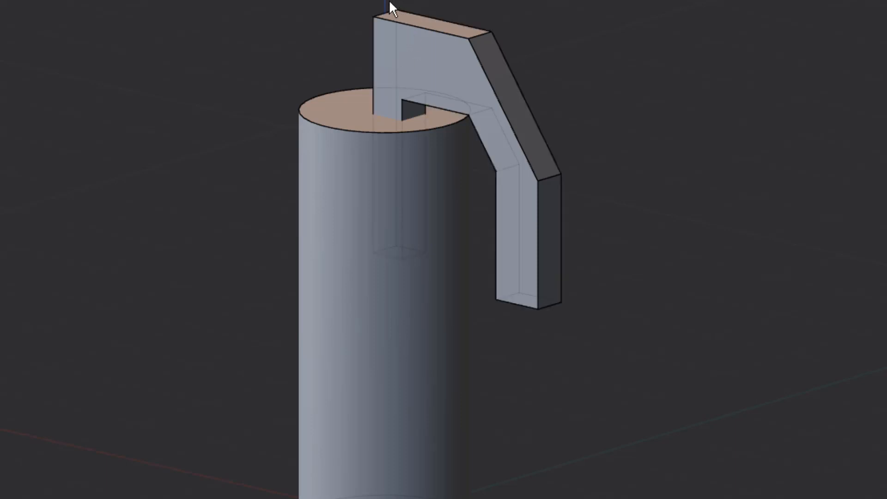
click(385, 10)
click(385, 9)
click(386, 10)
click(385, 5)
click(386, 9)
click(387, 9)
click(387, 12)
- Fillet the six edges across the handle's thickness at its top end and its inner and outer bends with a radius of about 0.23 m
middle_drag(386, 12, 382, 32)
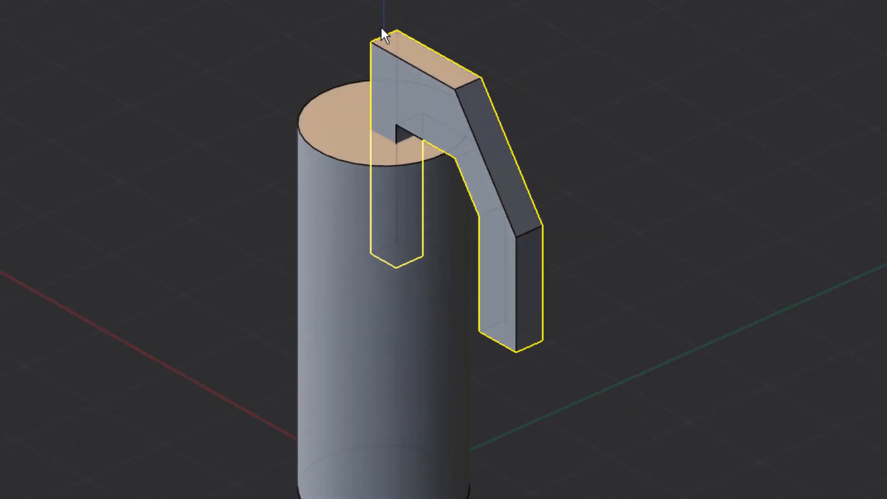
click(382, 34)
shift+click(472, 79)
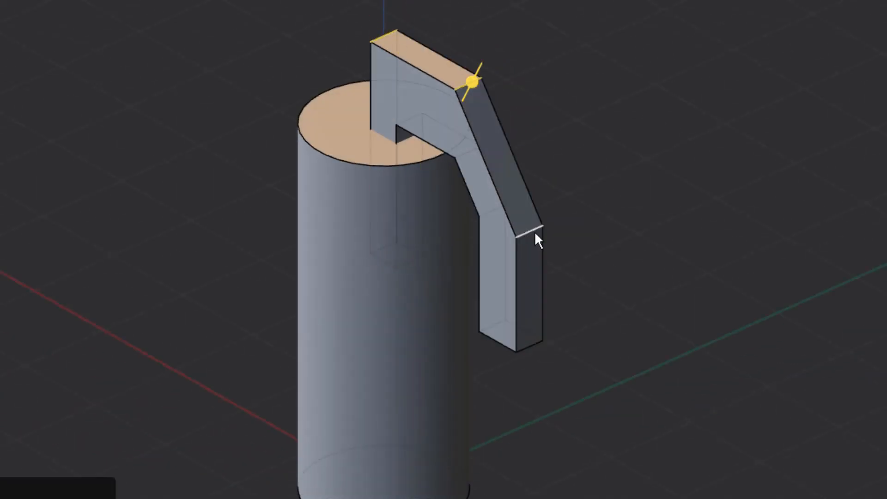
shift+click(528, 231)
shift+click(490, 211)
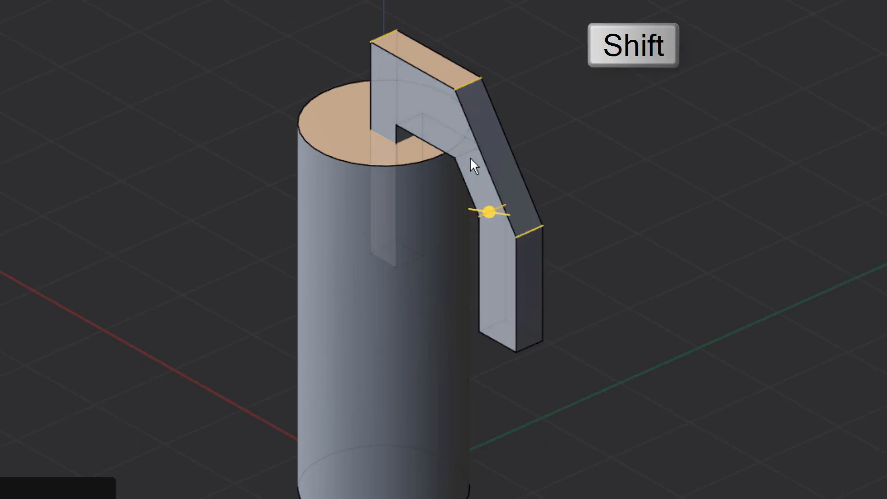
shift+click(464, 149)
shift+click(411, 120)
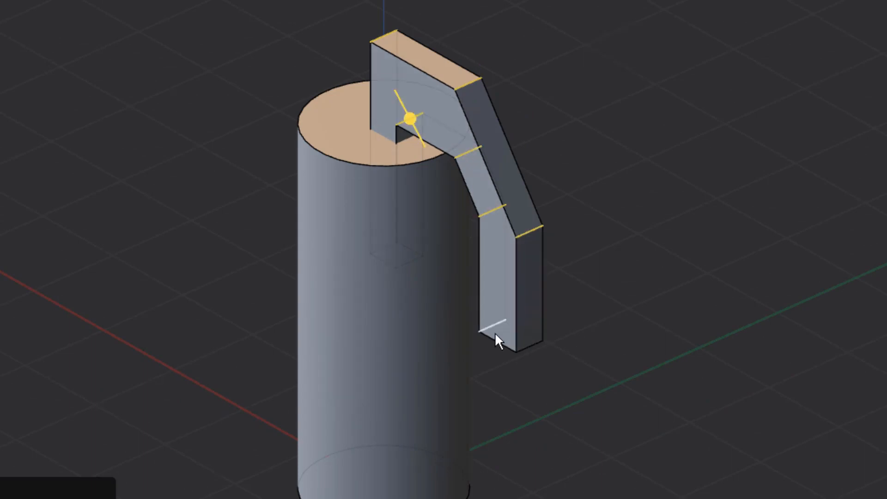
key(ctrl+b)
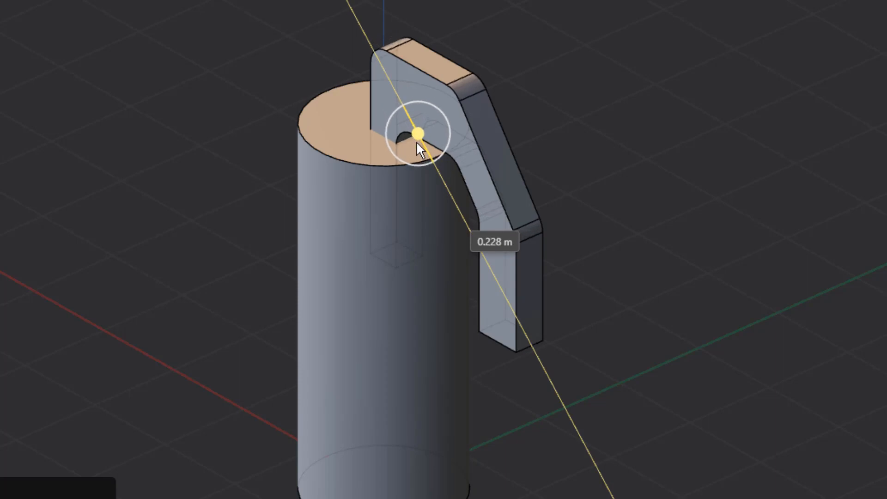
click(416, 143)
key(Tab)
- Fillet the edges across the thickness at the handle's free lower end to form a rounded tip
middle_drag(610, 293, 614, 247)
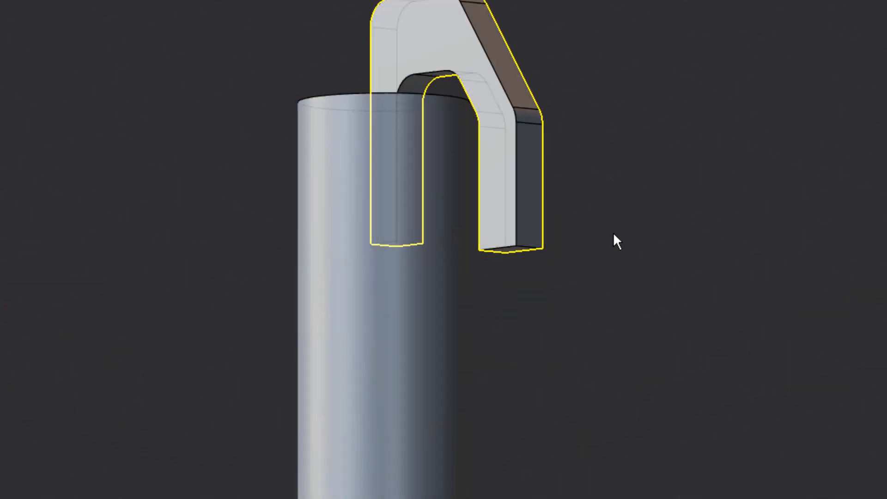
scroll(535, 240, up, 4)
middle_drag(533, 289, 525, 228)
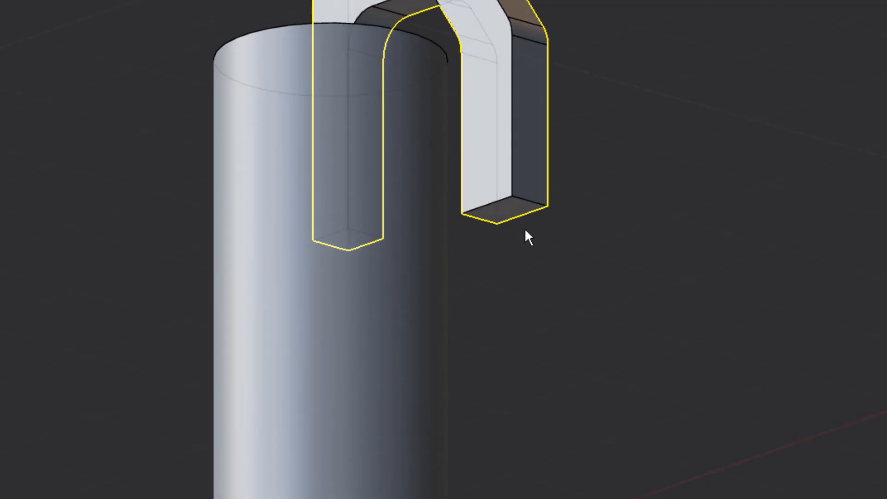
click(523, 199)
drag(477, 220, 473, 253)
right_click(689, 220)
scroll(626, 165, down, 3)
middle_drag(627, 167, 710, 228)
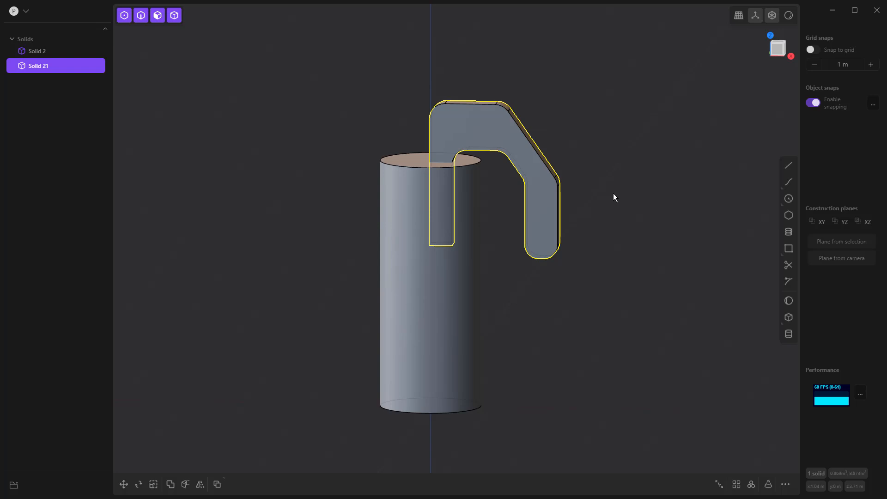
click(674, 127)
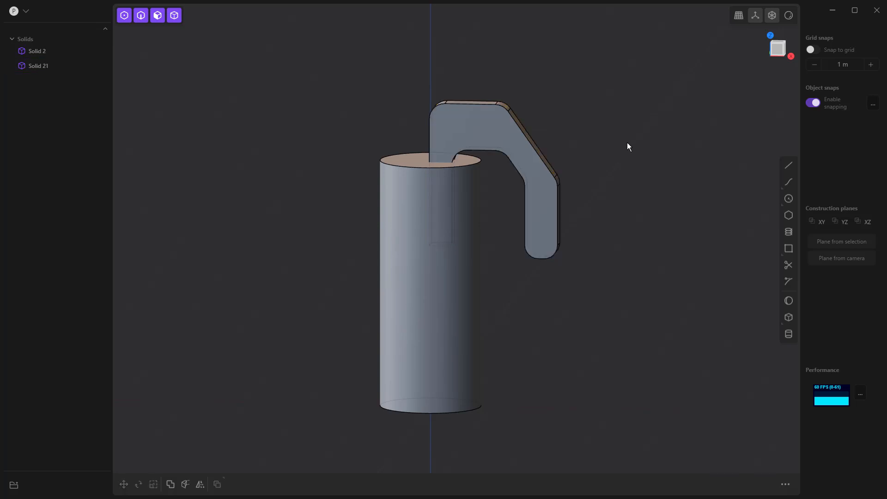
- Chamfer the outline edges of the handle's side faces by about 0.03 m
middle_drag(510, 157, 455, 190)
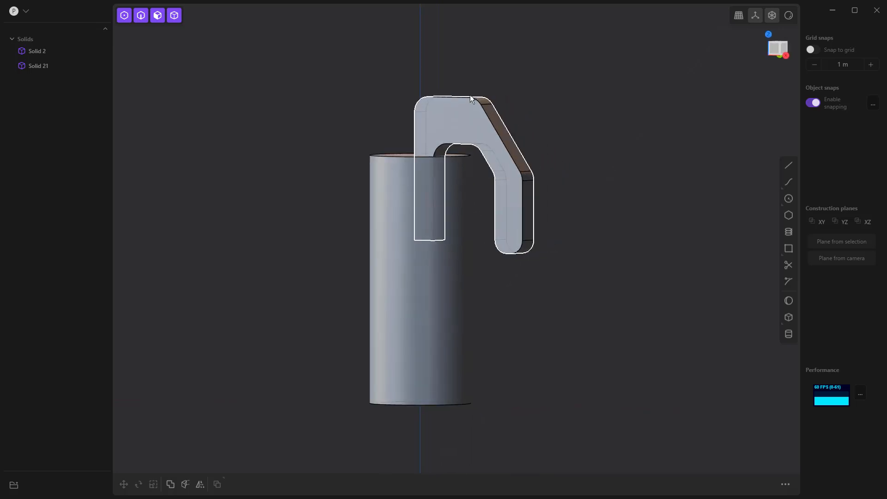
click(488, 118)
click(489, 123)
key(b)
mouse_move(489, 123)
mouse_down()
mouse_move(475, 123)
mouse_move(498, 125)
mouse_up()
key(ctrl)
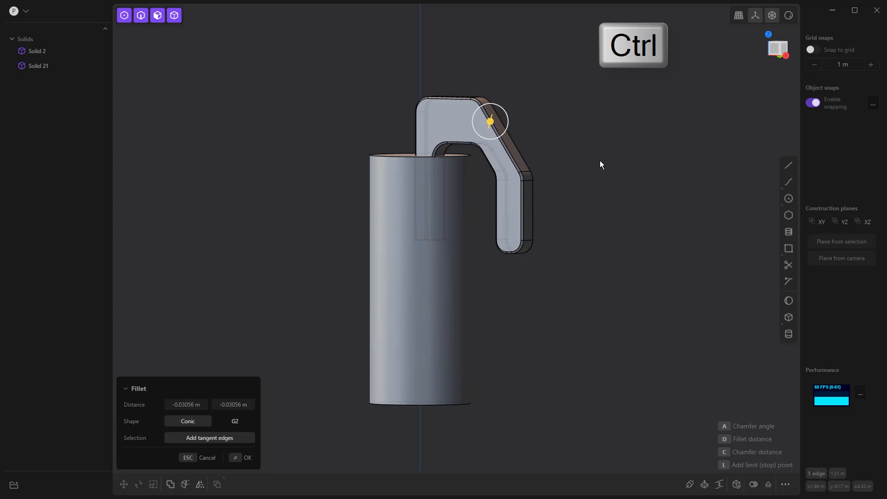
key(Return)
- Duplicate the edge loop of one handle side as a curve and move it along Y to the middle of the thickness
middle_drag(591, 151, 467, 138)
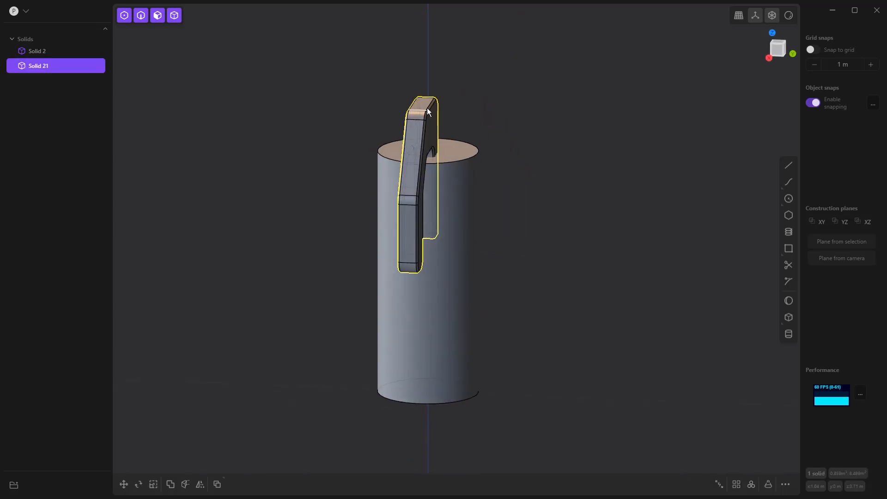
scroll(425, 113, up, 2)
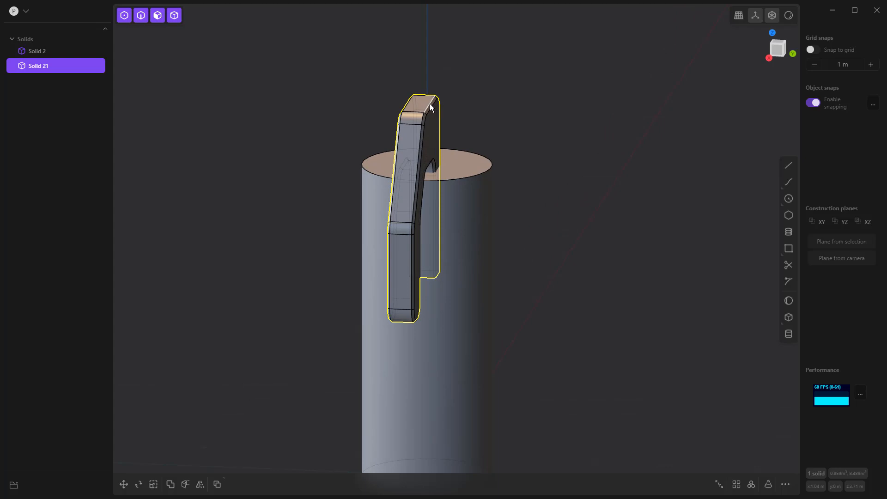
alt+click(430, 104)
key(b)
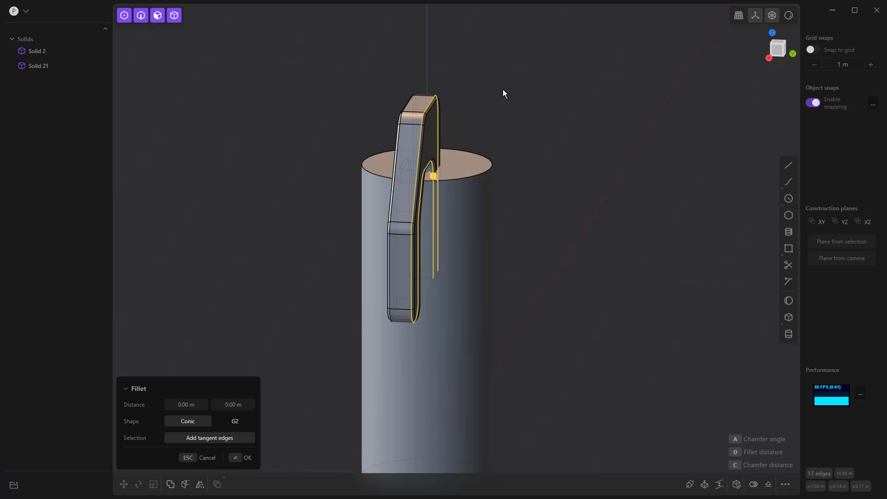
key(shift+d)
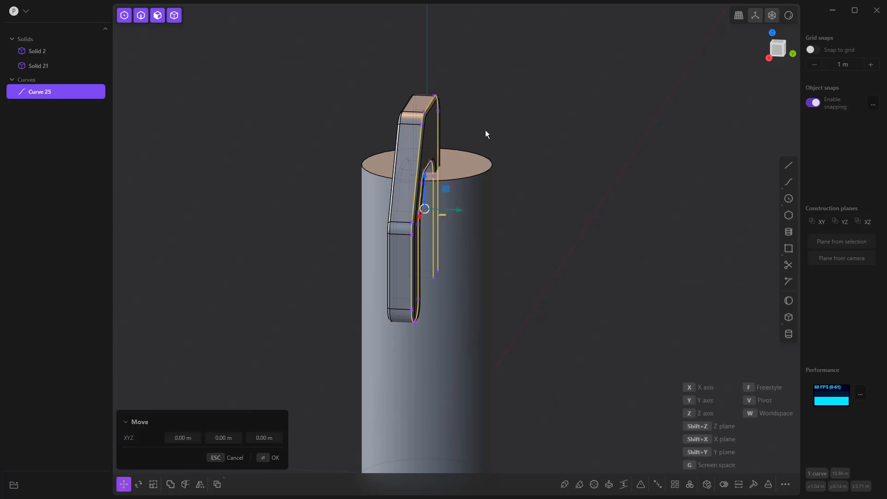
drag(459, 212, 447, 213)
middle_drag(520, 141, 525, 121)
key(Return)
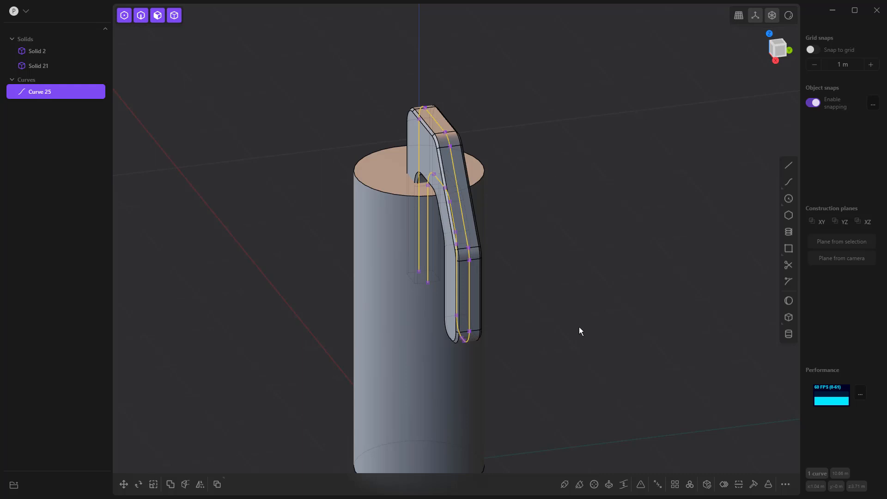
- Cut a groove around the handle by subtracting a pipe of 0.05 m section size along the duplicated curve
key(p)
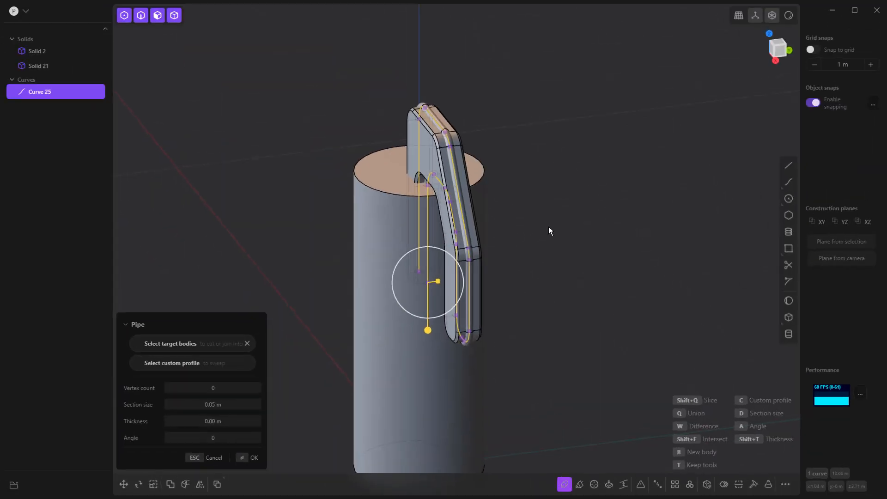
key(w)
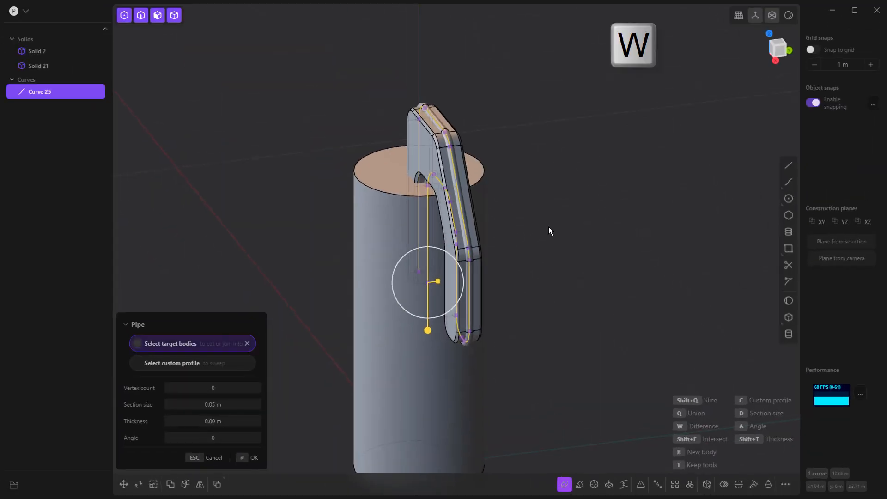
click(461, 156)
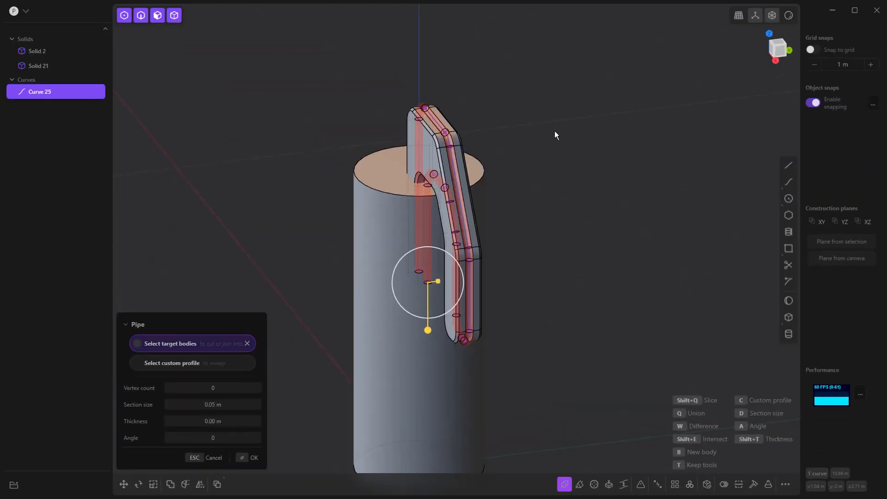
key(Return)
- Hide the duplicated path curve that was used for the groove
click(579, 204)
middle_drag(583, 206, 554, 189)
click(80, 93)
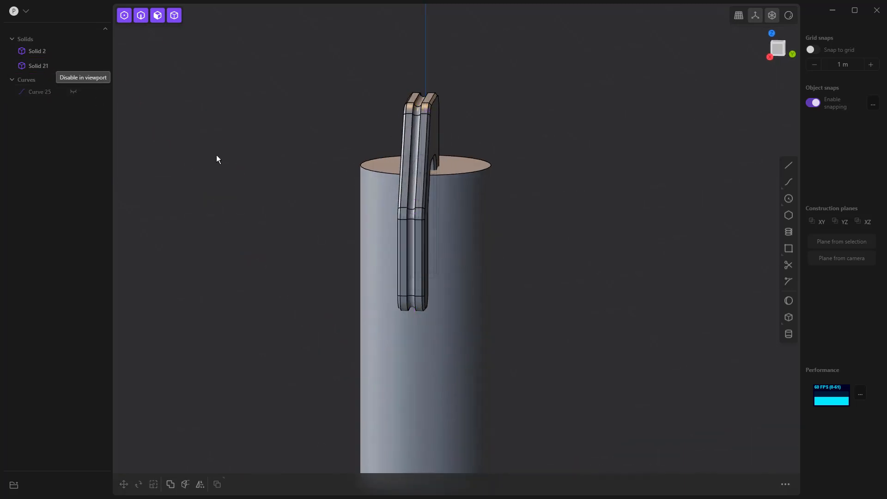
- Offset the outline of the handle's flat side face inward by about 0.08 m with round gap fill
middle_drag(417, 147, 515, 156)
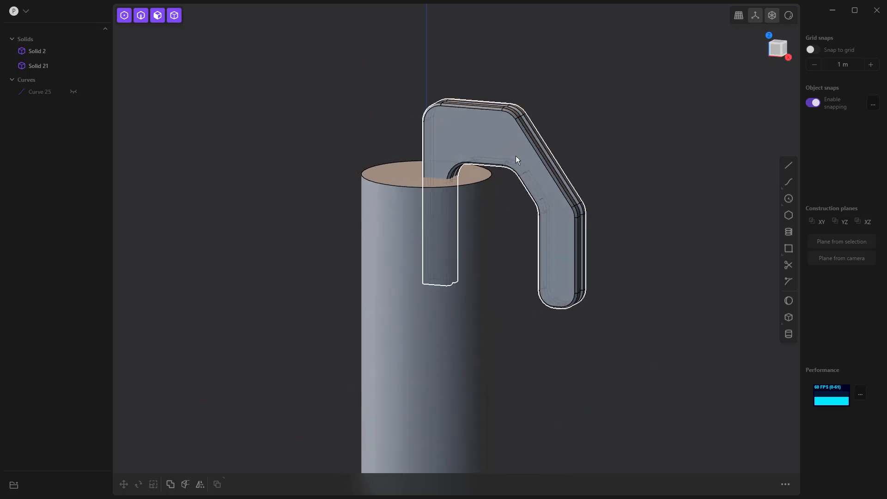
click(485, 130)
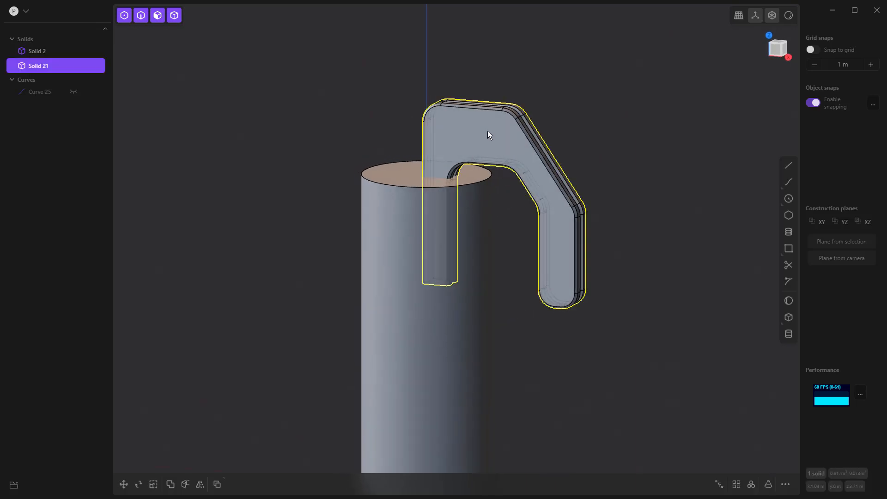
click(487, 130)
key(o)
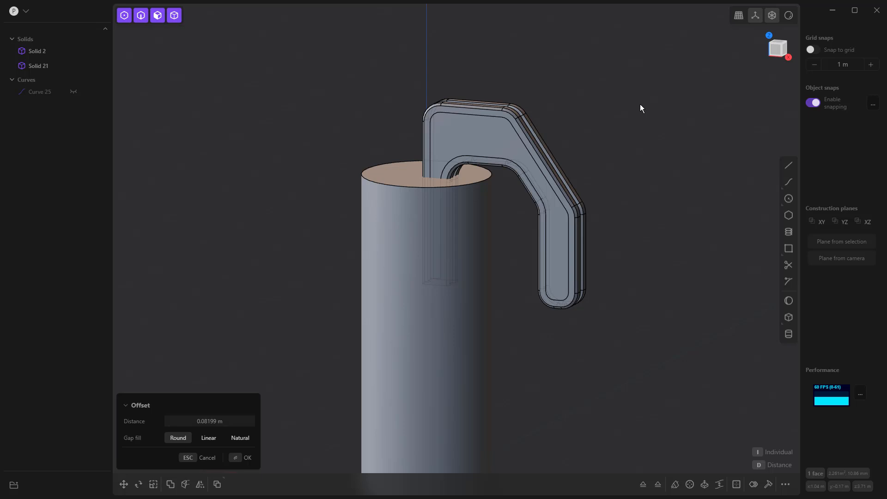
right_click(491, 138)
- Push the inset face on the handle's side into its thickness to form a deep recess
middle_drag(557, 134, 527, 134)
click(460, 127)
drag(436, 128, 455, 131)
middle_drag(473, 151, 459, 135)
drag(450, 125, 436, 130)
right_click(577, 121)
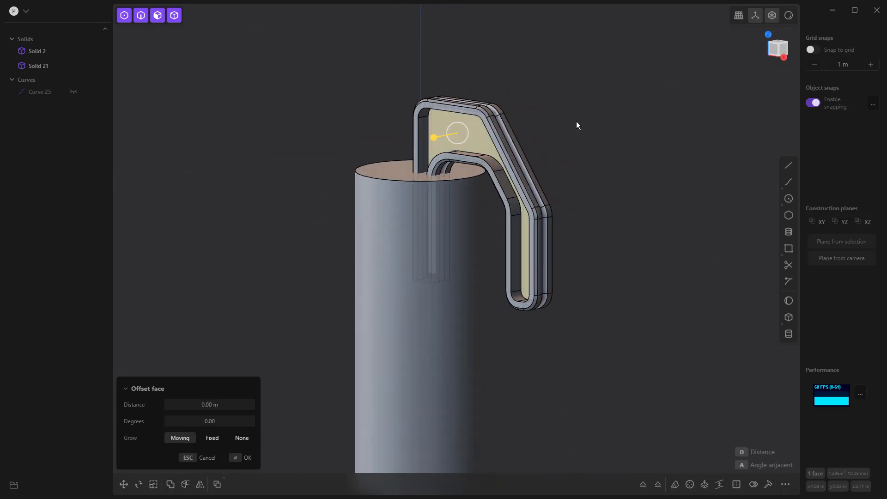
- Extrude the recessed face through the handle's far side to cut it into an open frame
key(e)
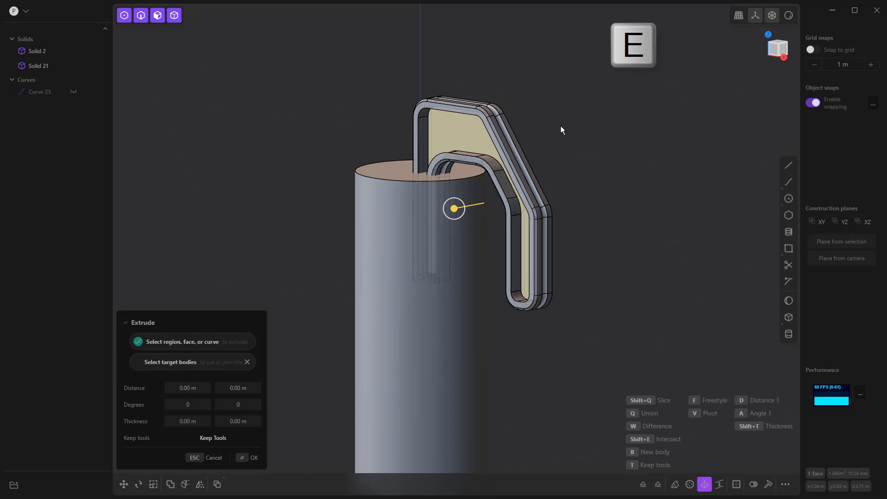
right_click(598, 188)
middle_drag(598, 188, 663, 161)
click(630, 101)
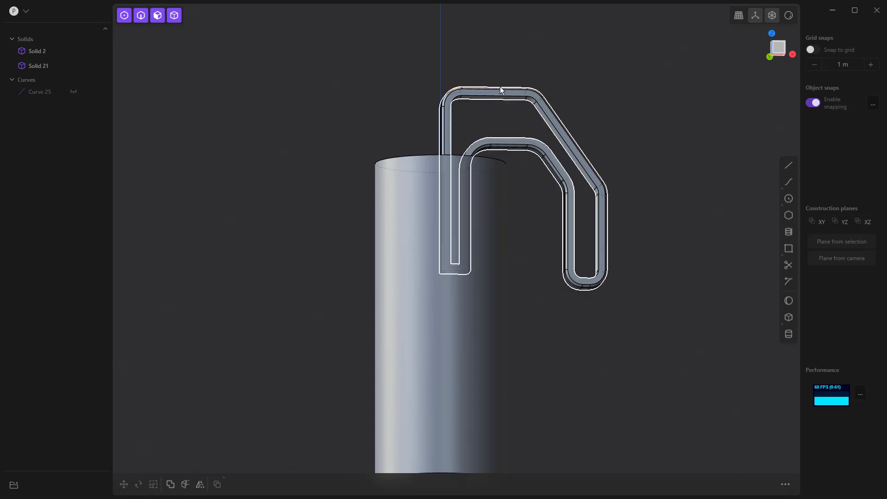
- In the Left view, draw a circle on the handle's back, centred on the groove just below the upper bend
middle_drag(601, 86, 586, 124)
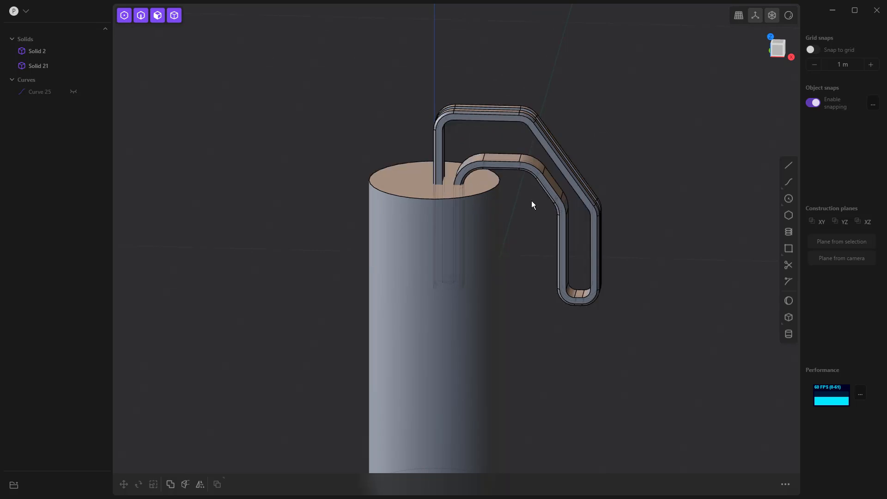
middle_drag(529, 205, 521, 150)
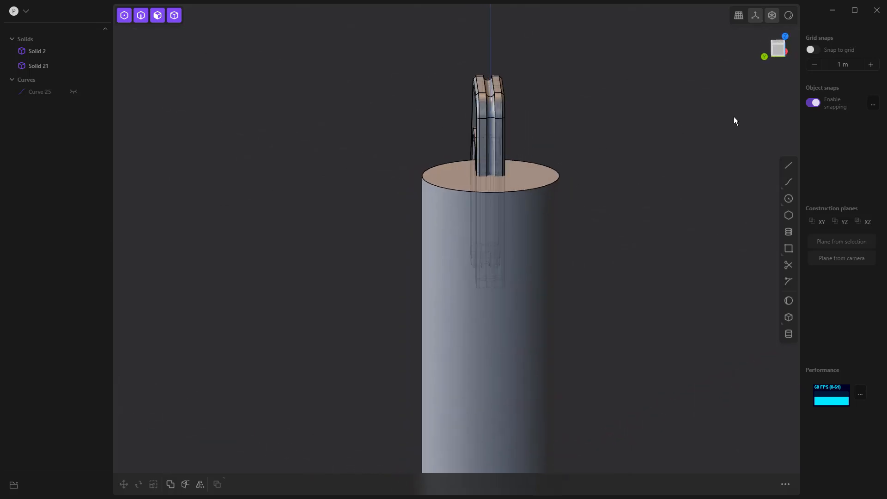
key(KP_3)
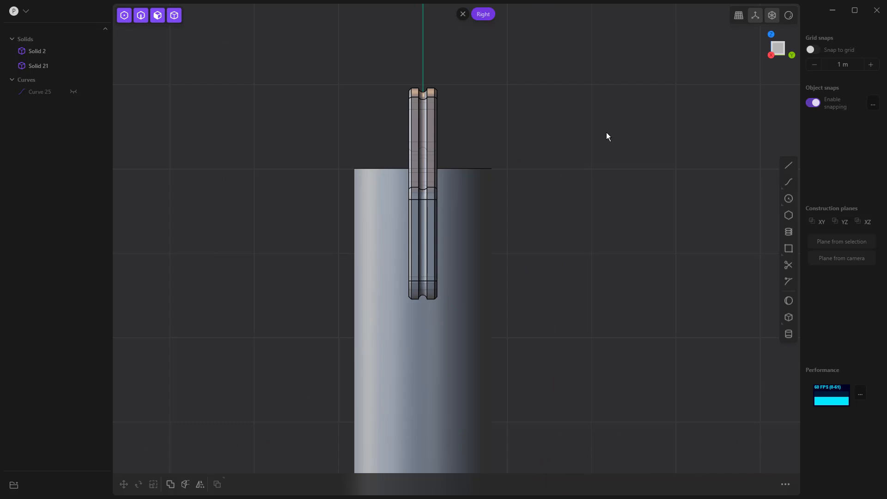
key(alt)
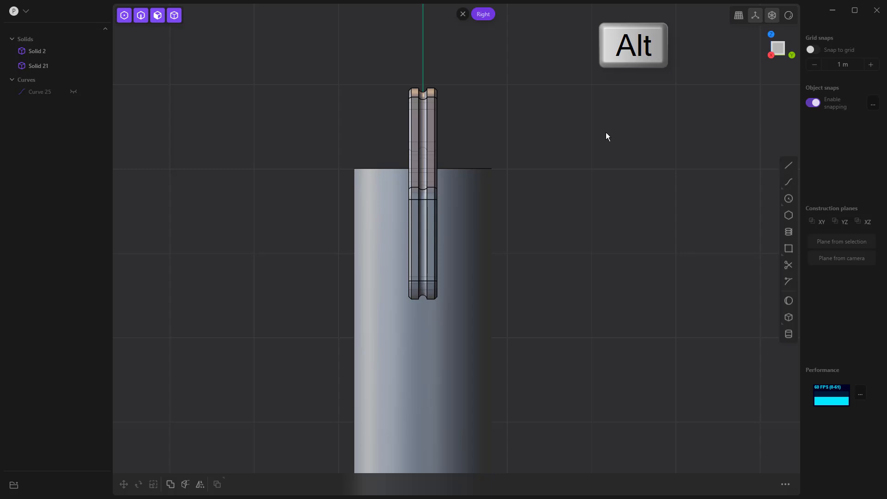
key(ctrl+KP_3)
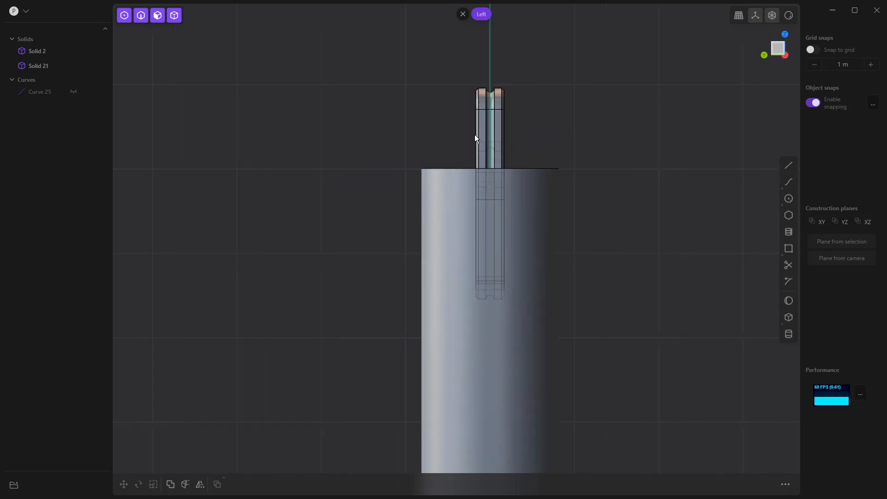
shift+middle_drag(666, 228, 595, 222)
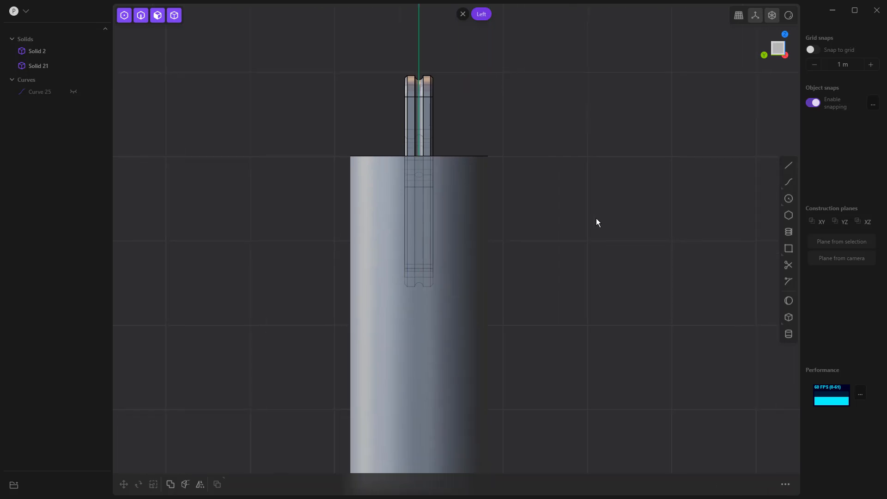
key(k)
click(790, 198)
scroll(419, 122, up, 3)
scroll(419, 90, up, 3)
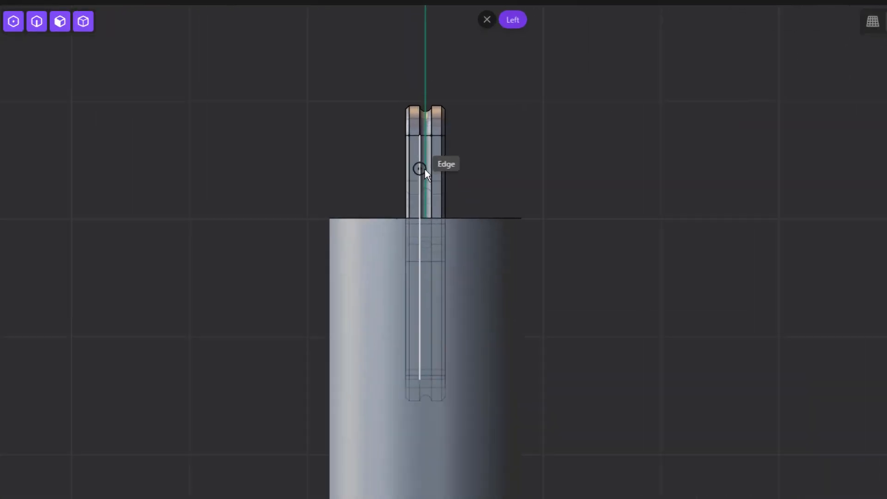
scroll(434, 172, up, 1)
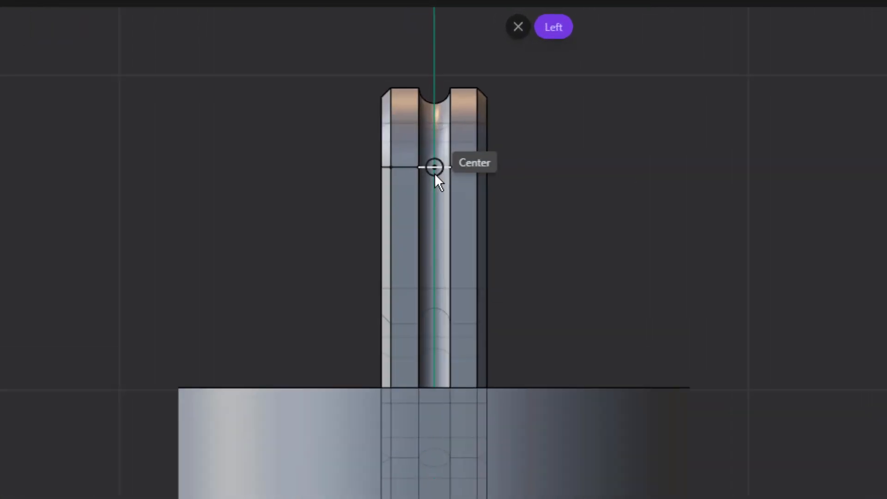
click(441, 180)
click(536, 209)
middle_drag(535, 210, 646, 280)
right_click(636, 218)
- Extrude the circle away from the handle into a horizontal cylinder and delete the circle curve
key(e)
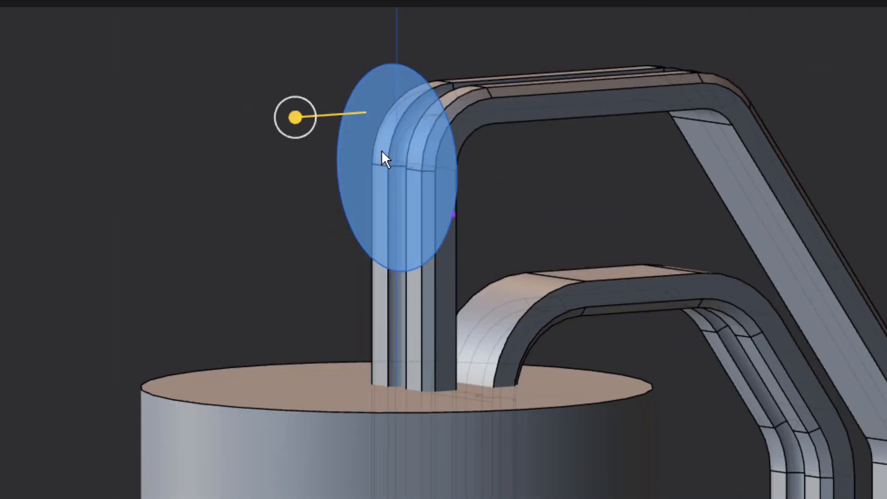
drag(293, 120, 21, 163)
middle_drag(173, 272, 92, 276)
middle_drag(73, 278, 115, 278)
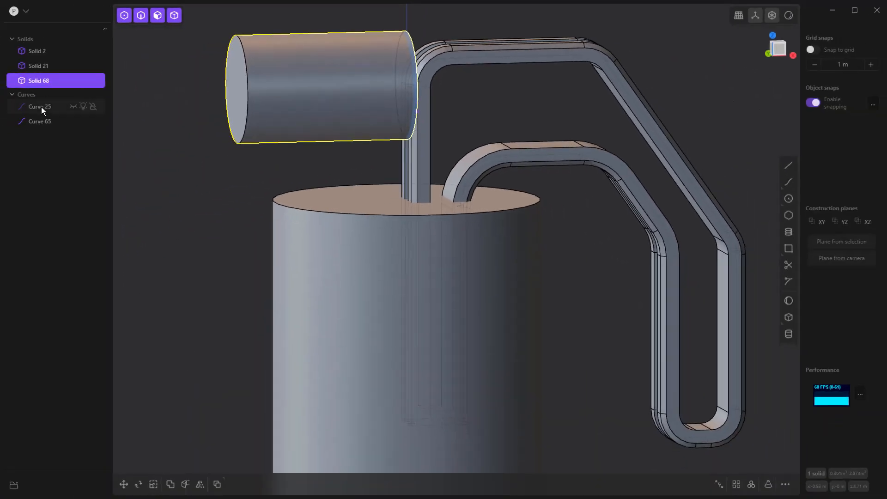
click(40, 119)
key(Delete)
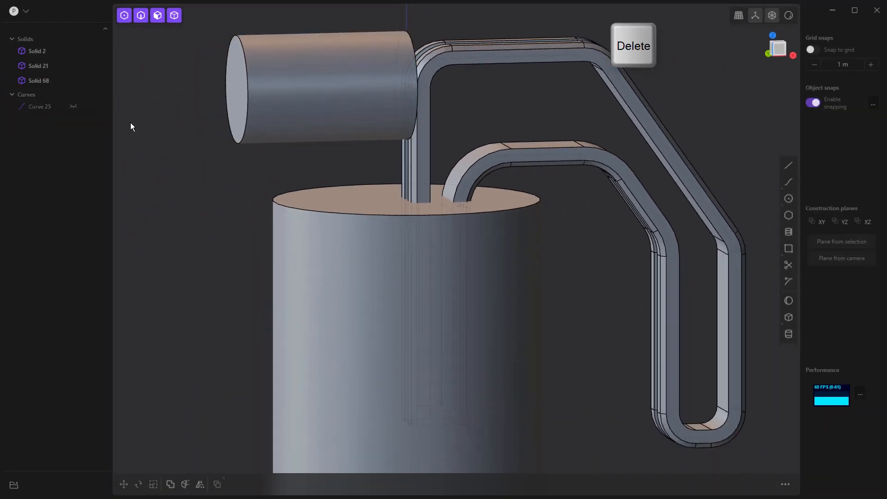
- Move the horizontal cylinder down along Z until it sinks partly into the top of the main cylindrical body
click(412, 43)
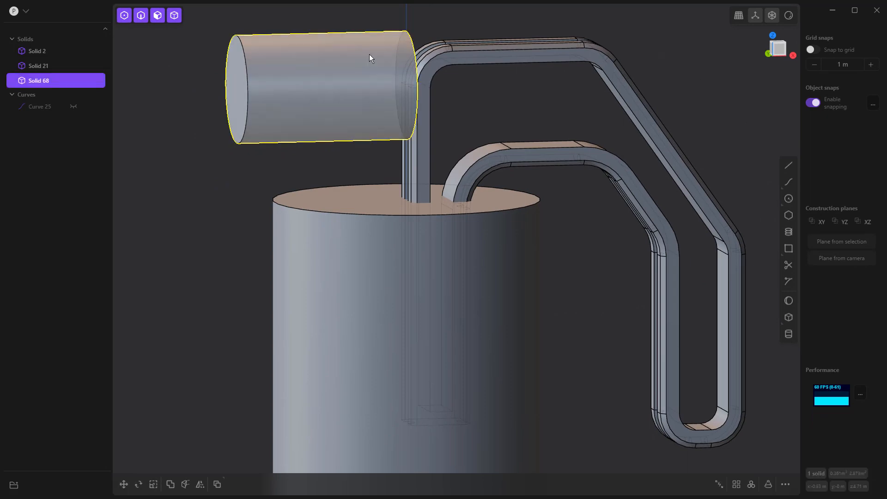
middle_drag(385, 54, 517, 62)
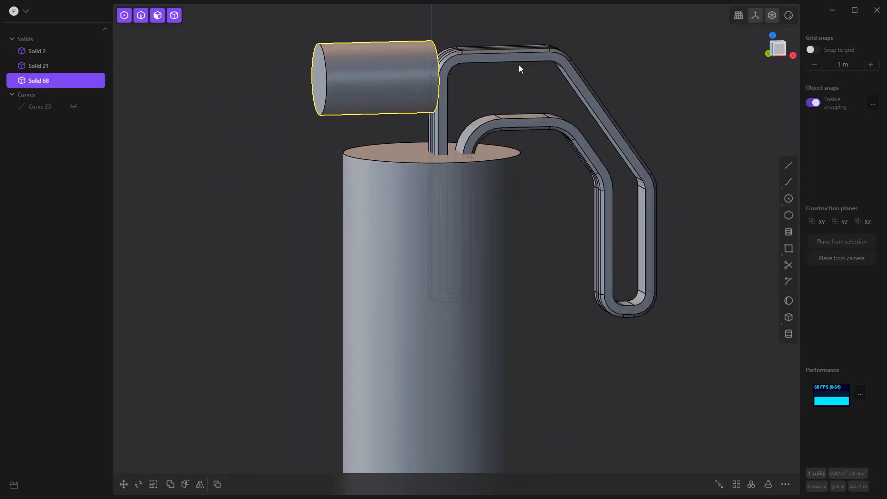
key(g)
key(z)
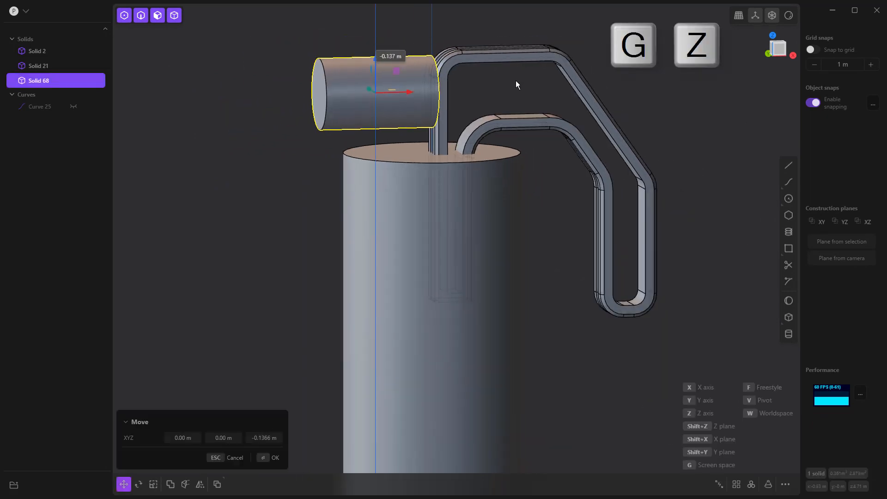
click(518, 138)
middle_drag(315, 56, 335, 86)
key(Return)
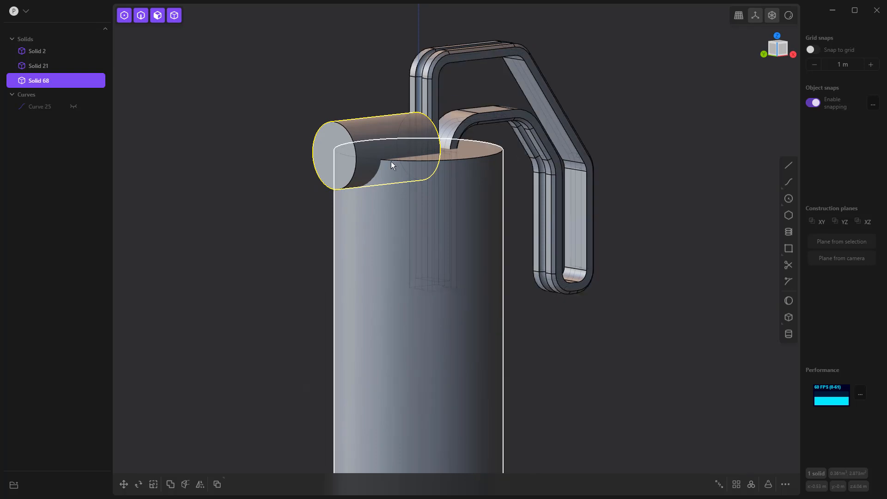
- Chamfer the circular edges at both ends of the horizontal cylinder to give it wide conical ends
middle_drag(393, 161, 443, 127)
click(436, 134)
key(f)
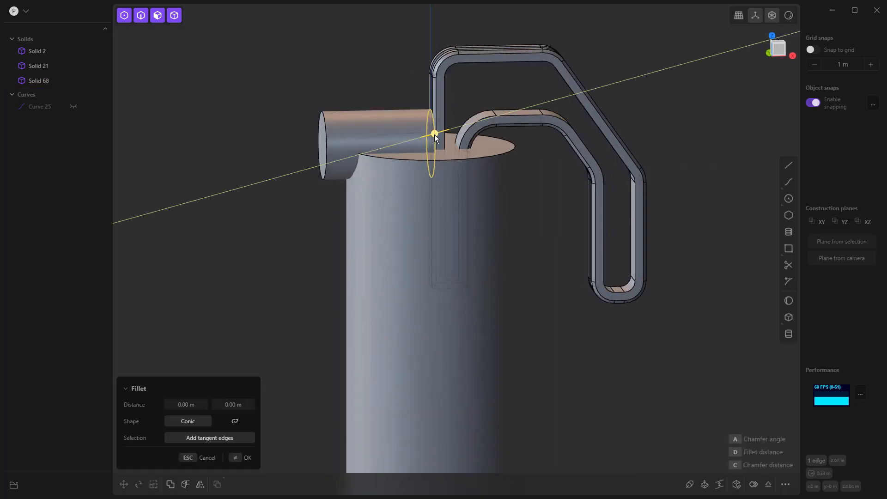
drag(440, 135, 414, 144)
right_click(390, 98)
click(326, 121)
key(b)
drag(326, 121, 334, 139)
right_click(301, 154)
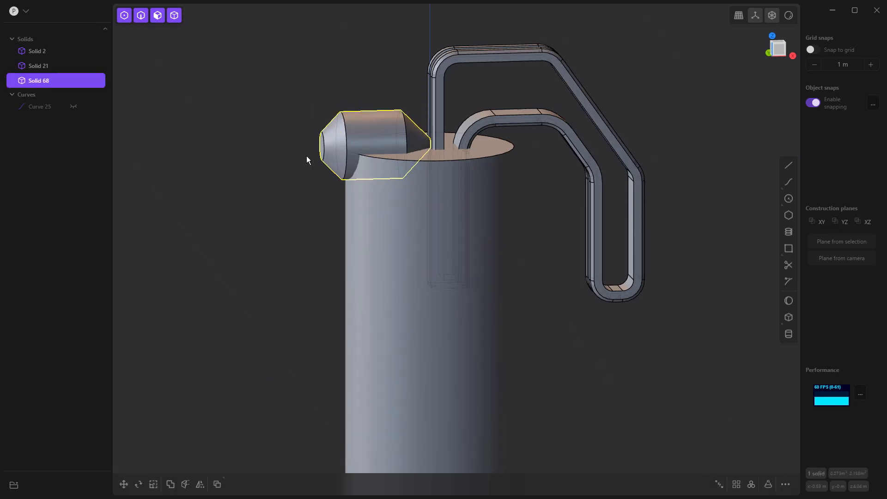
- Extrude the small outer end face of the horizontal cylinder away from the body into a narrow spout
middle_drag(301, 154, 343, 162)
click(331, 164)
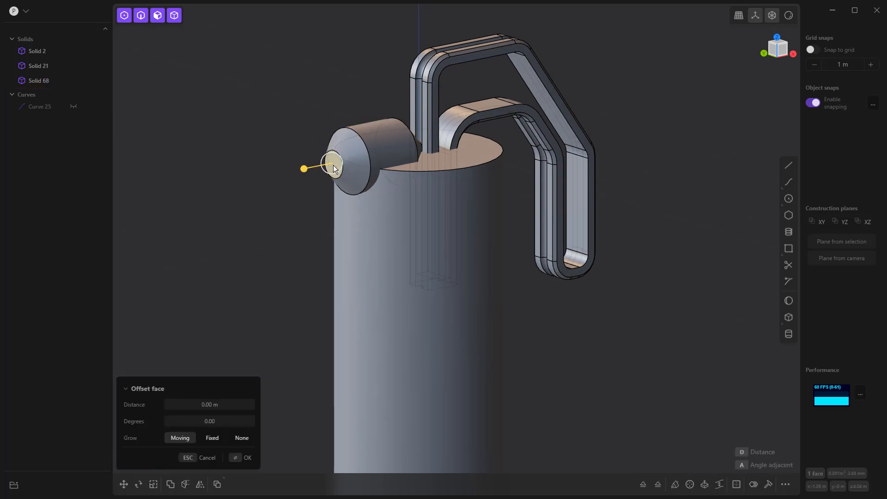
key(e)
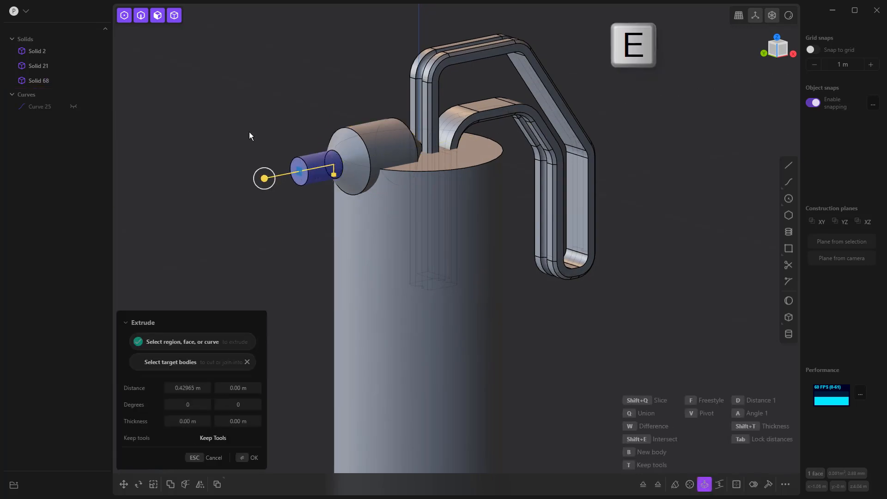
click(261, 174)
middle_drag(310, 119, 264, 112)
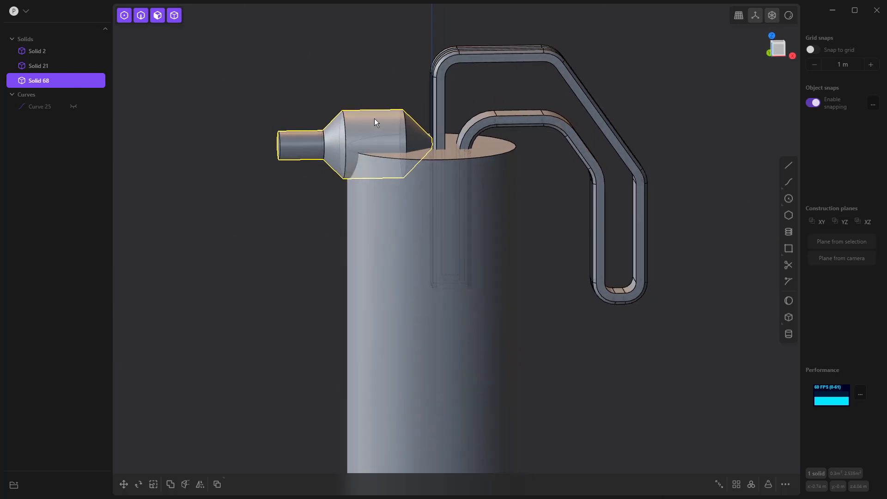
- Move the spout solid down along Z by about 0.176 m, deeper into the main body
key(g)
key(g)
key(z)
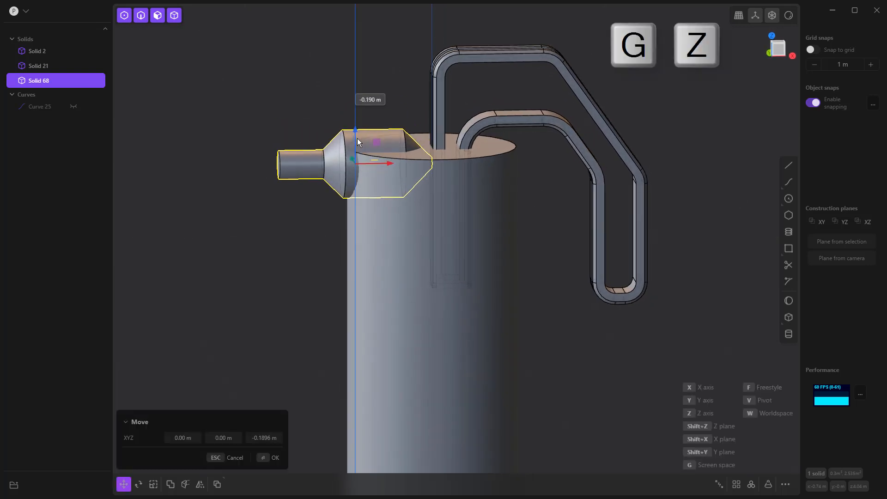
click(357, 137)
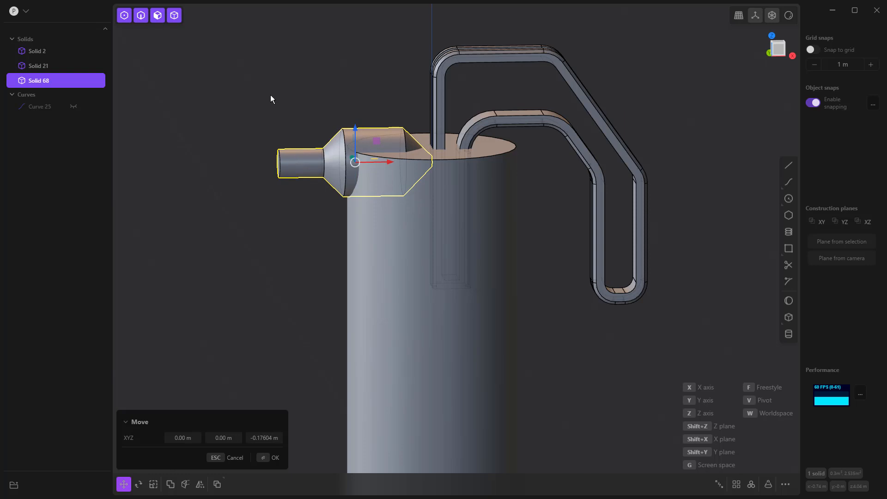
right_click(364, 71)
- Chamfer the outer circular edge at the spout's tip by a small amount
middle_drag(364, 71, 383, 73)
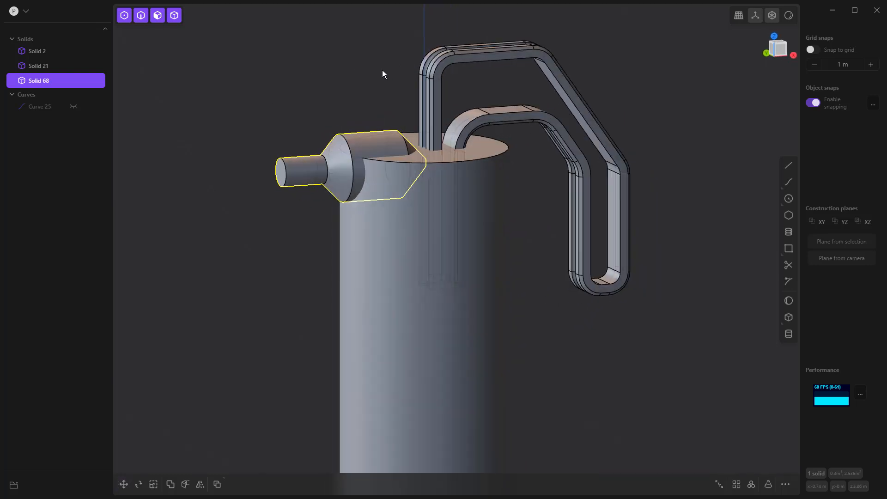
scroll(383, 70, down, 5)
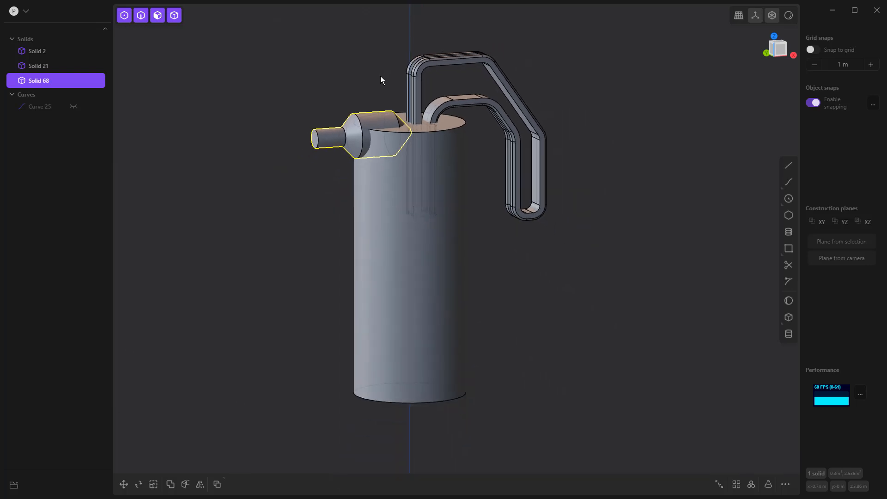
click(318, 131)
key(f)
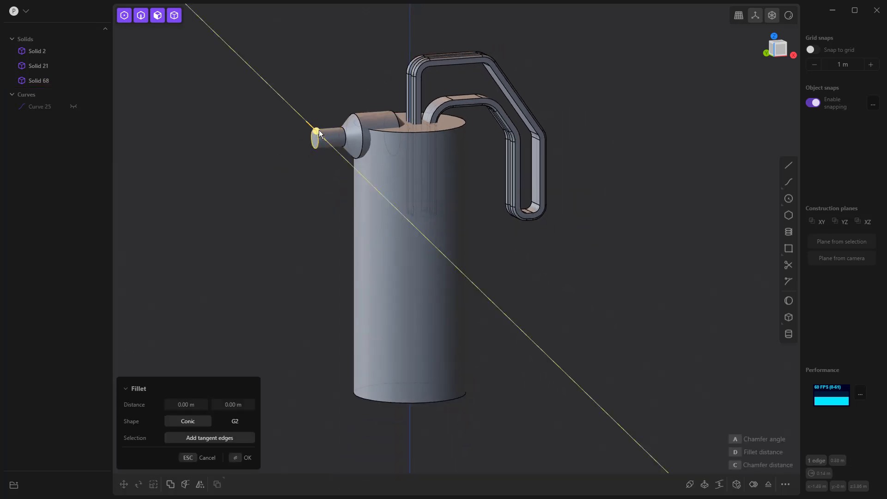
key(Return)
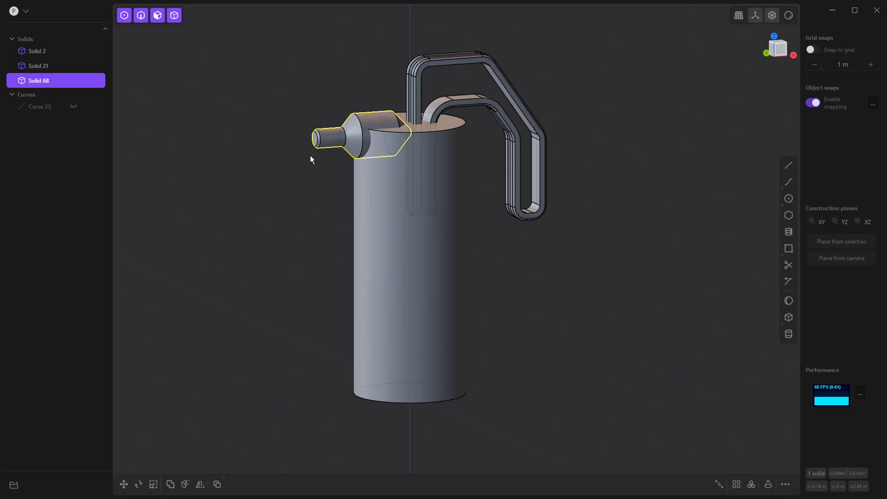
- Inset the spout's tip face by about 0.02 m and push the inner face inward to hollow the spout
middle_drag(310, 155, 374, 158)
scroll(373, 157, up, 5)
click(344, 159)
key(f)
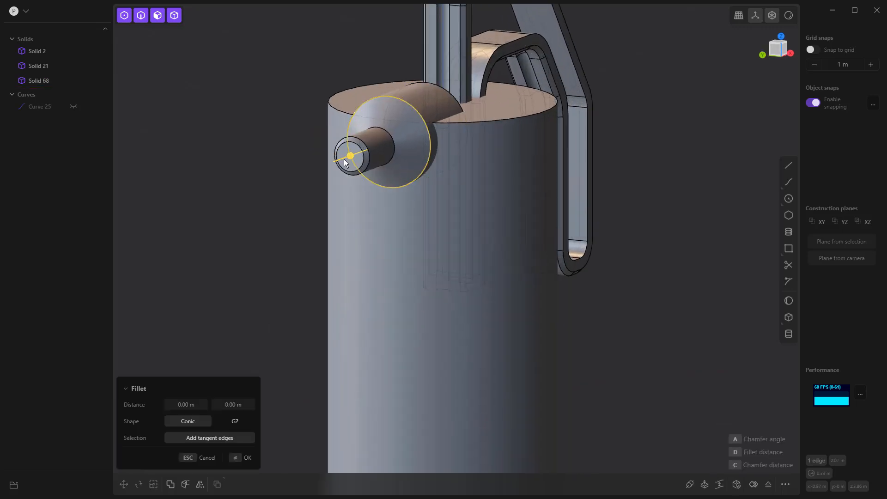
key(o)
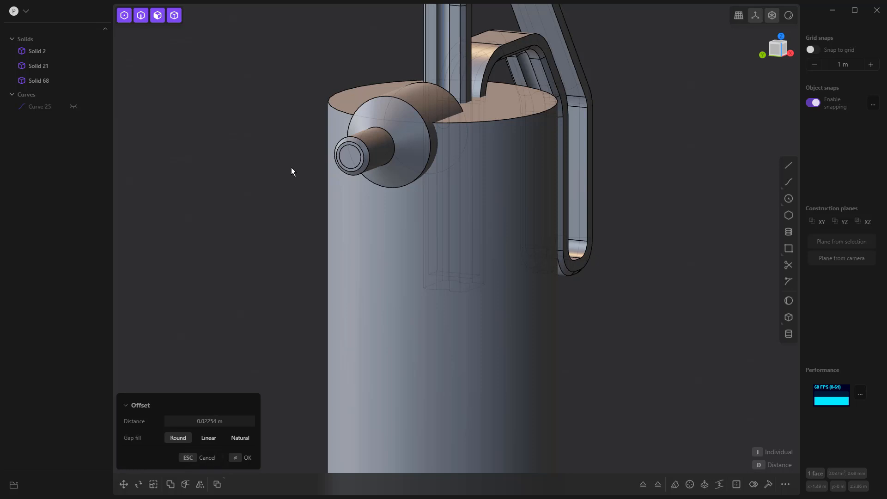
key(f)
drag(337, 156, 370, 143)
middle_drag(254, 144, 233, 137)
key(Return)
- Chamfer the top circular edge of the main cylindrical body
scroll(235, 138, down, 3)
middle_drag(354, 173, 298, 176)
scroll(303, 167, down, 2)
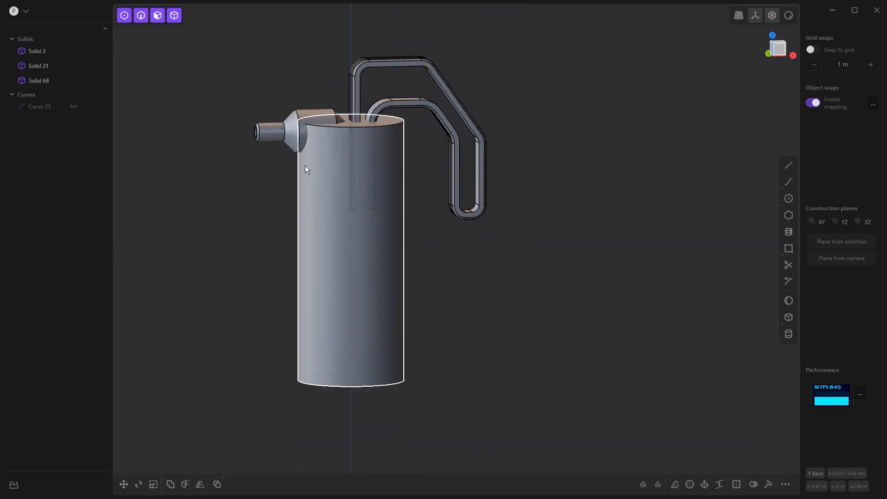
click(347, 128)
click(348, 127)
key(b)
drag(348, 126, 351, 132)
key(Return)
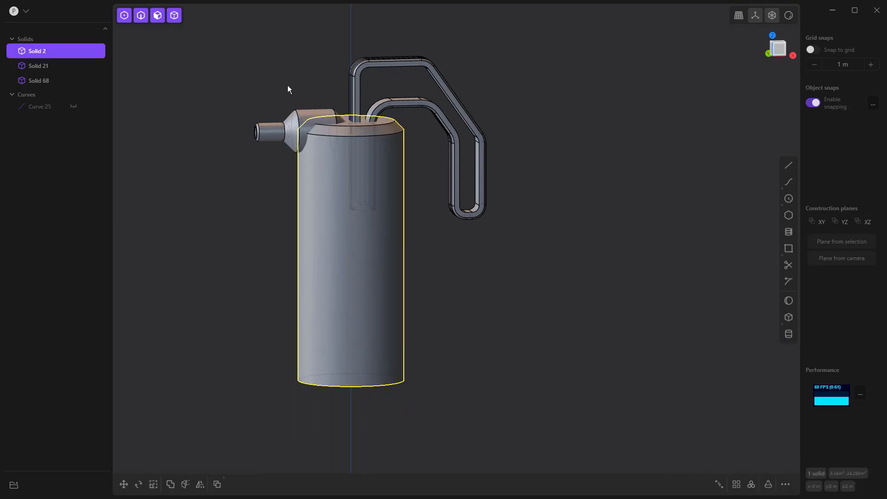
- Boolean union the main body with the spout and the handle into a single solid
key(q)
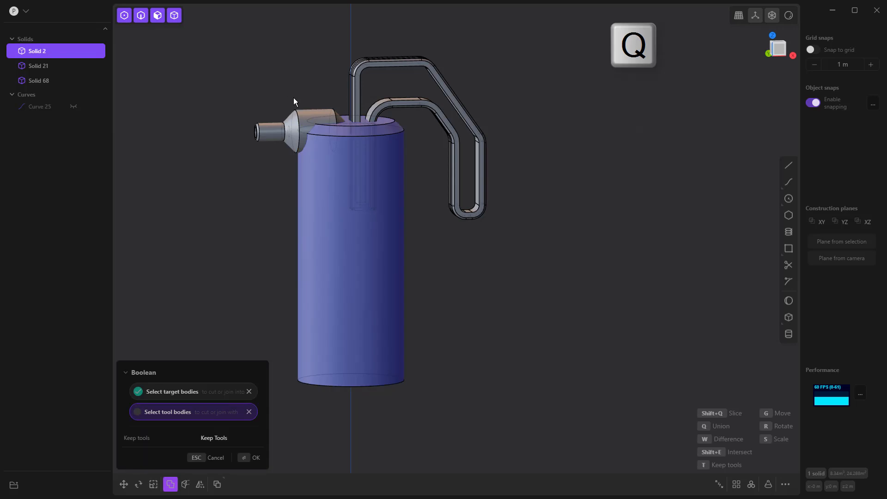
click(302, 114)
click(359, 79)
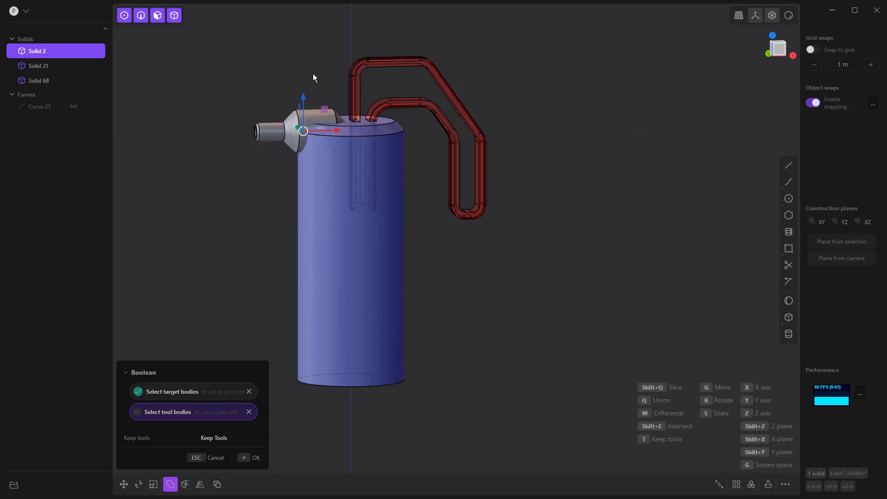
key(q)
click(304, 115)
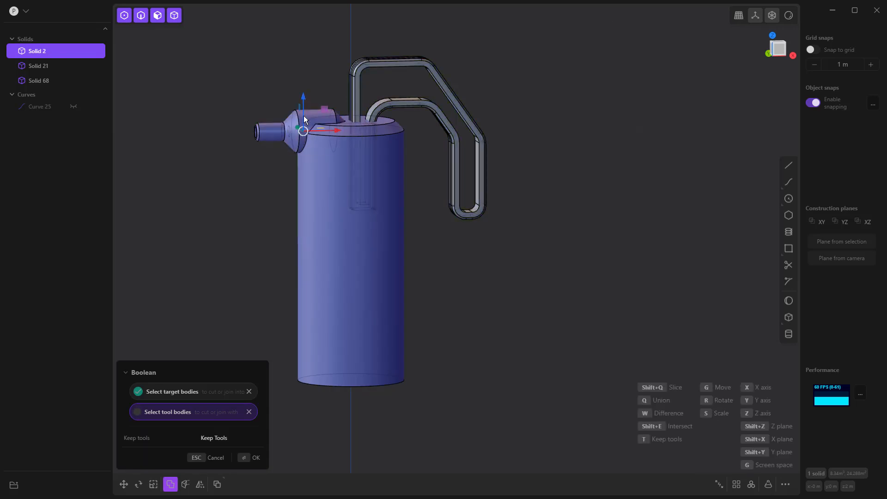
click(353, 84)
key(q)
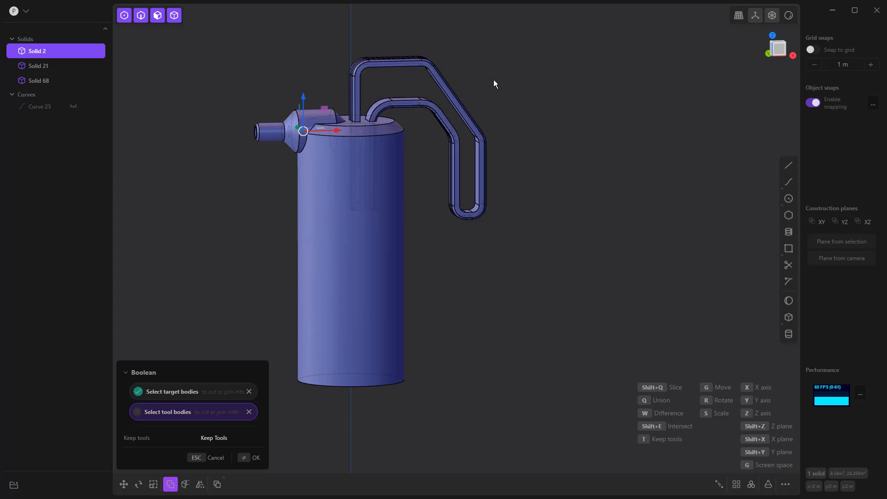
key(Return)
mouse_move(551, 98)
middle_down()
mouse_move(529, 99)
mouse_move(656, 99)
mouse_move(611, 97)
mouse_move(564, 85)
mouse_move(568, 79)
mouse_move(560, 99)
mouse_move(547, 96)
middle_up()
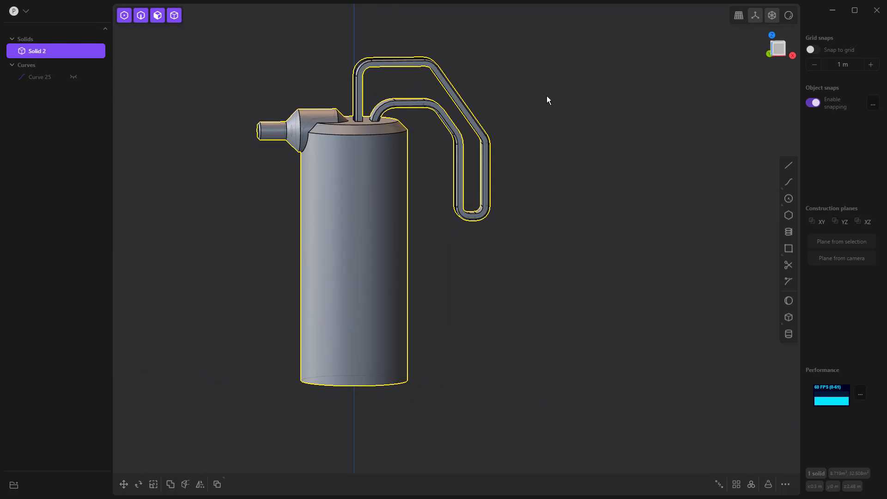
click(547, 101)
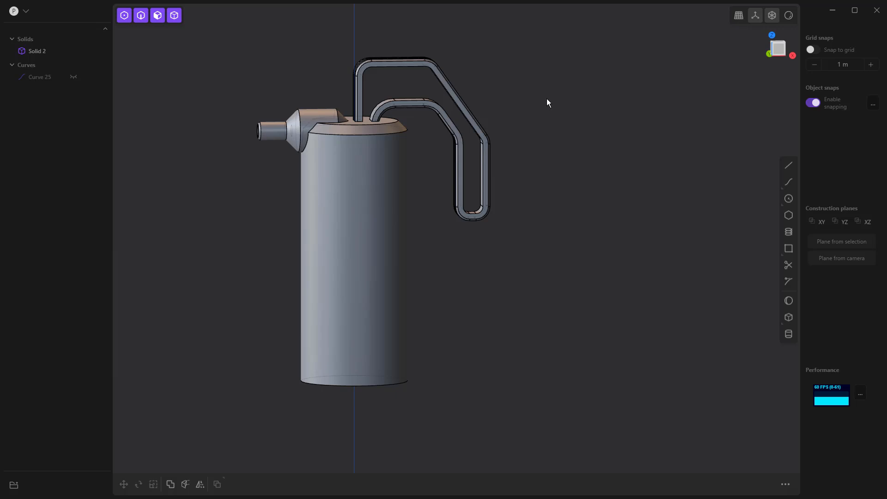
- In the Front view, draw an open bracket-shaped polyline with two angled corners, its horizontal ends extending past the body's spout side
mouse_move(543, 107)
middle_down()
mouse_move(497, 114)
mouse_move(533, 108)
middle_up()
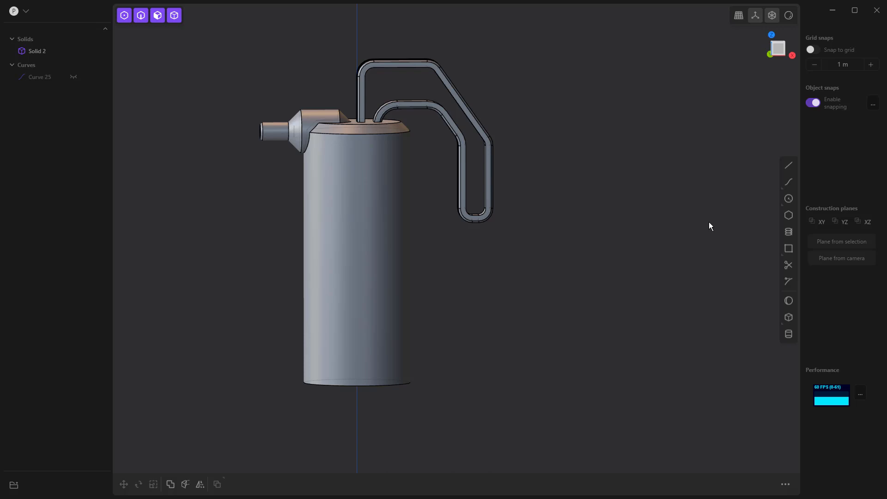
key(KP_1)
shift+middle_drag(523, 245, 611, 233)
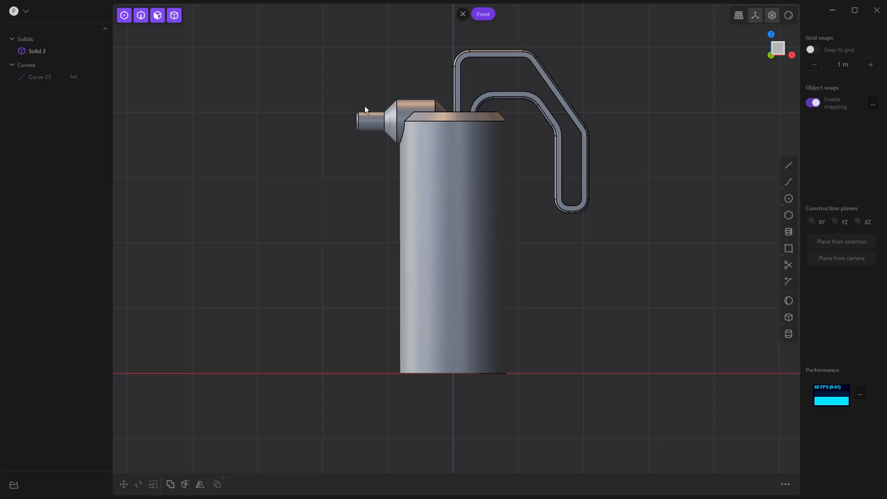
click(788, 165)
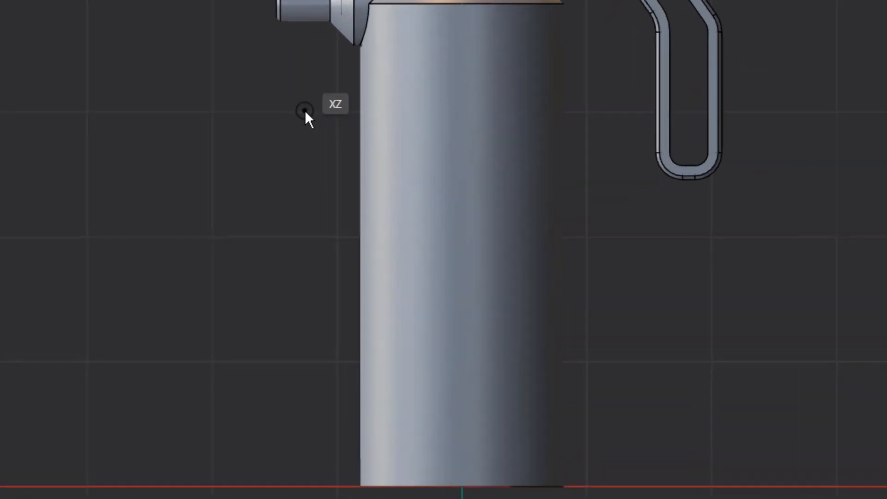
click(301, 106)
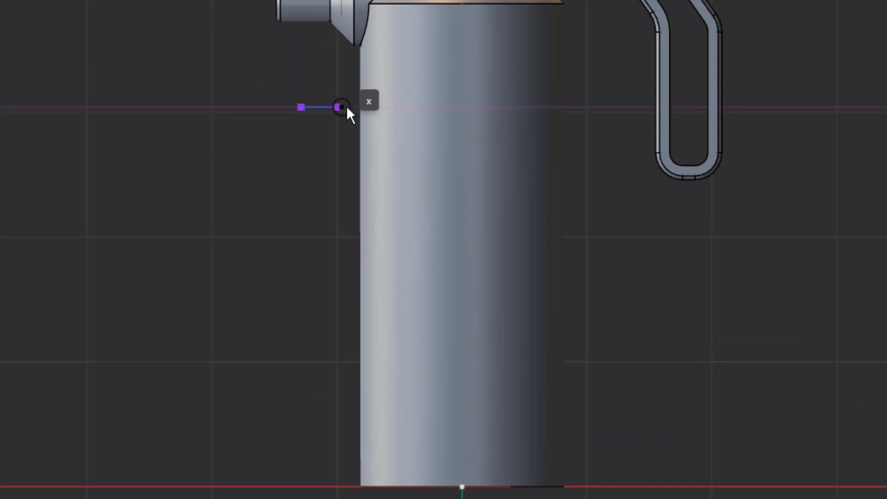
click(395, 107)
click(429, 140)
key(z)
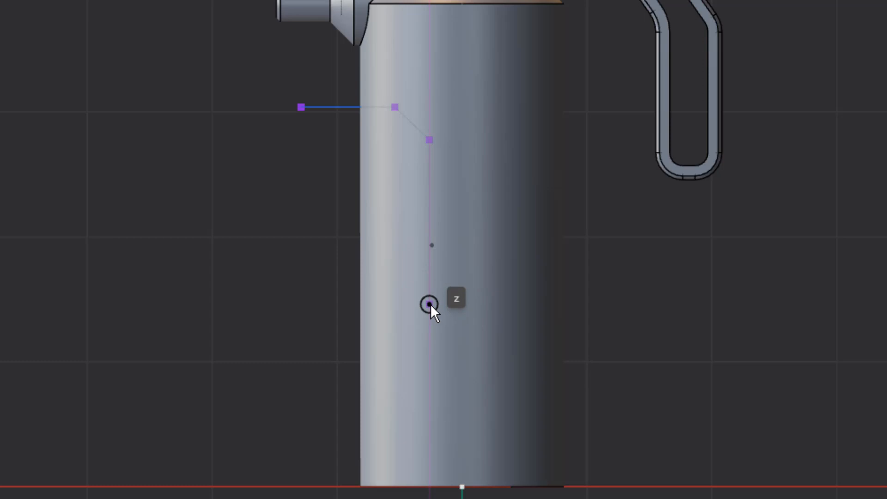
click(430, 305)
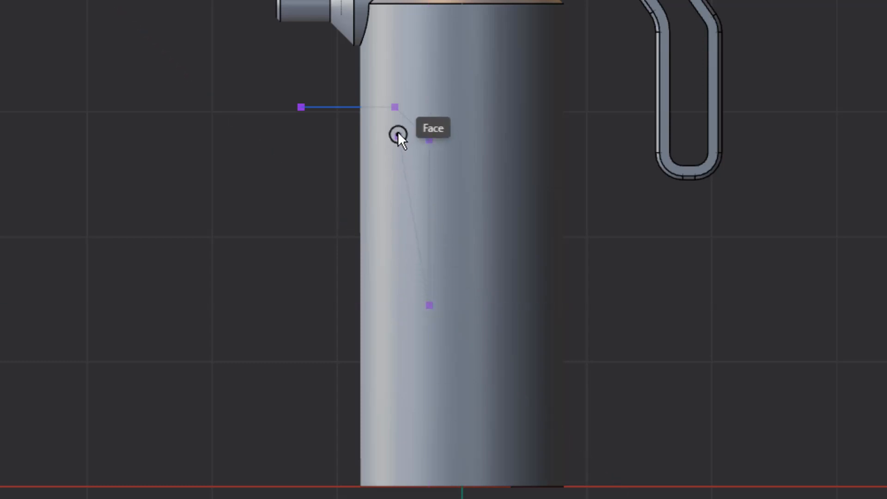
key(shift)
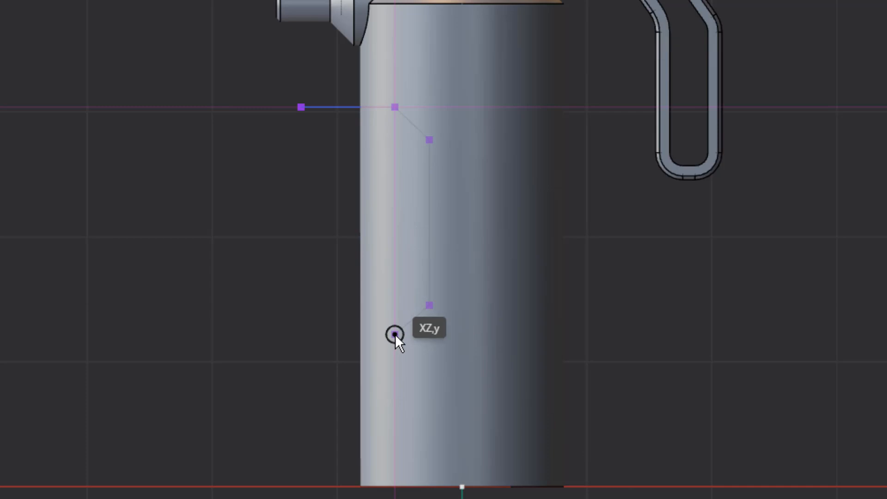
click(396, 339)
double_click(292, 339)
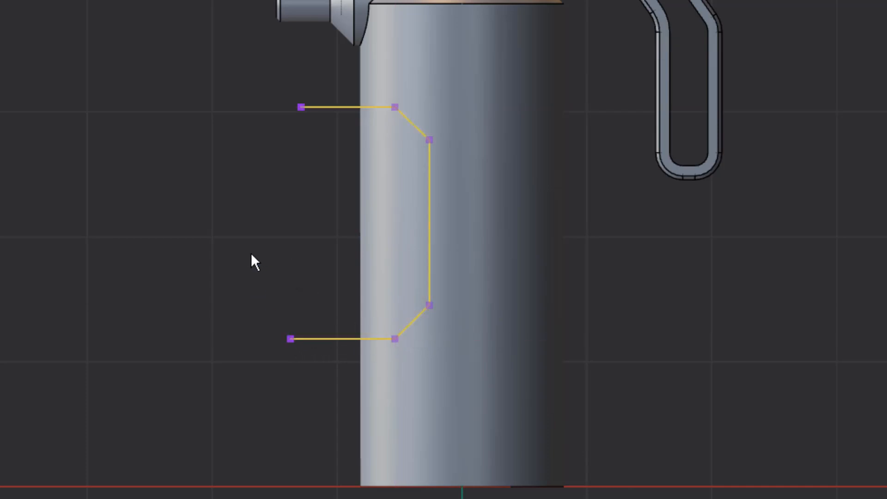
- Fillet the corners of the bracket-shaped polyline into smooth bends
key(b)
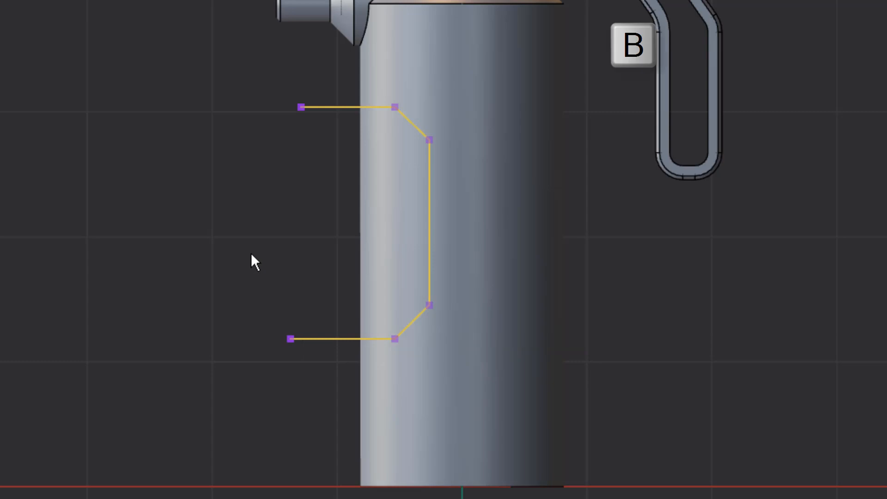
scroll(244, 274, up, 2)
click(235, 280)
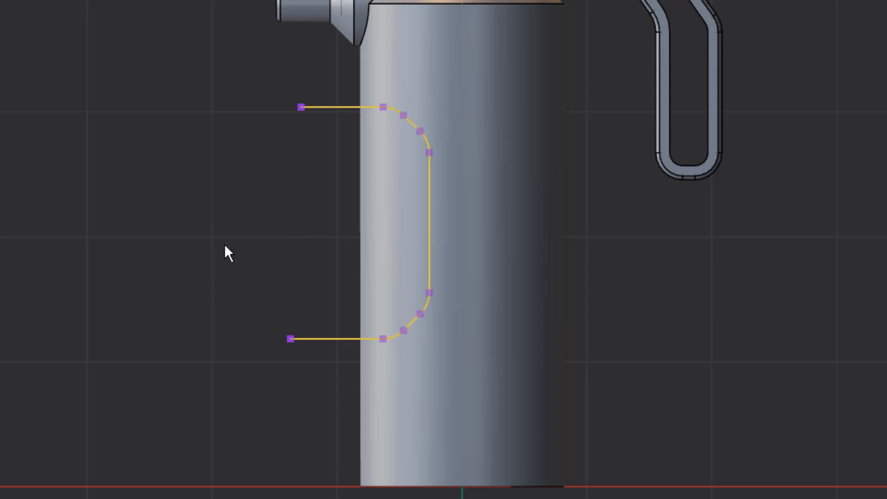
- Imprint the filleted bracket curve onto the canister's cylindrical body with Imprint Curve Body
middle_drag(222, 253, 134, 118)
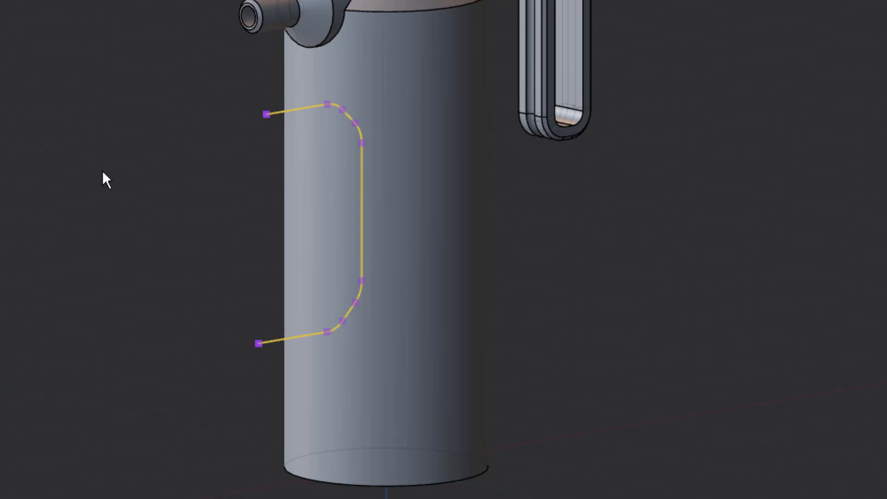
key(f)
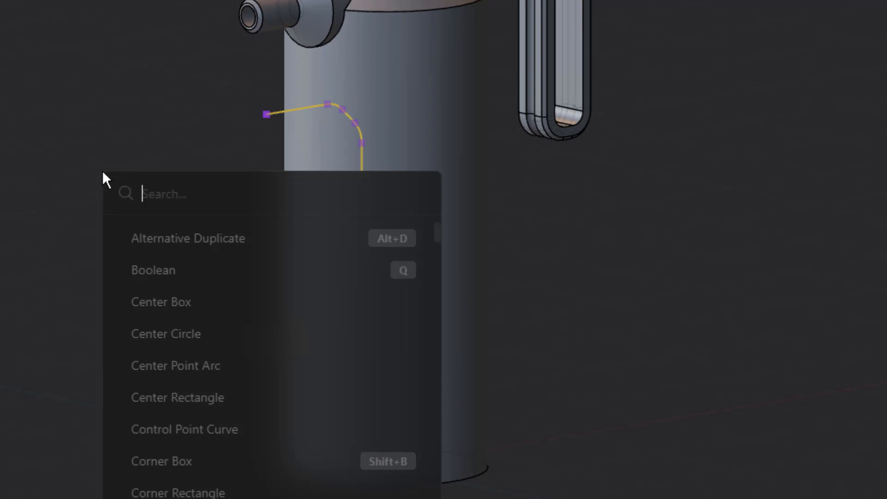
text(cu)
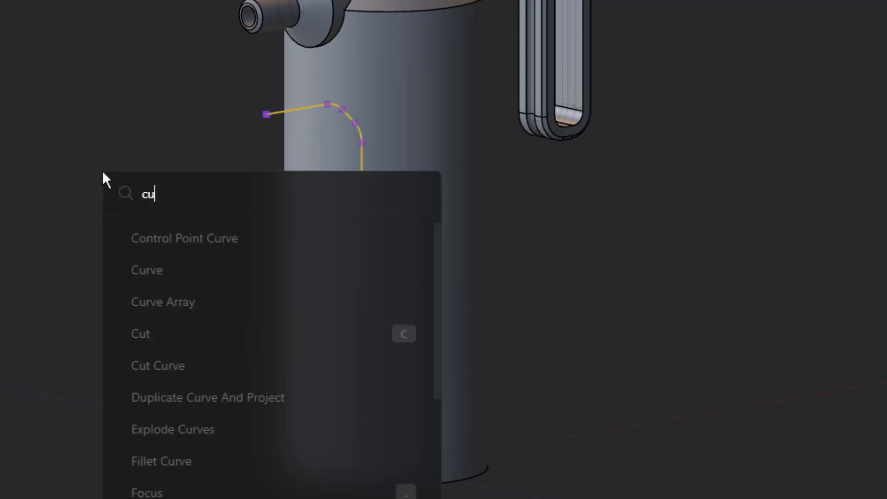
text(rve)
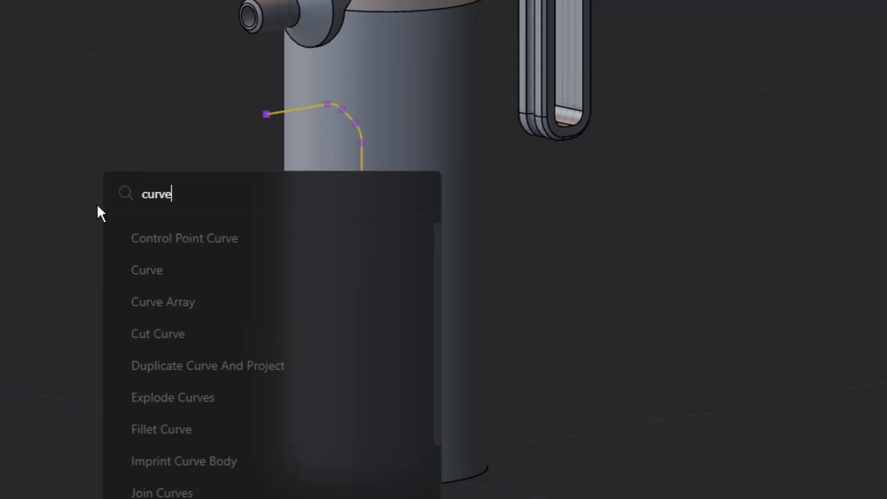
click(169, 461)
click(329, 190)
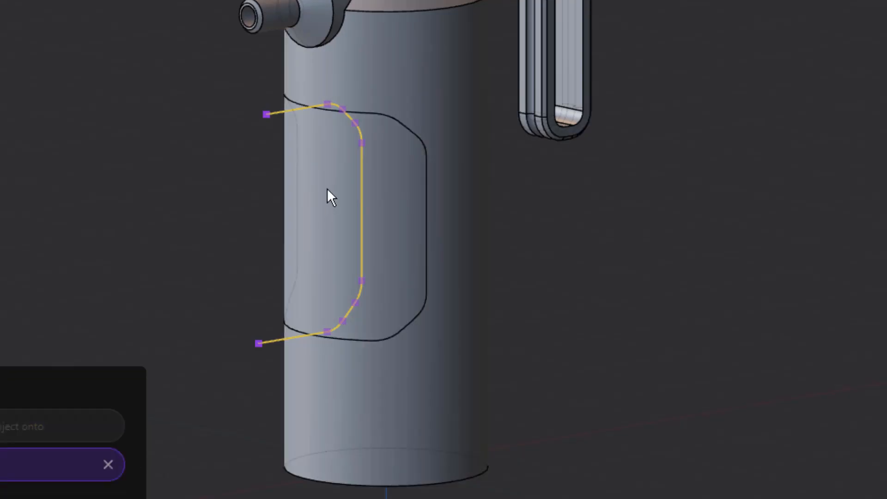
right_click(107, 219)
- Offset the bracket curve outward to make a second, slightly larger parallel curve
middle_drag(107, 219, 235, 167)
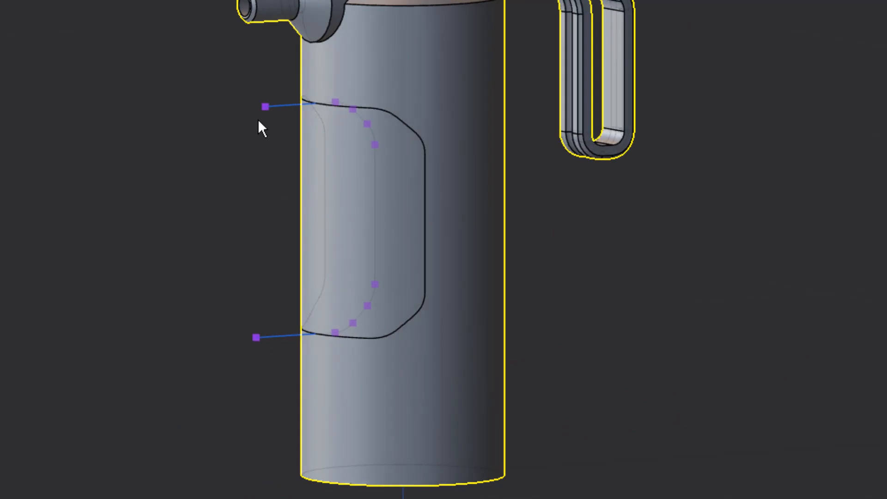
click(280, 106)
middle_drag(247, 157, 226, 155)
key(o)
click(223, 167)
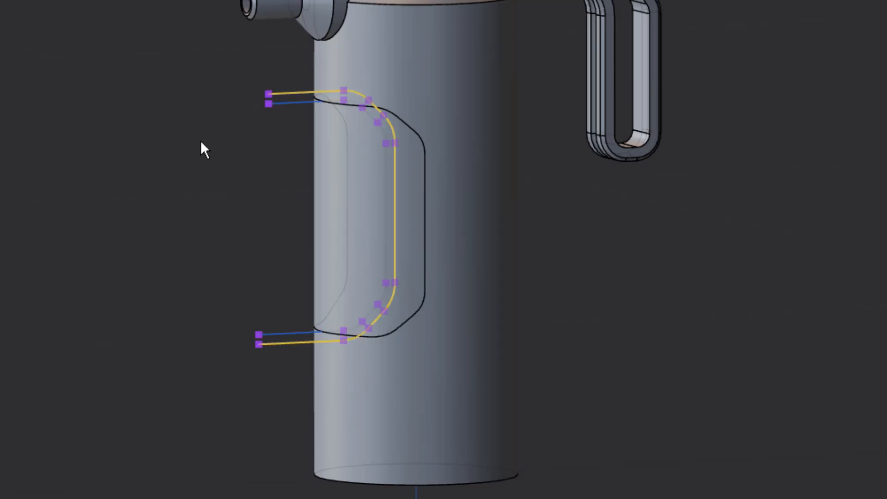
- Imprint the larger offset bracket curve onto the canister body
middle_drag(204, 146, 234, 145)
text(f)
text(impri)
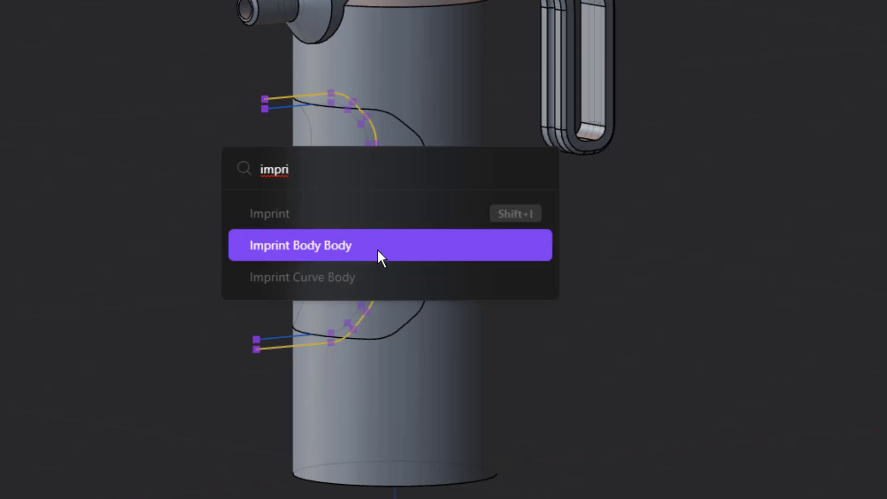
click(353, 215)
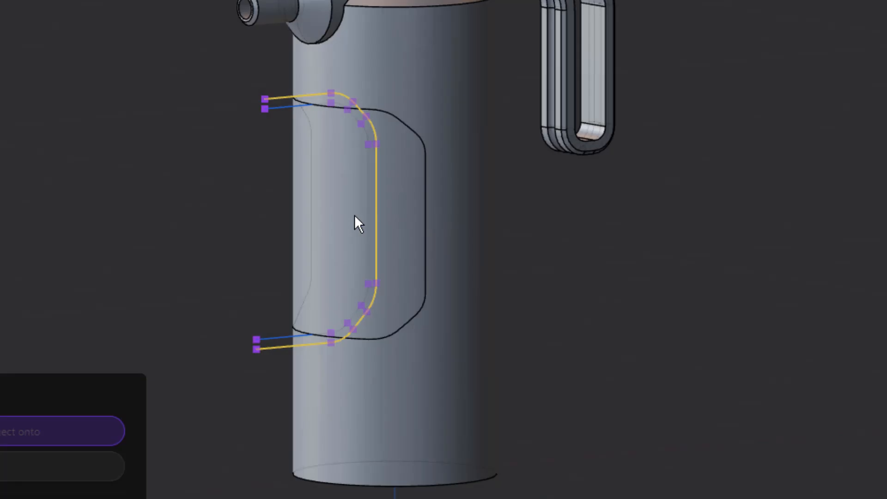
click(427, 89)
right_click(160, 195)
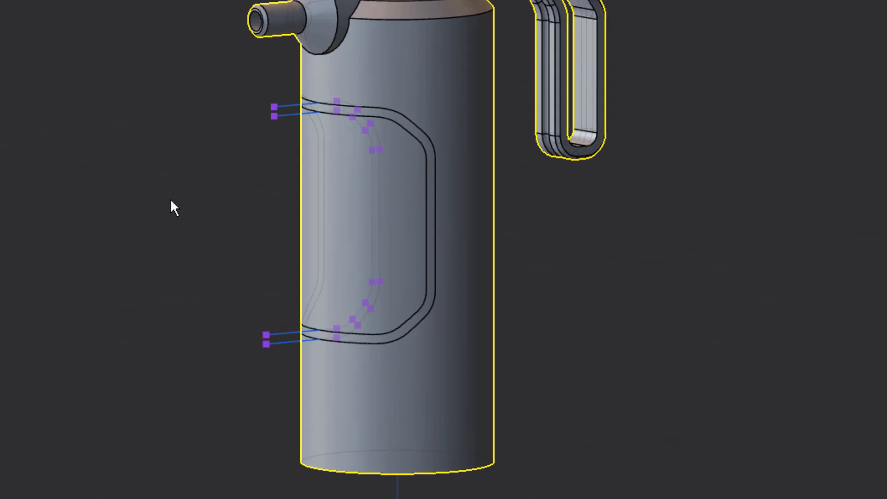
- Delete the two bracket curves used for the imprints
click(50, 93)
shift+click(47, 106)
key(Delete)
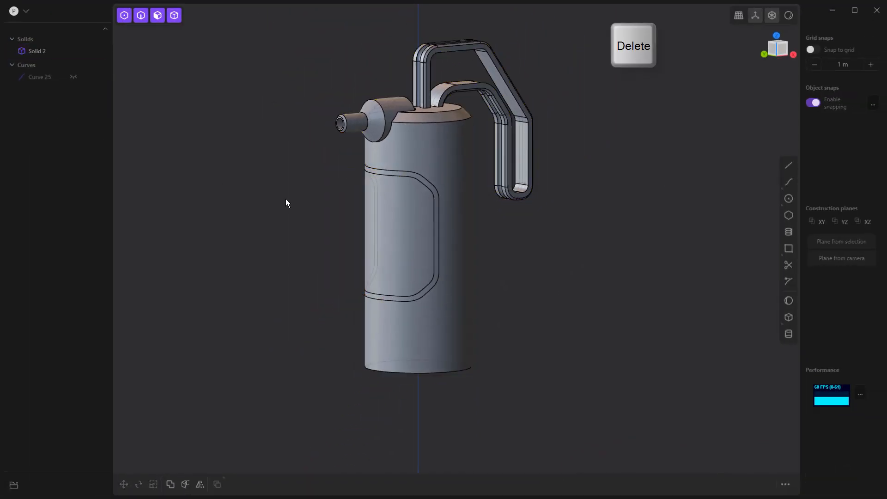
middle_drag(290, 201, 415, 176)
scroll(423, 173, up, 3)
click(423, 174)
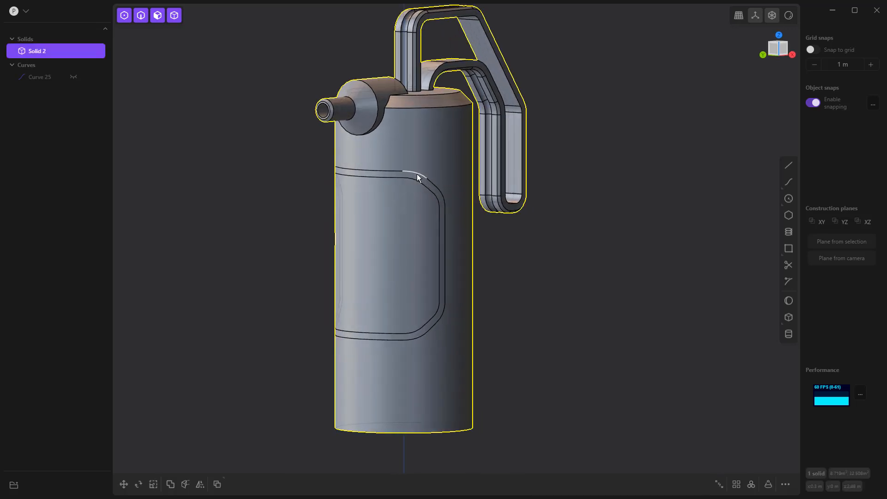
alt+click(419, 176)
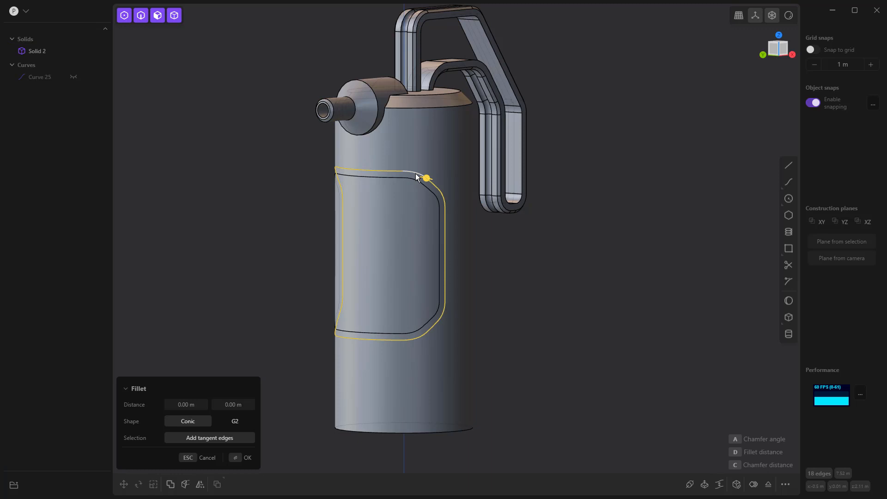
key(o)
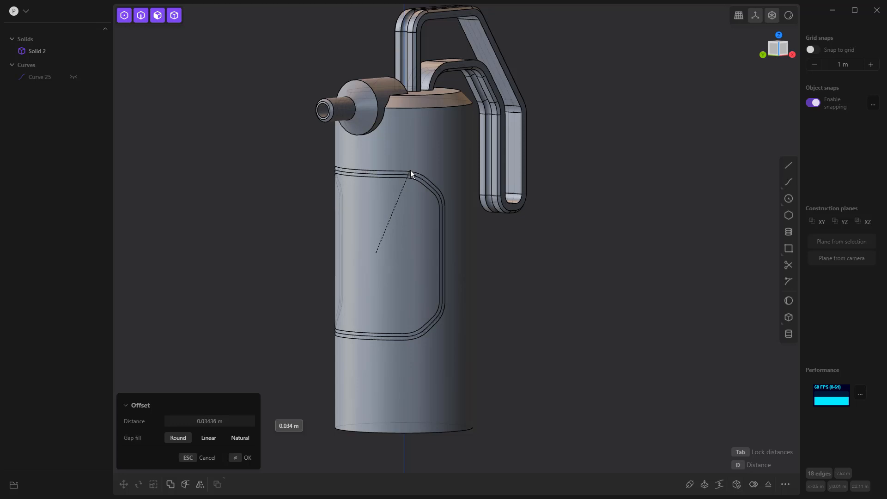
click(411, 172)
- Offset the narrow strip face between the two imprinted outlines inward to form a recessed groove in the body
middle_drag(396, 198, 410, 182)
scroll(411, 179, up, 3)
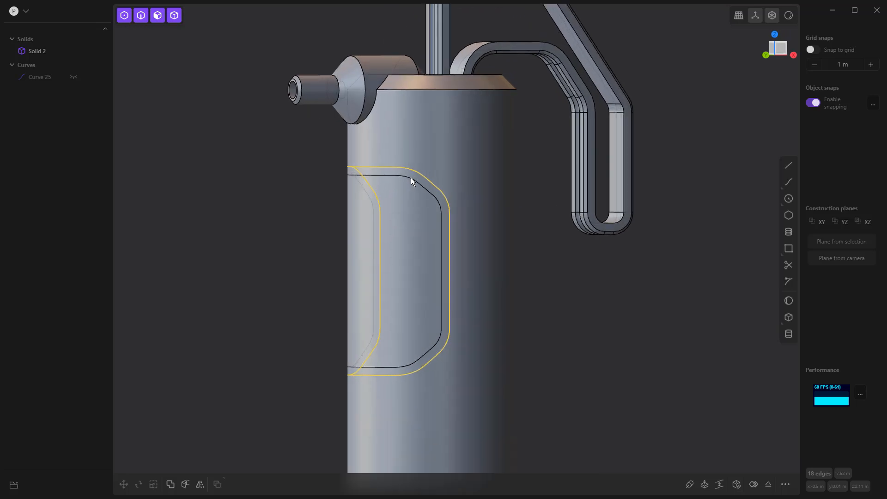
scroll(411, 177, up, 2)
click(412, 173)
key(o)
drag(406, 176, 406, 178)
right_click(282, 186)
middle_drag(284, 186, 318, 209)
- Offset the groove's outer edge loop outward on the body by about 0.148 m
click(244, 189)
mouse_move(430, 170)
middle_down()
mouse_move(428, 158)
mouse_move(434, 173)
middle_up()
click(420, 170)
alt+click(432, 181)
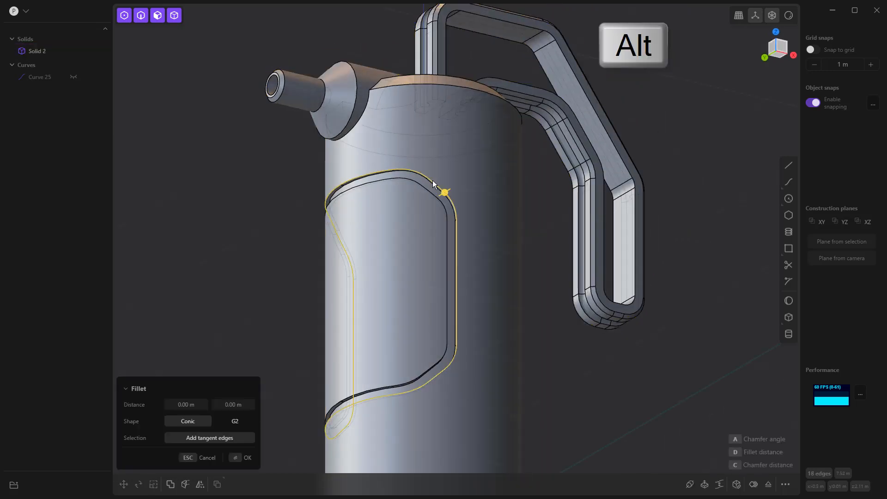
key(o)
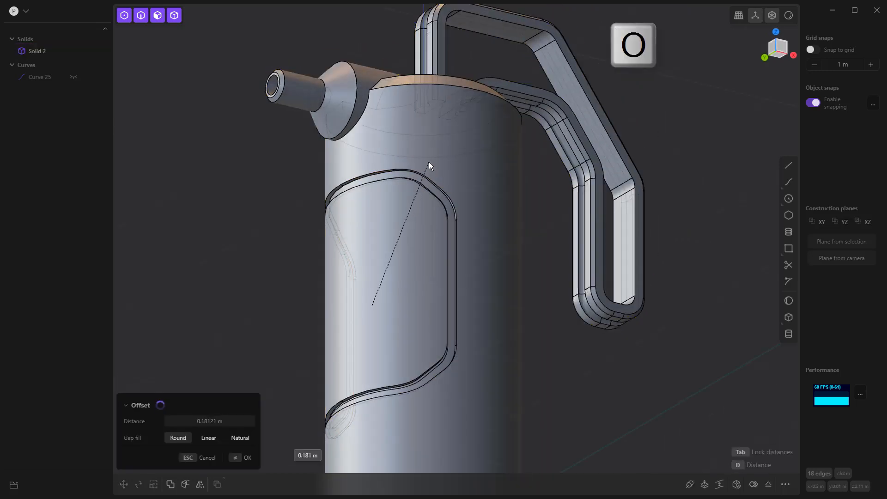
click(384, 317)
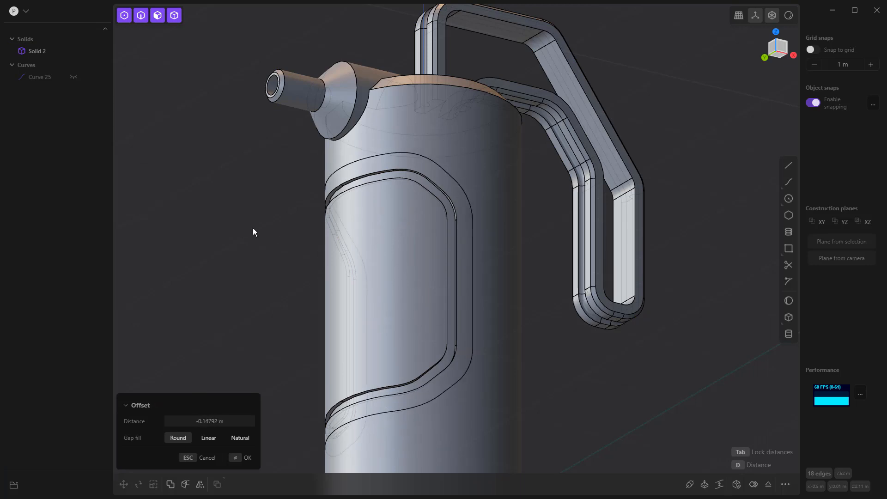
key(Return)
- Create a pipe along the new outer edge loop as a new body with a section size of 0.05 m
middle_drag(259, 223, 289, 229)
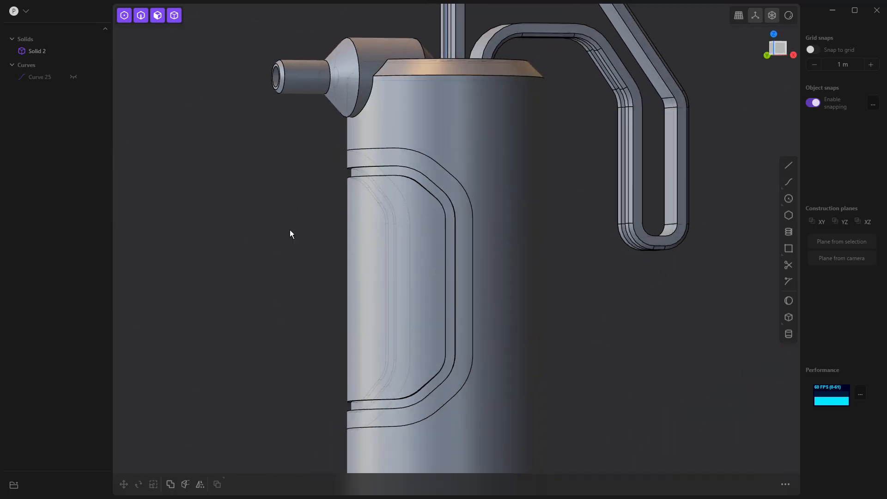
click(426, 156)
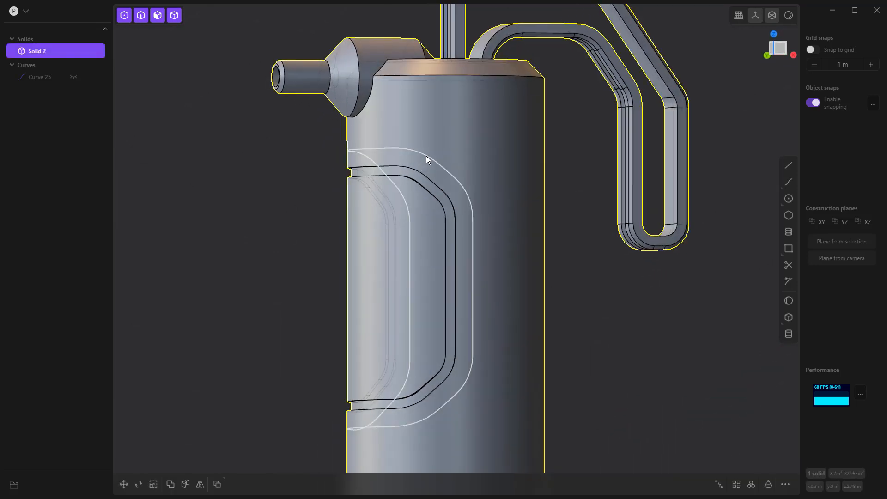
alt+click(425, 156)
key(b)
key(p)
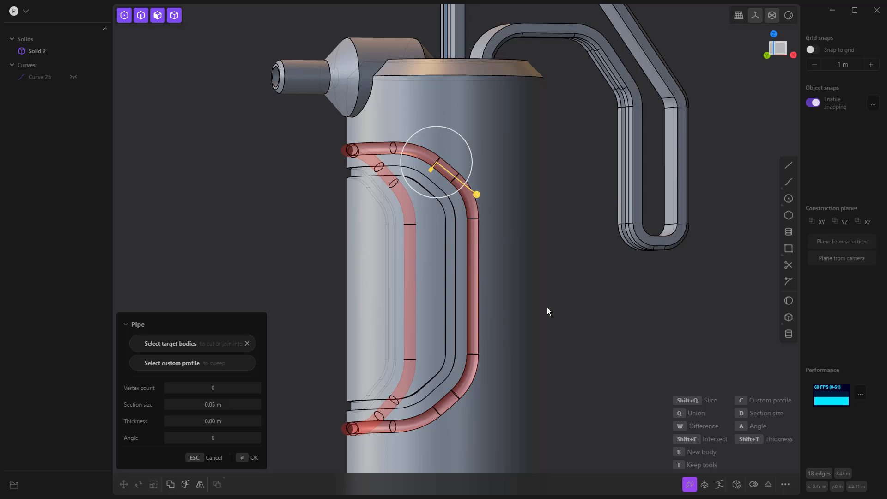
key(b)
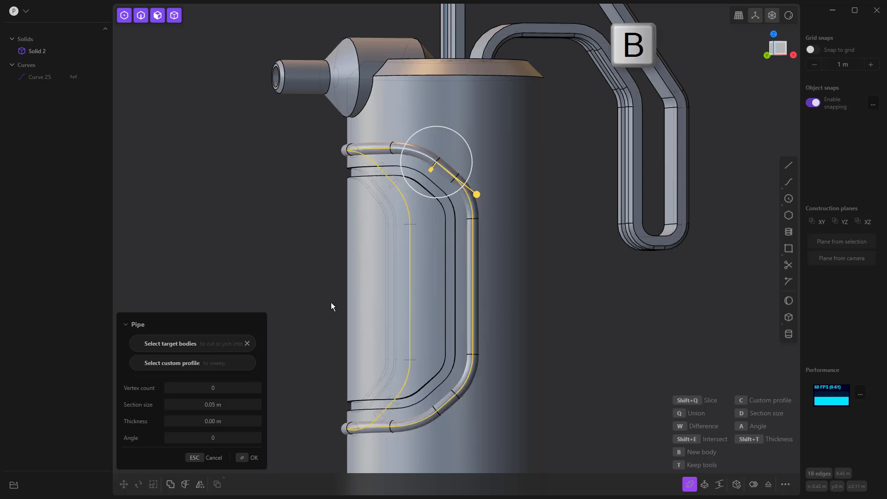
key(Return)
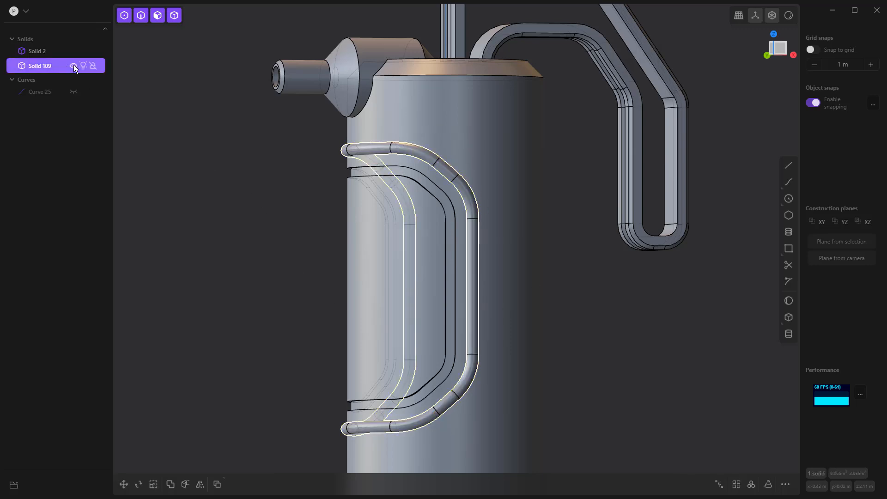
- Hide the pipe body and cut a pipe channel along the same edge loop with a section size of about 0.057 m
click(74, 66)
click(414, 151)
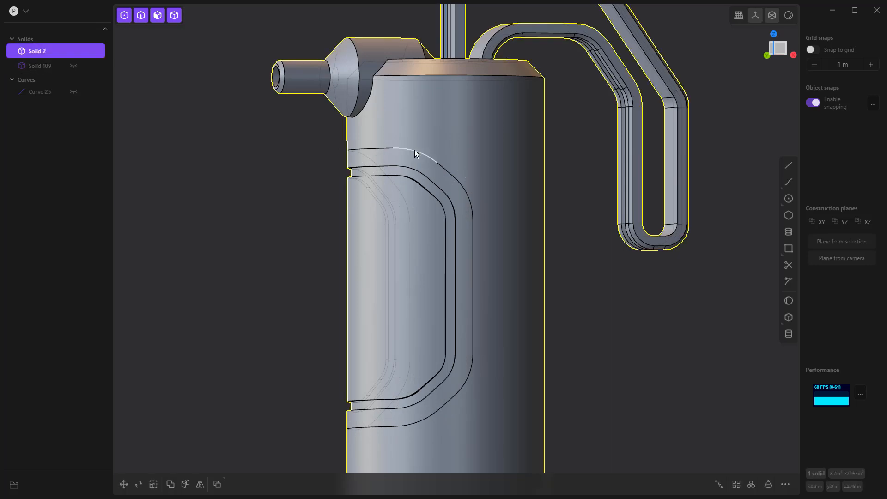
key(alt)
alt+click(414, 150)
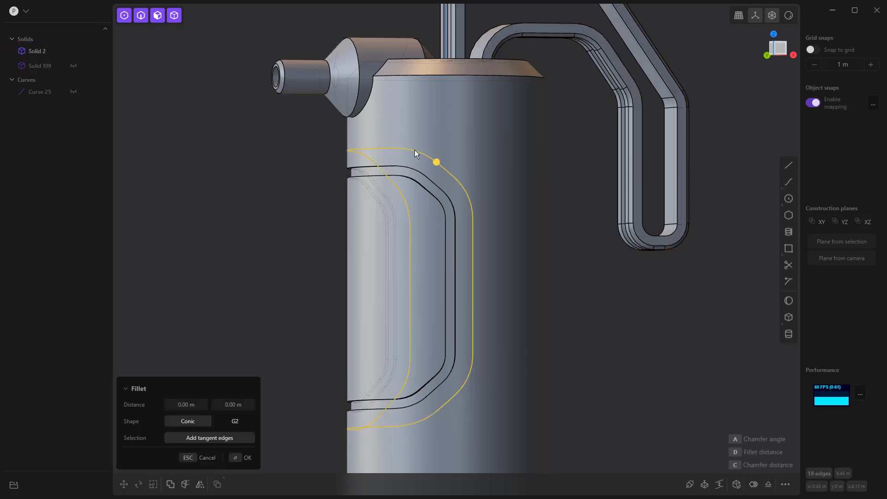
key(p)
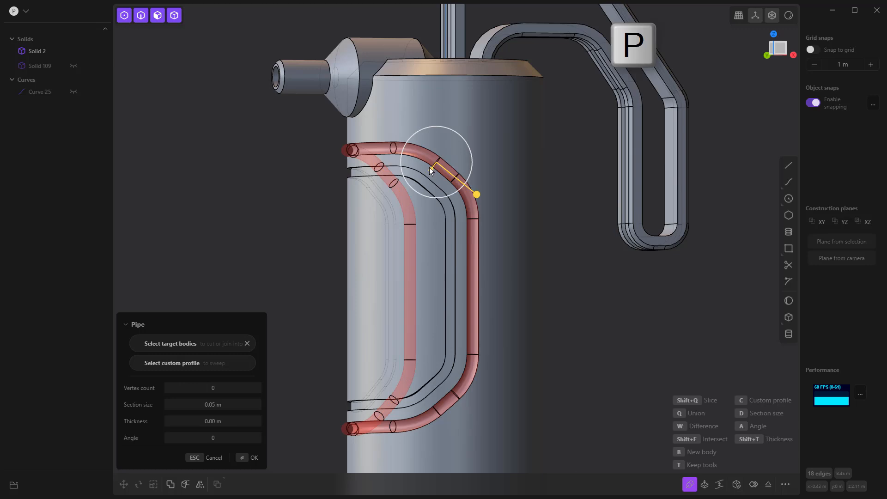
drag(476, 195, 484, 197)
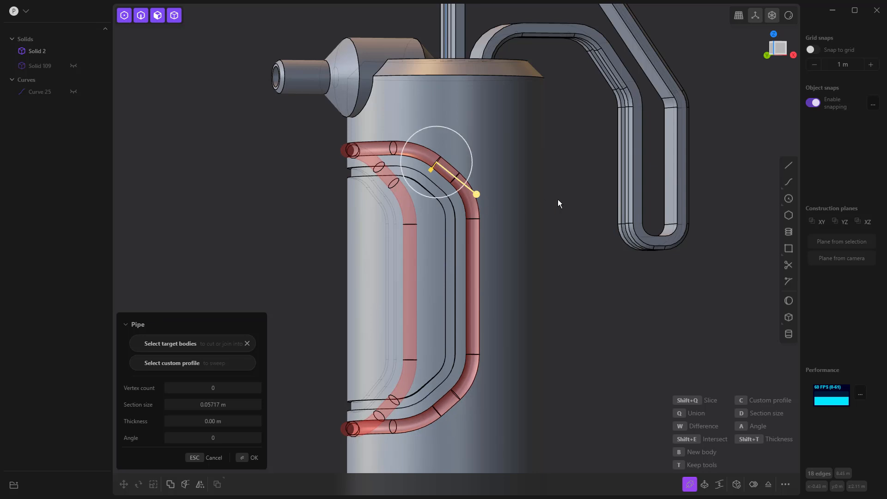
key(Return)
- Chamfer the edges of the pipe channel by about 0.028 m
middle_drag(434, 142, 422, 140)
click(422, 150)
key(f)
click(415, 164)
drag(416, 160, 418, 169)
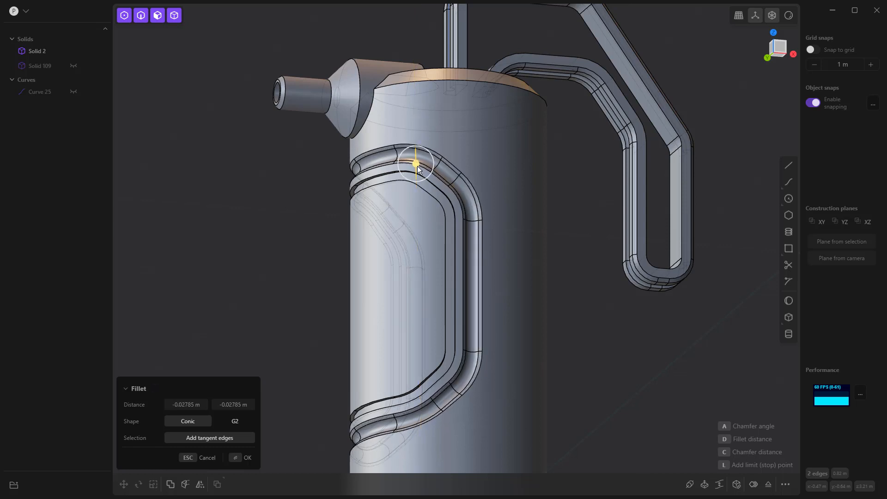
right_click(278, 168)
- Show the pipe body again and turn off the display of edges in the viewport
middle_drag(275, 168, 264, 181)
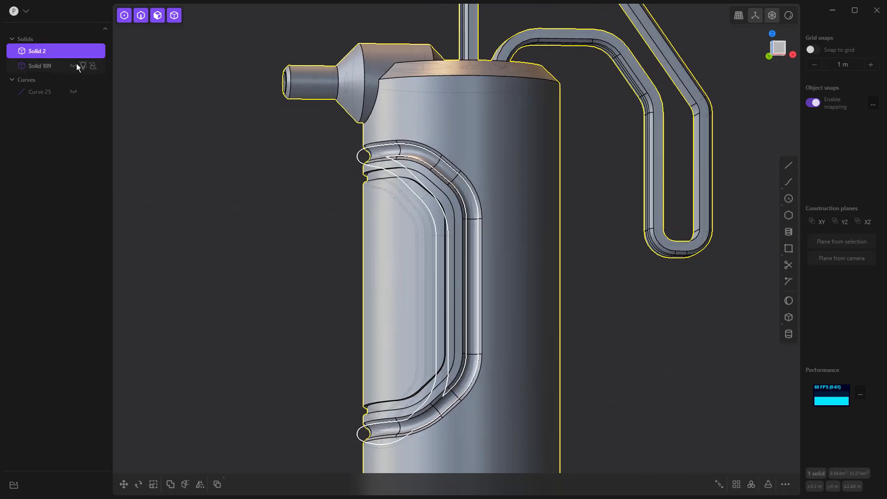
click(193, 151)
mouse_move(193, 152)
middle_down()
mouse_move(214, 165)
mouse_move(201, 167)
middle_up()
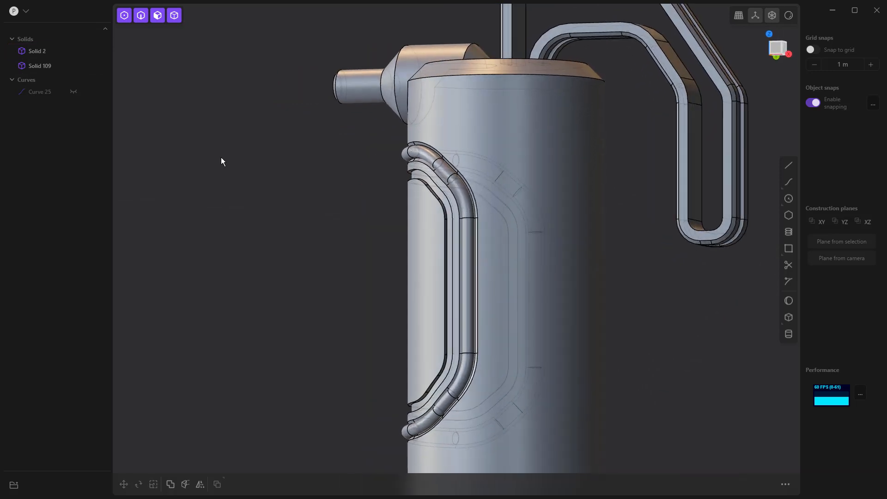
click(789, 16)
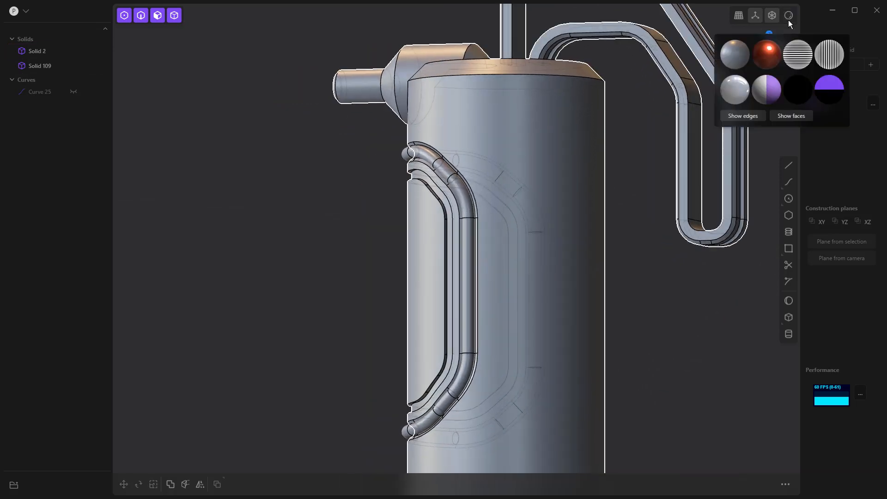
click(750, 115)
middle_drag(283, 157, 363, 131)
scroll(453, 147, up, 8)
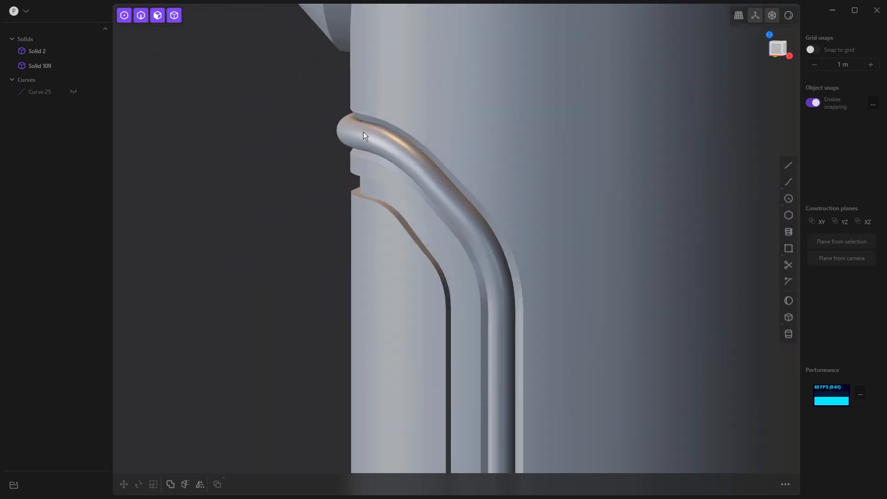
- Hide the pipe body to examine the chamfered channel beneath it, and restore its visibility
click(363, 132)
click(74, 66)
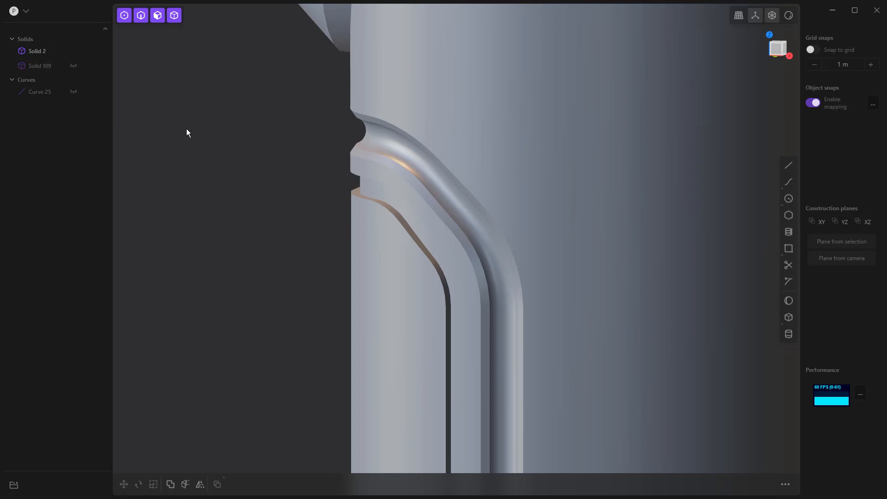
middle_drag(185, 130, 204, 117)
click(74, 66)
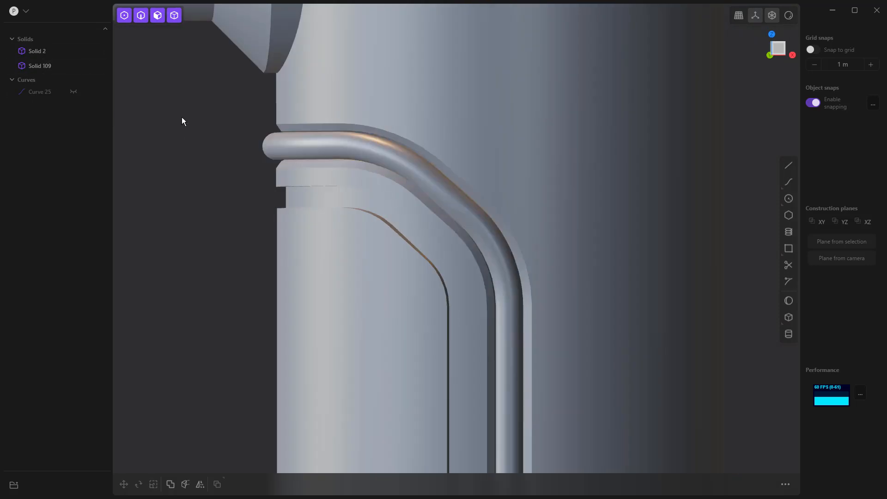
- Turn the display of edges in the viewport back on
click(788, 15)
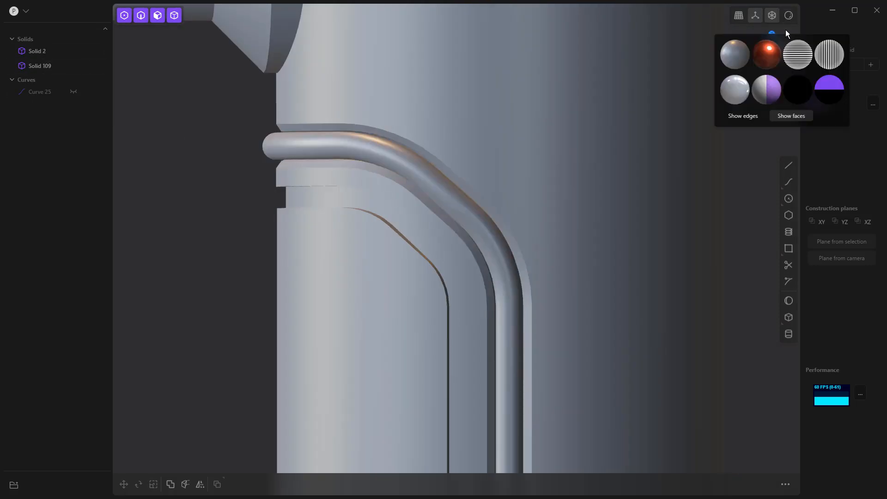
click(739, 115)
scroll(389, 90, down, 5)
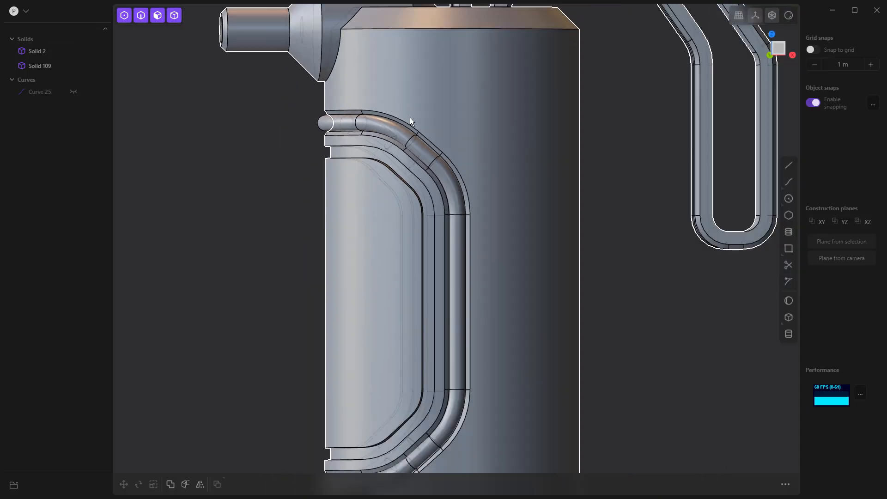
middle_drag(420, 131, 284, 157)
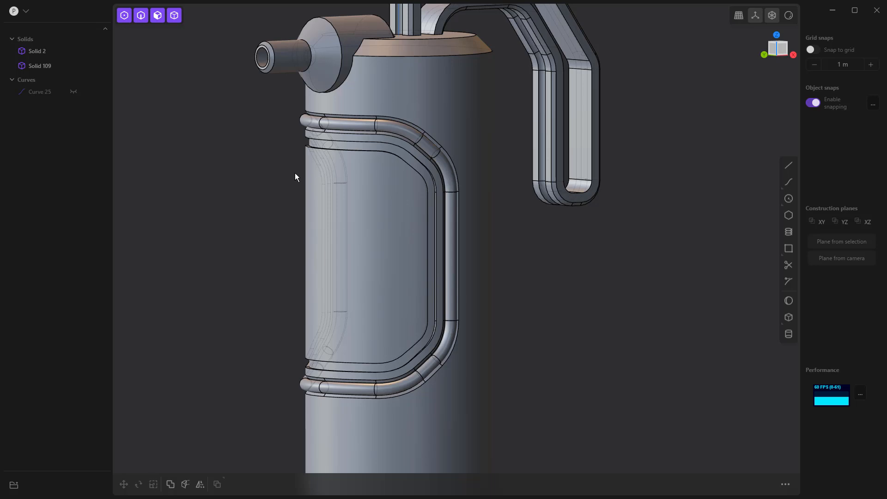
- Offset the innermost bracket outline's edge loop inward on the canister body by about 0.155 m
click(362, 167)
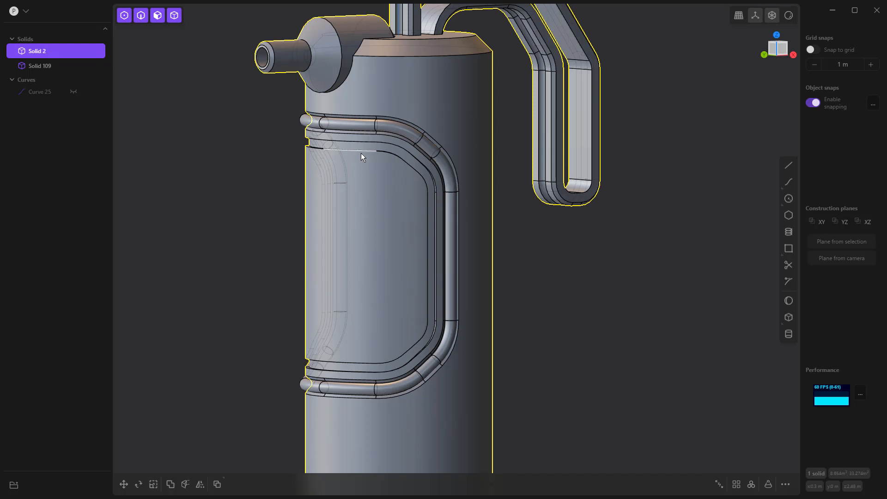
alt+click(361, 154)
key(p)
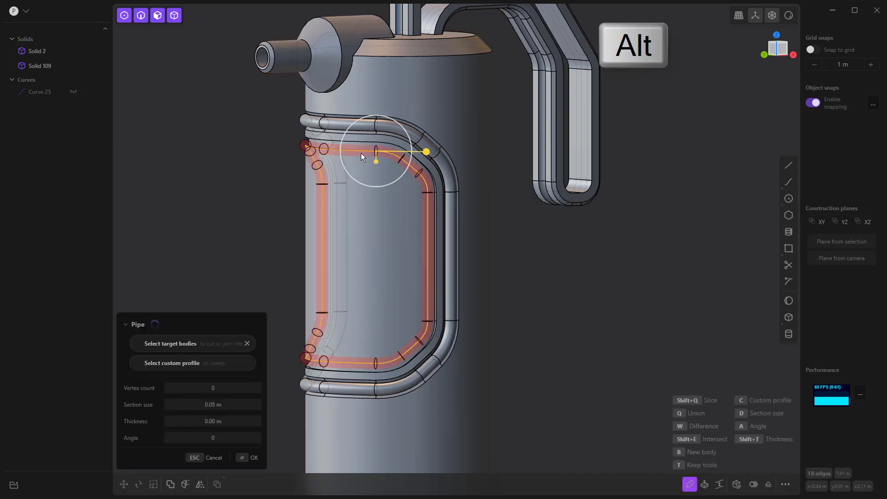
key(o)
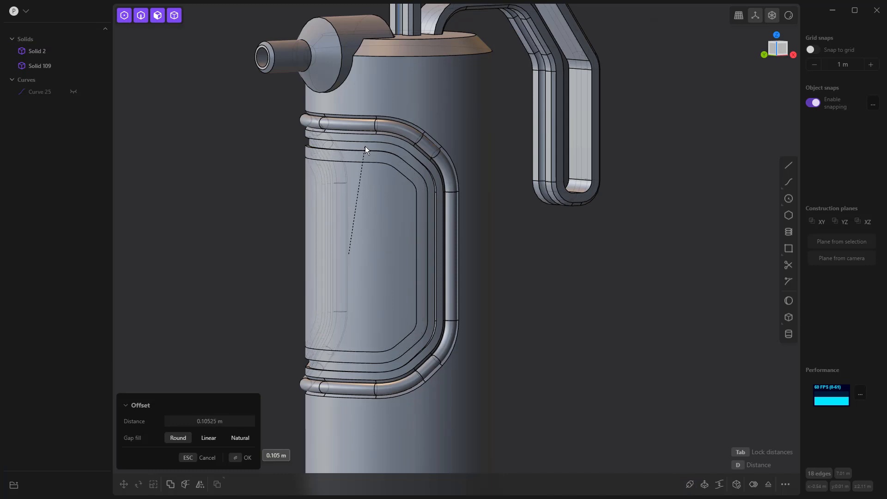
click(367, 142)
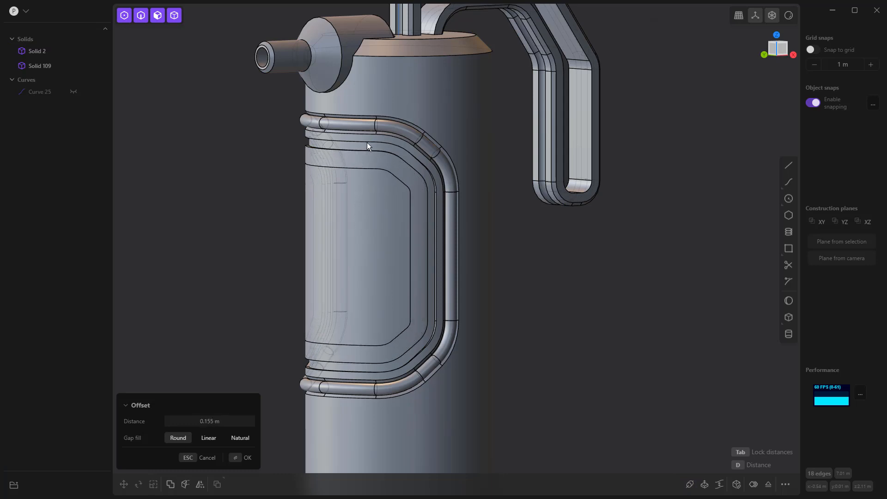
- Recess the panel face inside the new outline about 0.21 m into the canister body
click(323, 197)
click(330, 196)
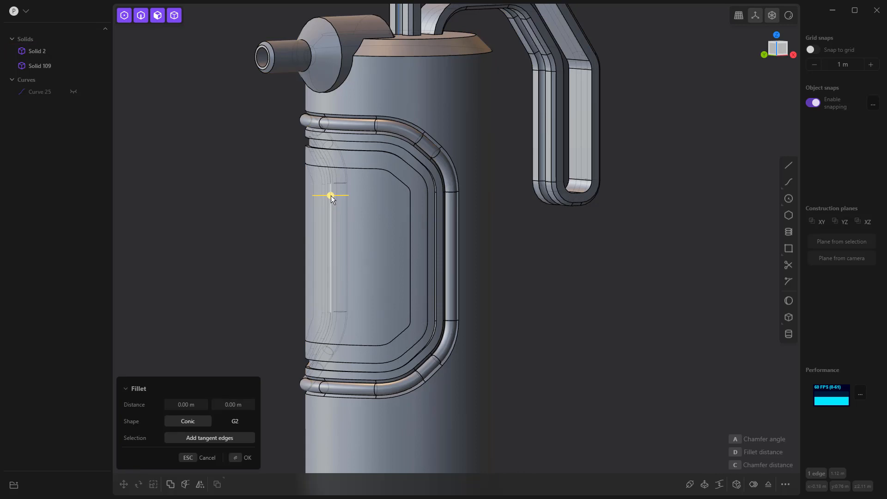
click(367, 196)
drag(354, 197, 363, 197)
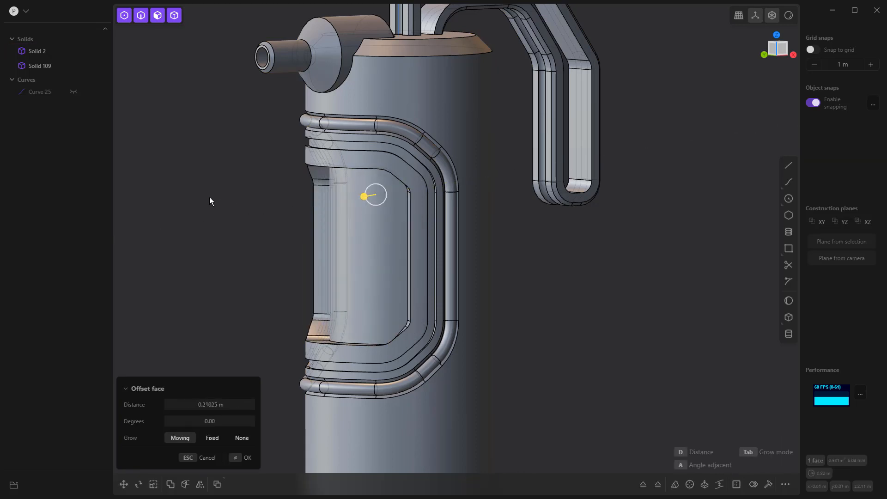
mouse_move(219, 202)
middle_down()
mouse_move(285, 190)
mouse_move(289, 166)
mouse_move(208, 191)
middle_up()
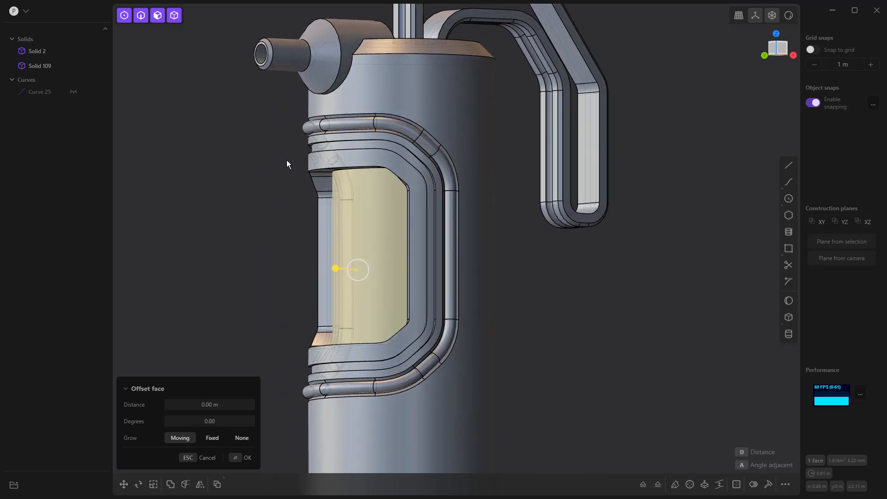
scroll(283, 158, down, 2)
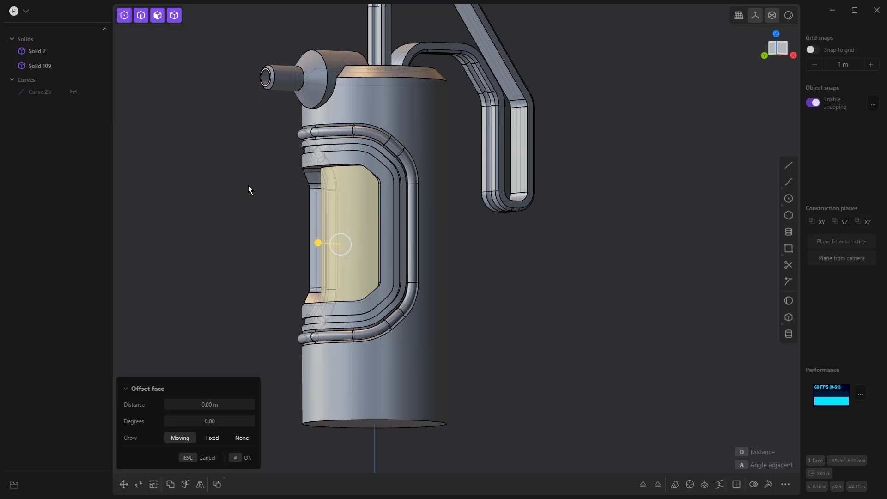
key(Escape)
middle_drag(235, 184, 267, 201)
click(230, 198)
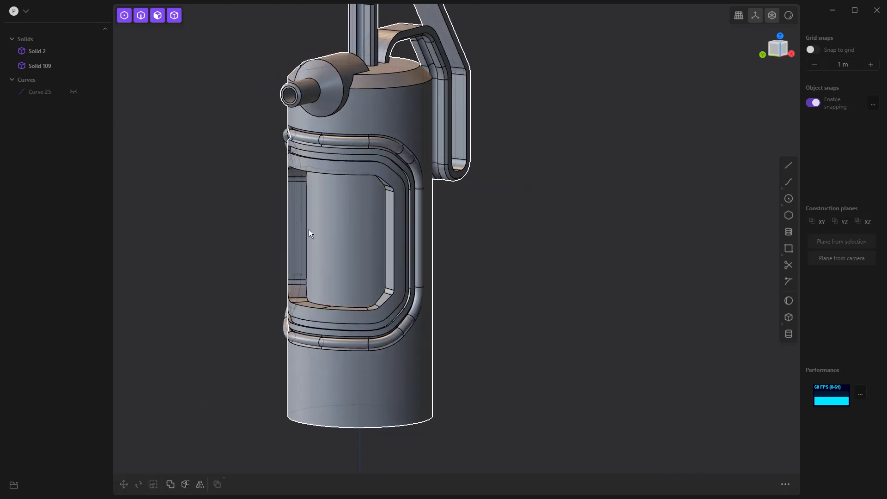
- Chamfer the outer rim of the recessed panel by about 0.093 m
middle_drag(309, 236, 325, 178)
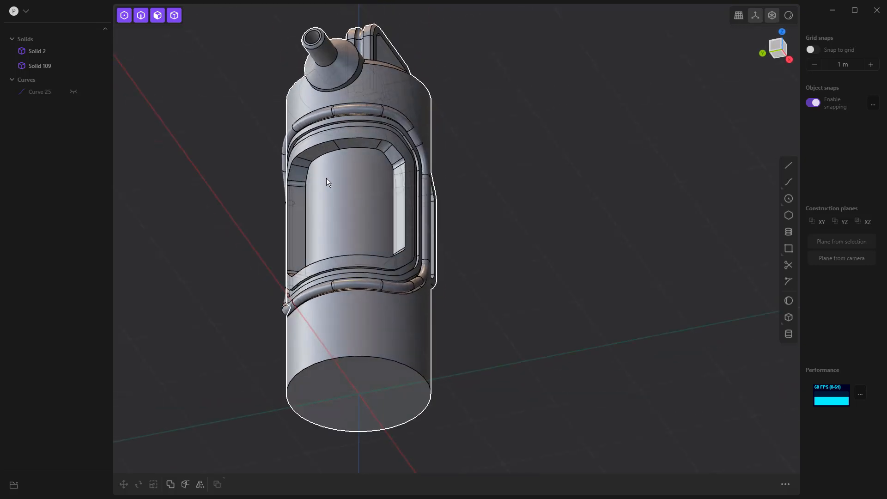
click(370, 138)
click(369, 137)
key(b)
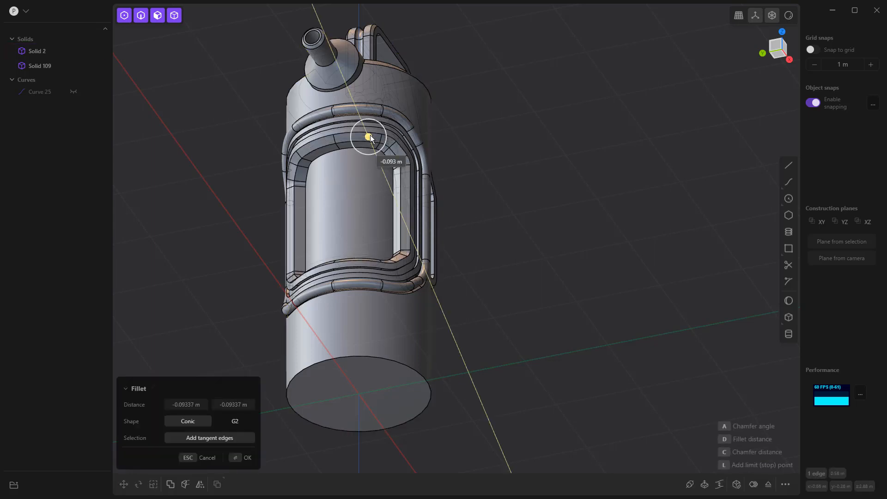
click(370, 135)
key(Return)
right_drag(547, 143, 472, 181)
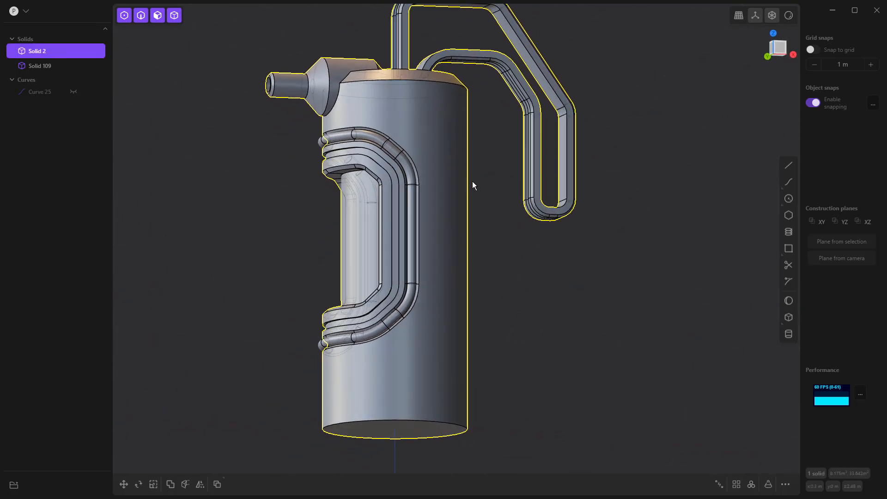
click(712, 101)
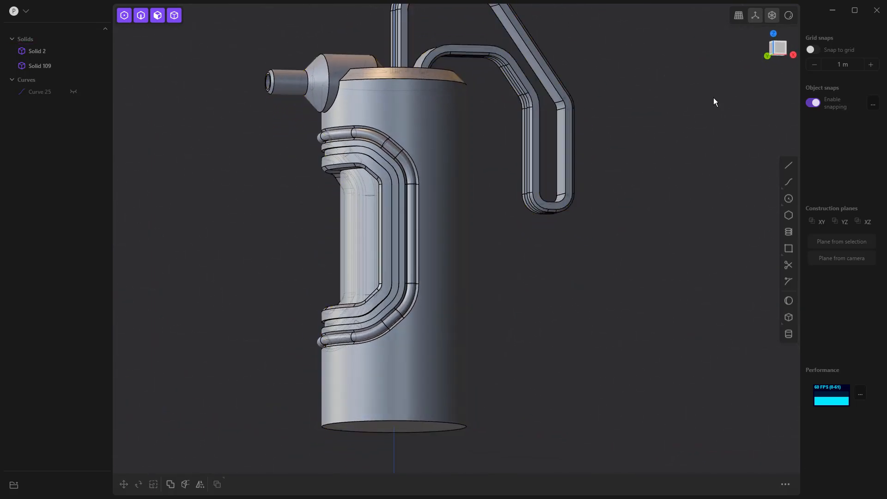
key(KP_1)
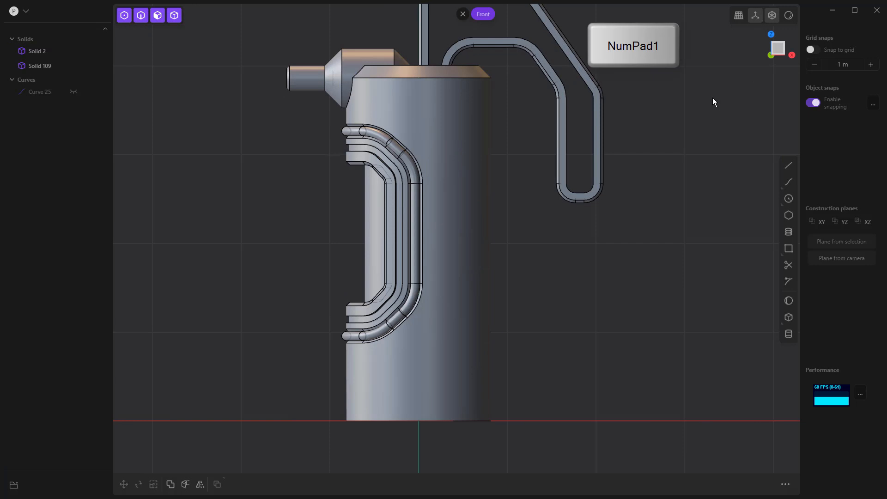
click(789, 165)
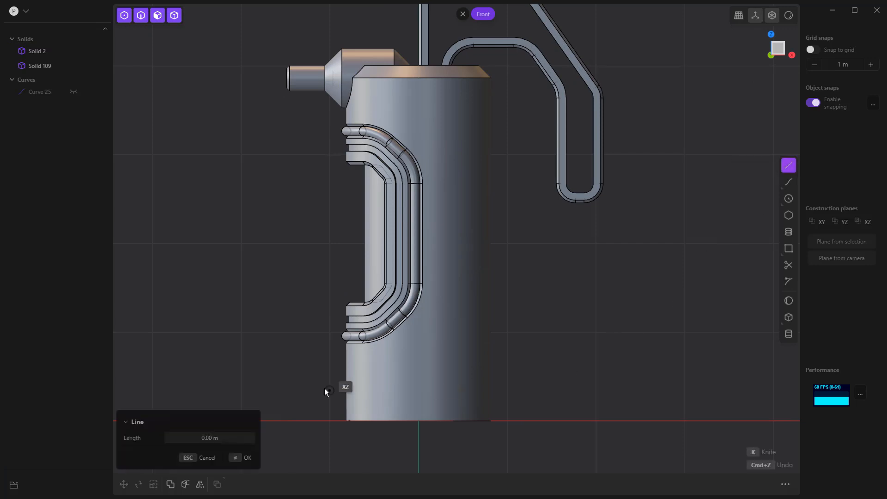
click(305, 386)
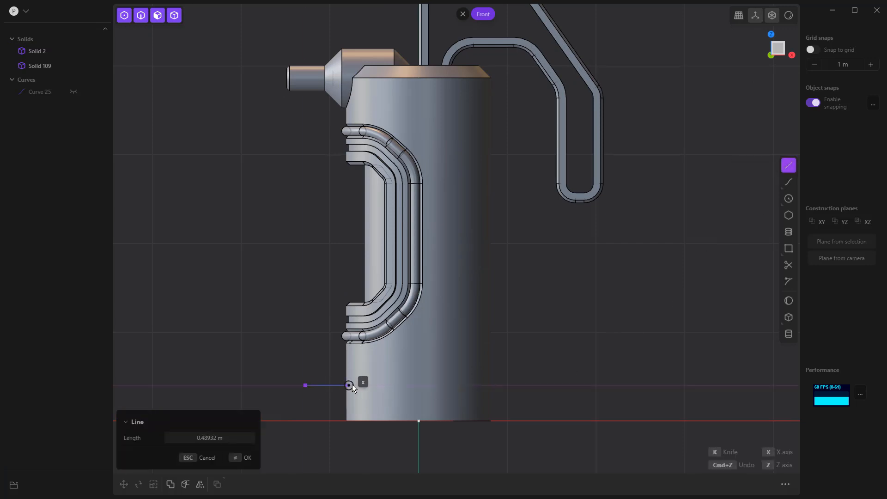
click(411, 385)
scroll(401, 328, up, 4)
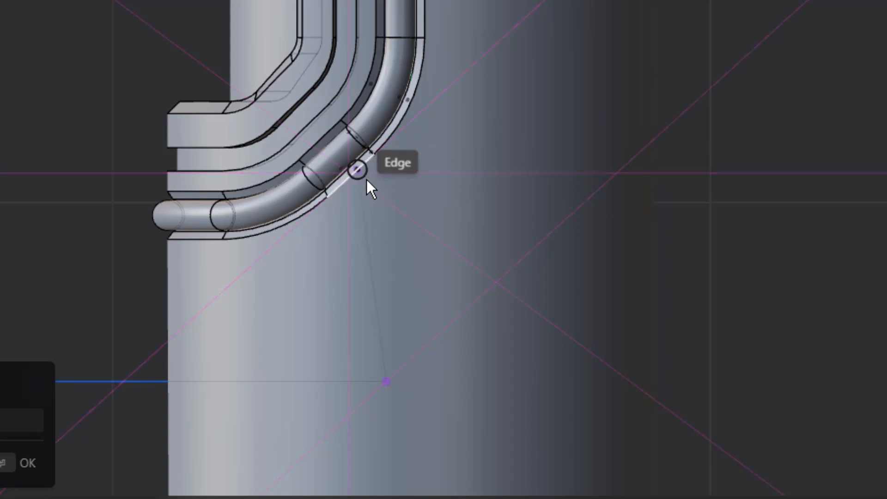
click(545, 231)
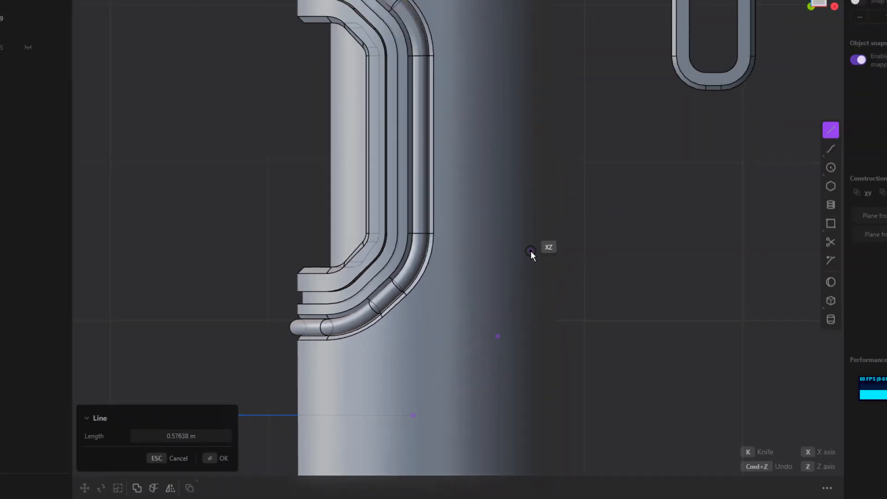
middle_drag(530, 95, 519, 126)
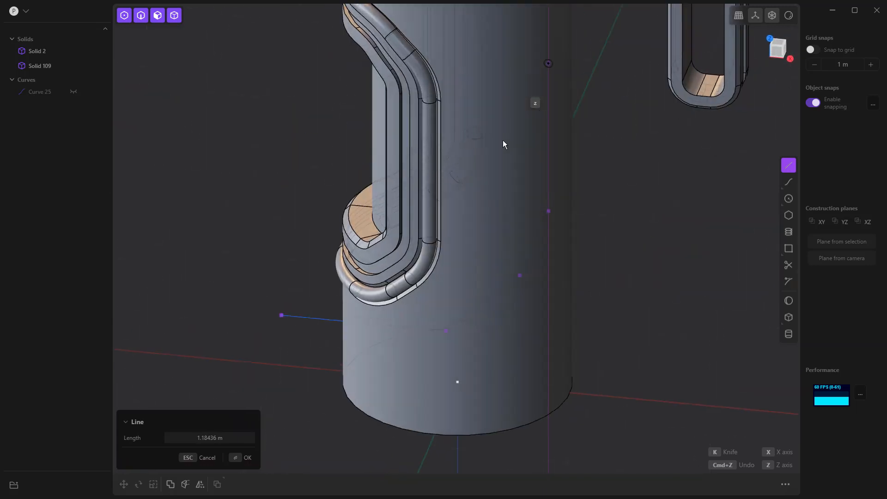
middle_drag(539, 265, 525, 234)
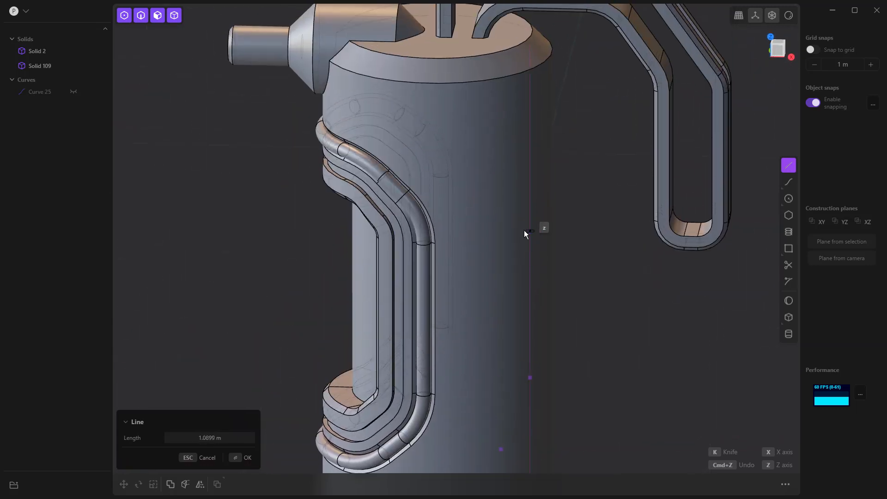
click(526, 216)
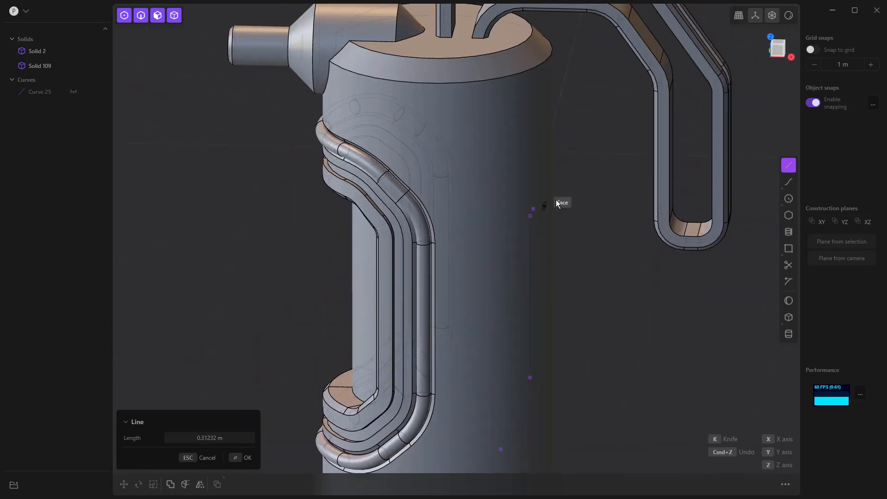
click(614, 142)
key(Return)
key(KP_1)
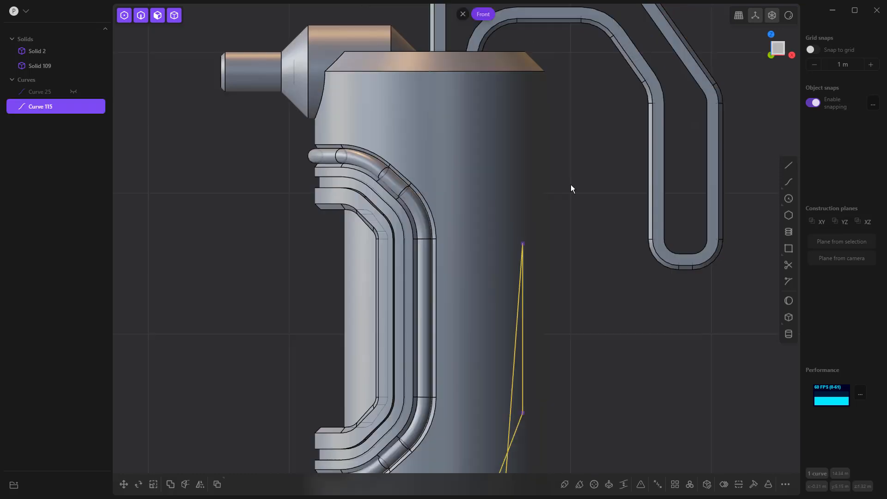
scroll(549, 202, down, 5)
scroll(550, 217, down, 2)
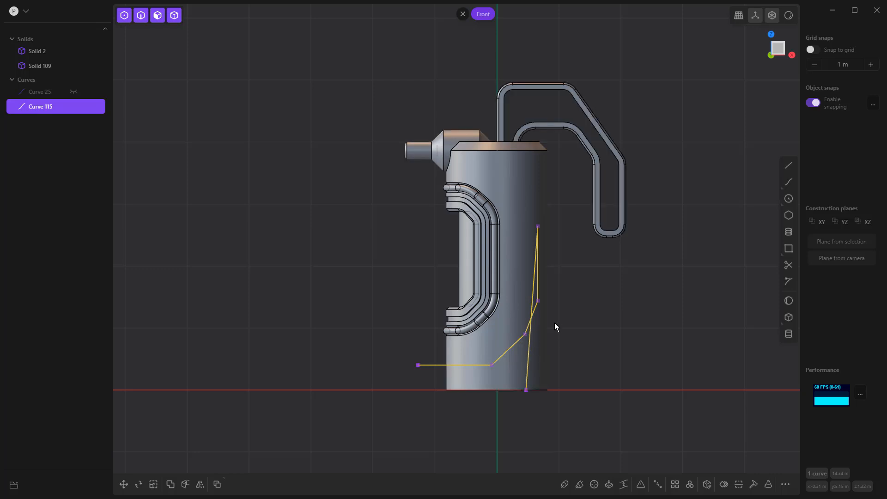
middle_drag(522, 351, 559, 379)
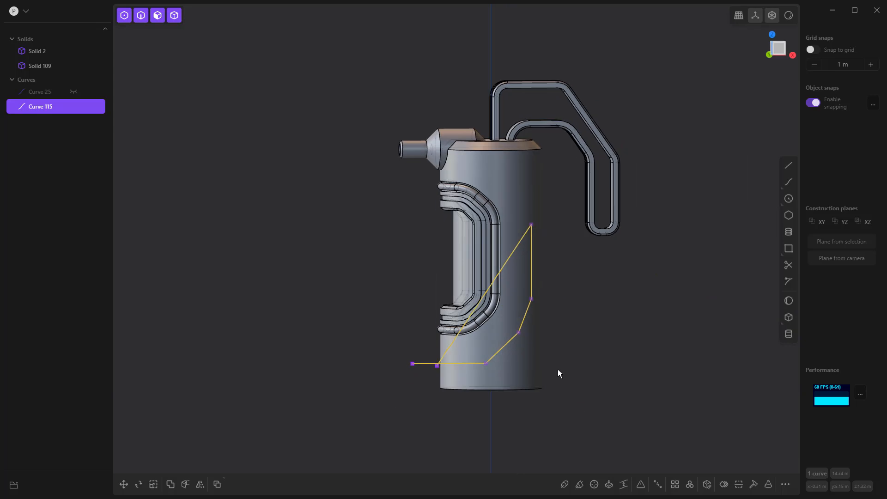
key(KP_1)
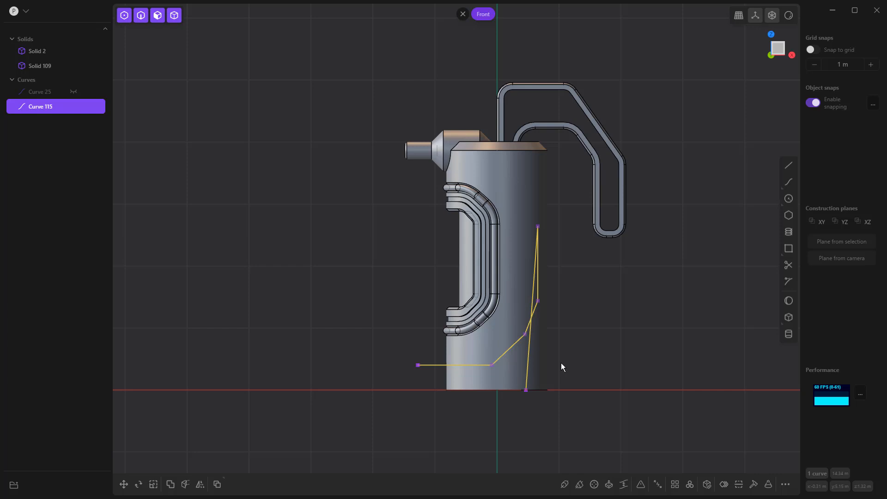
key(Delete)
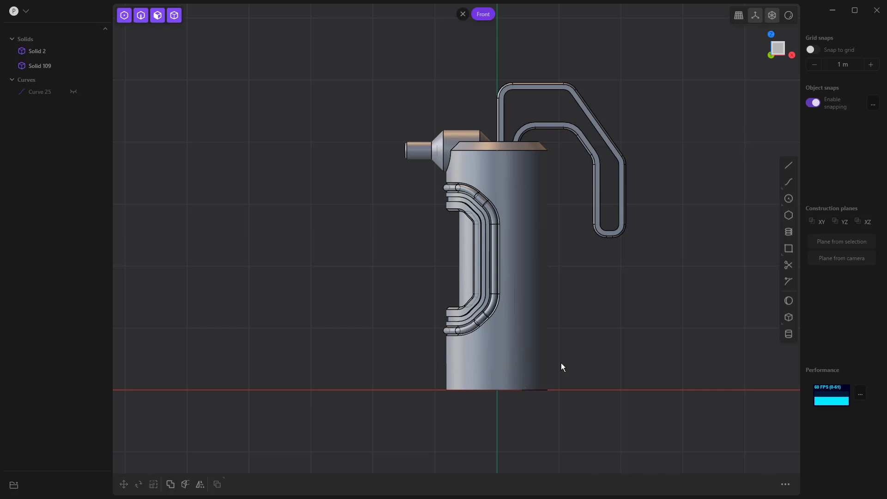
- In the front view, draw a polyline across the lower body, diagonally up, about 2.24 m vertically and out towards the handle, and round its corners
click(788, 165)
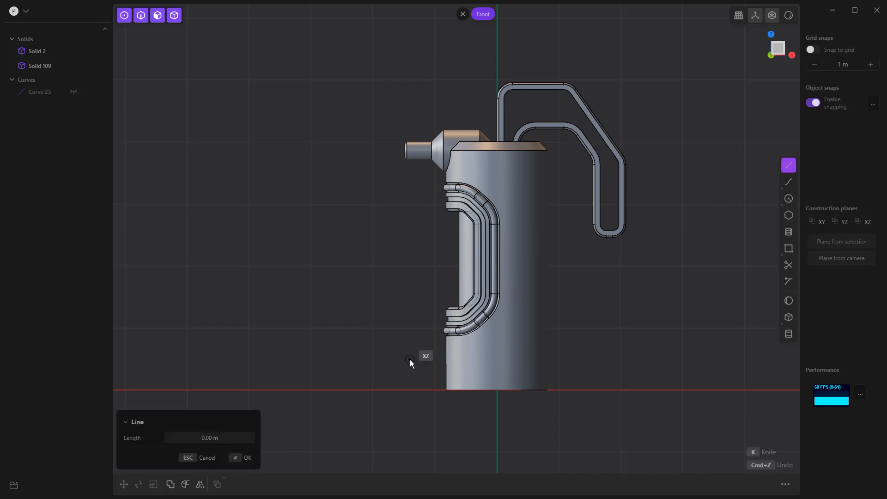
click(413, 355)
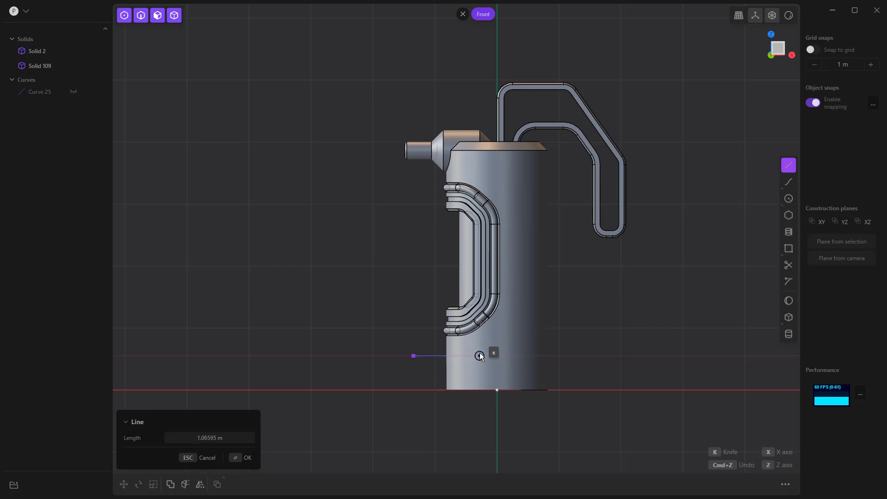
click(493, 354)
click(525, 321)
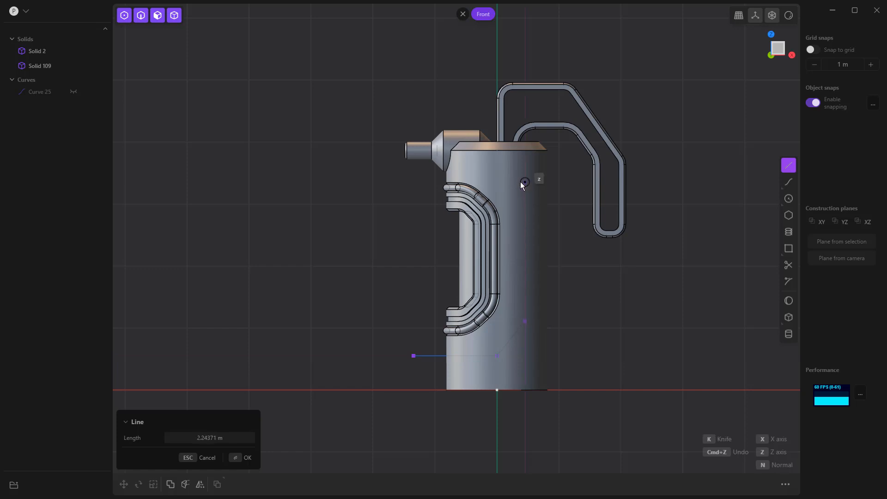
click(576, 181)
key(Return)
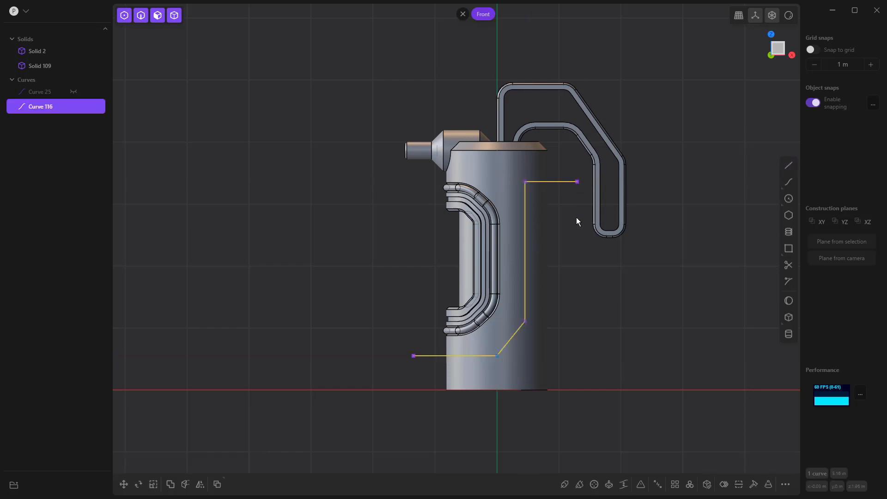
key(b)
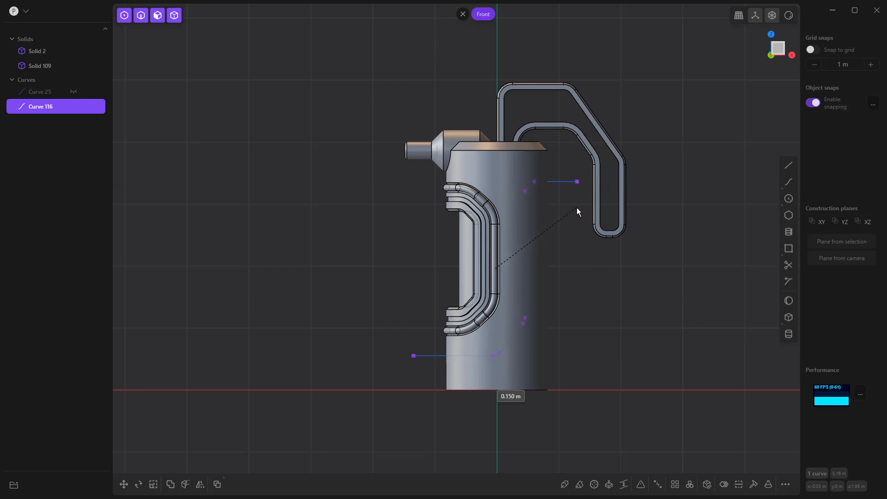
click(580, 203)
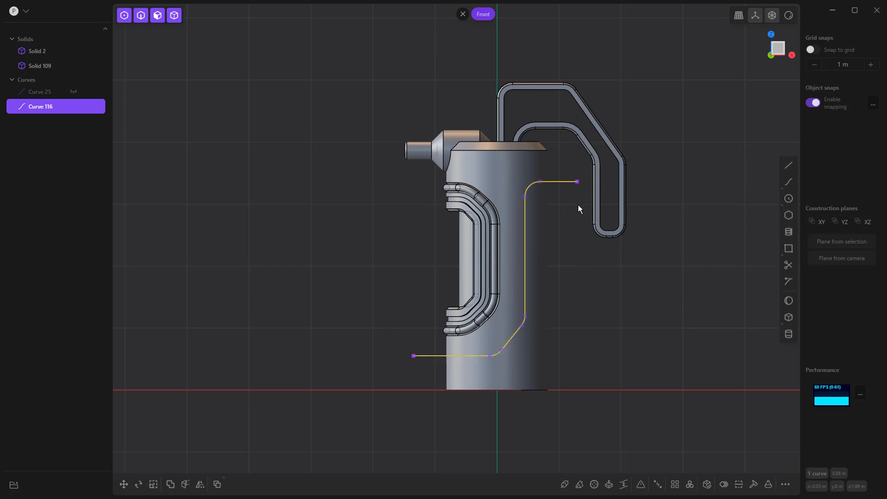
- Project the rounded polyline onto the canister body with Project Curve Body, and delete the original flat curve
middle_drag(612, 284, 576, 296)
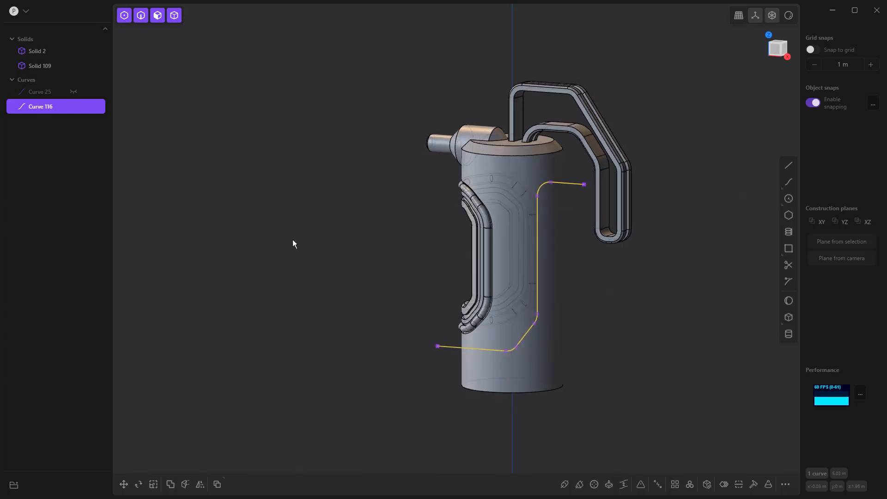
text(fcurve)
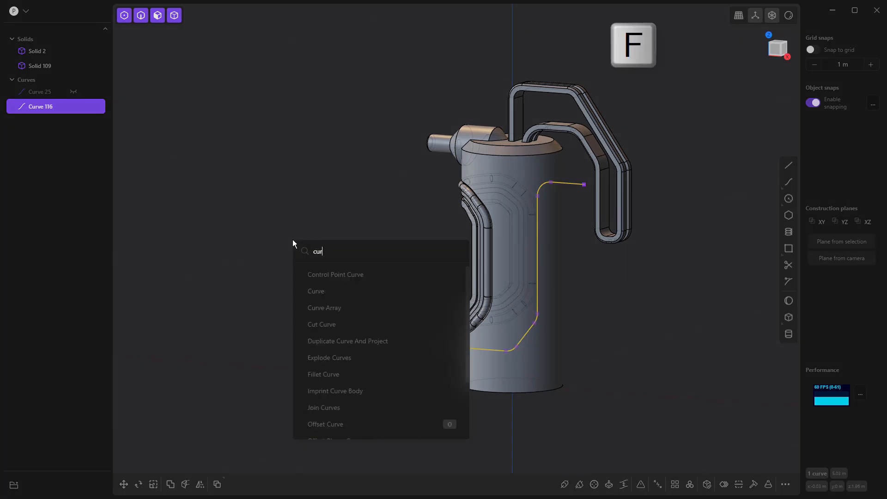
scroll(337, 366, down, 3)
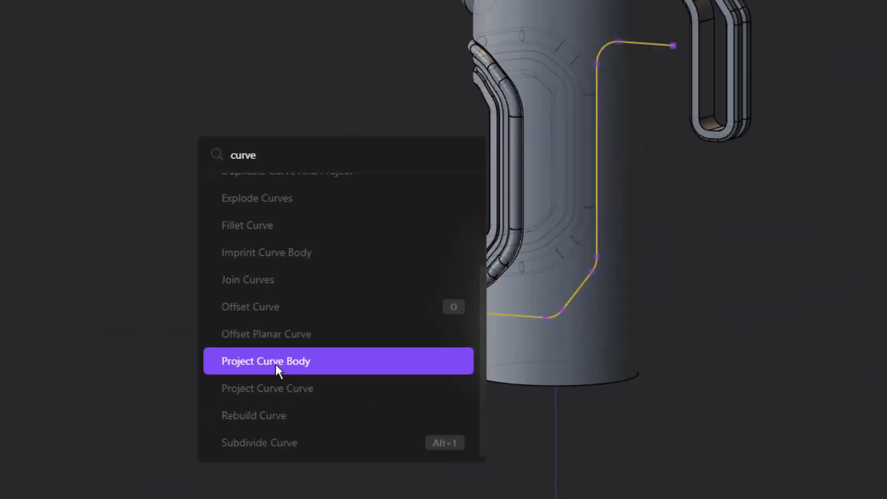
click(191, 344)
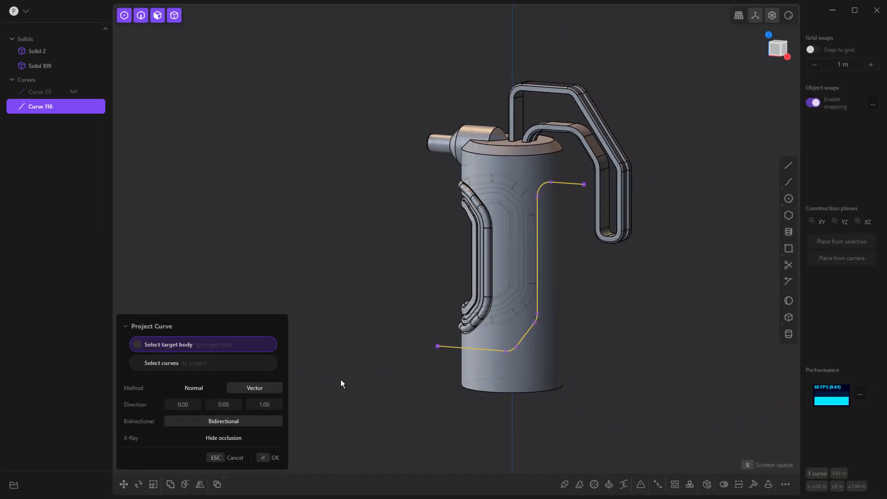
click(532, 365)
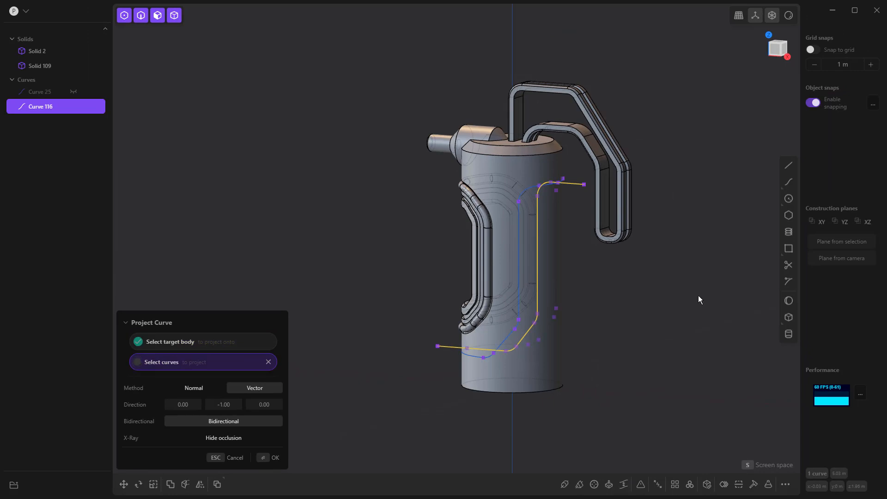
key(Return)
click(45, 106)
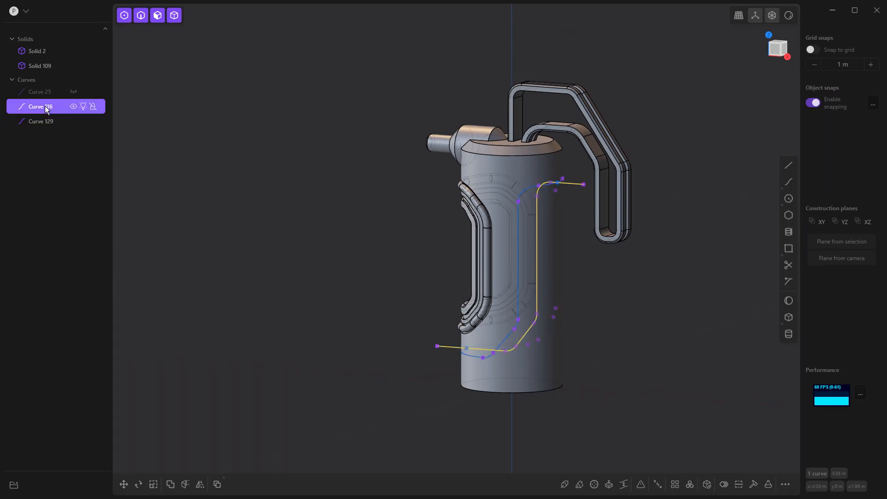
key(Delete)
- Examine the projected curve on its own with the canister body hidden, and compare the body with and without the curve
middle_drag(402, 256, 62, 89)
click(71, 50)
middle_drag(370, 196, 313, 178)
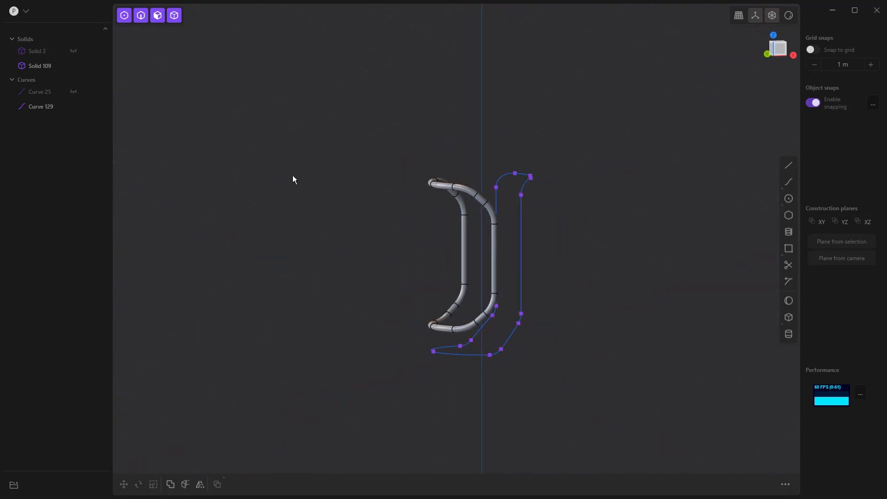
click(74, 51)
click(74, 106)
mouse_move(279, 193)
middle_down()
mouse_move(212, 182)
mouse_move(284, 187)
middle_up()
click(73, 91)
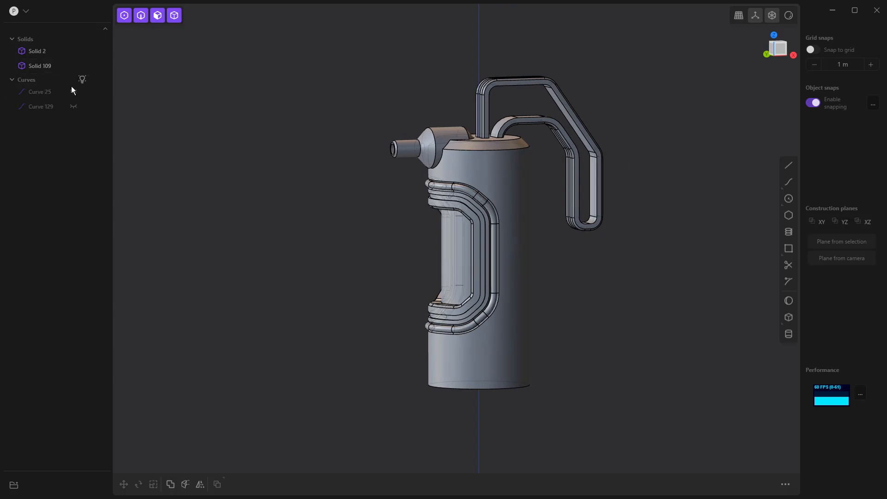
click(73, 107)
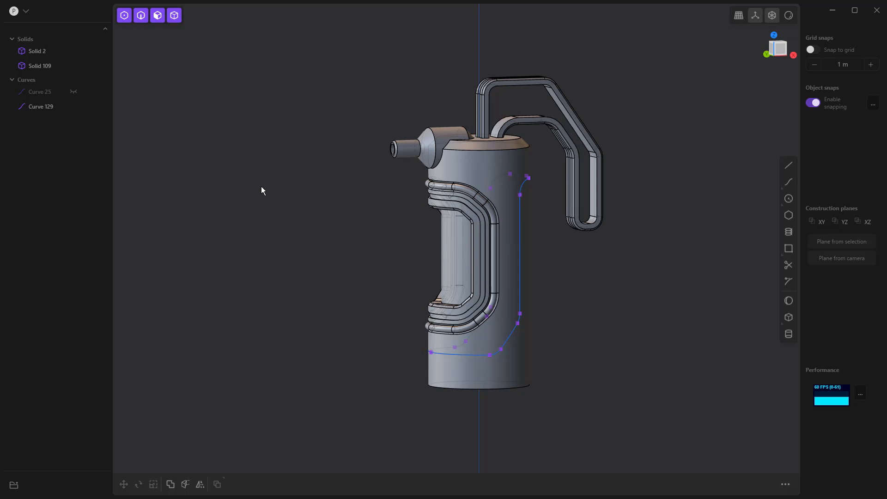
- Create a pipe with a 0.05 m section size along the projected curve as a separate body, and hide it
mouse_move(555, 285)
middle_down()
mouse_move(562, 267)
mouse_move(563, 284)
middle_up()
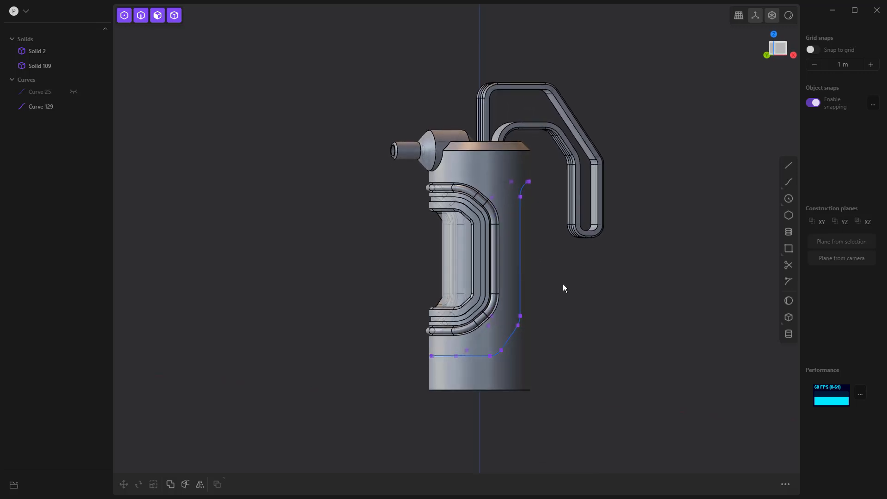
click(521, 263)
key(p)
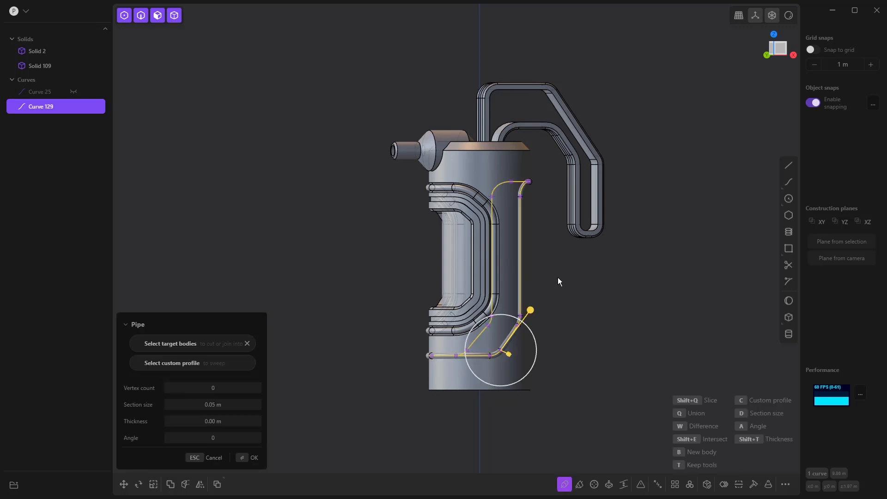
key(Return)
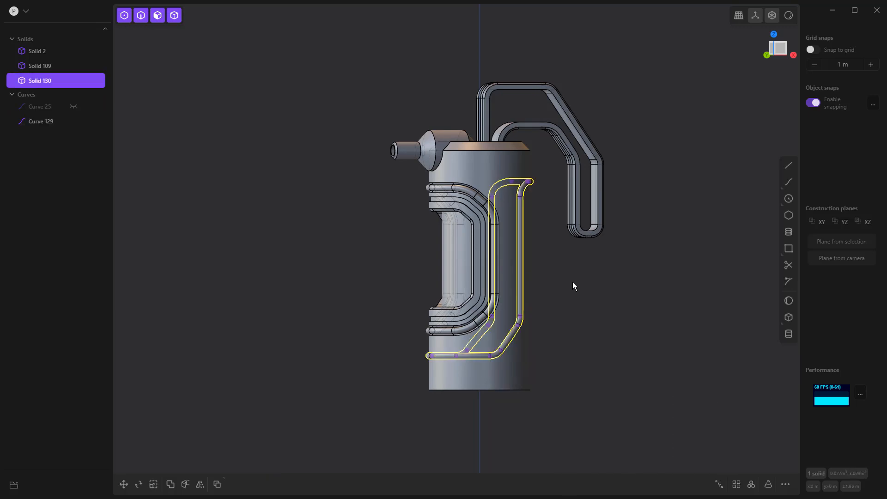
click(572, 282)
middle_drag(587, 285, 578, 284)
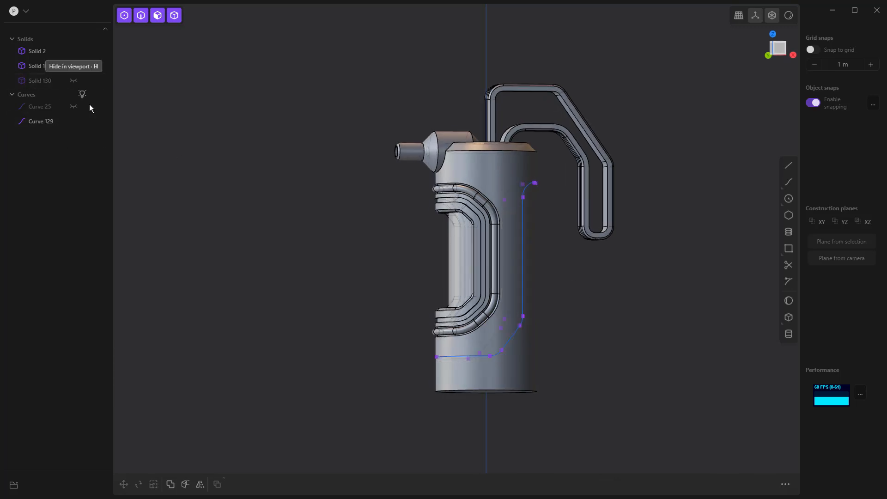
- Cut a pipe-shaped groove with a 0.05 m section size into the canister body along the projected curve, and hide the curve
click(523, 244)
key(p)
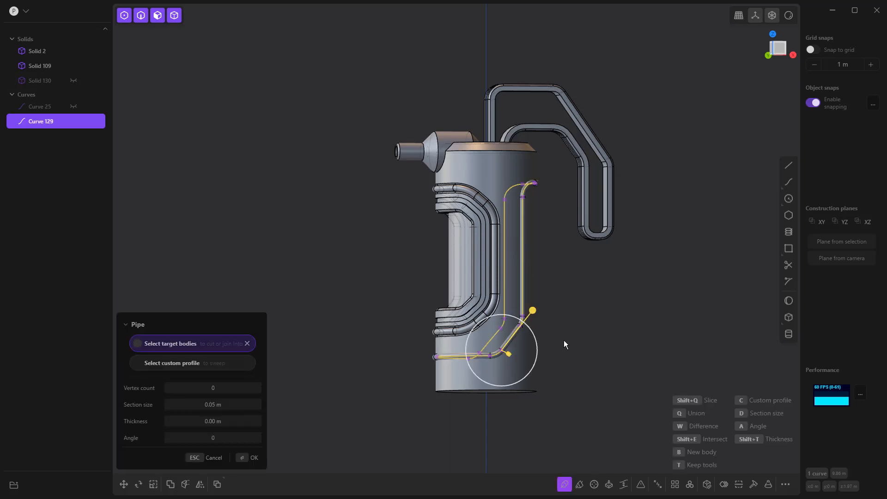
key(w)
key(Return)
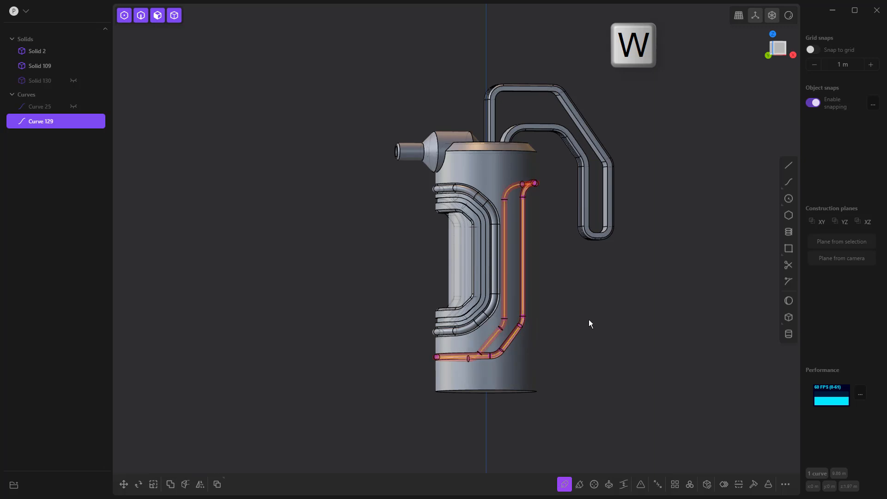
scroll(584, 307, up, 2)
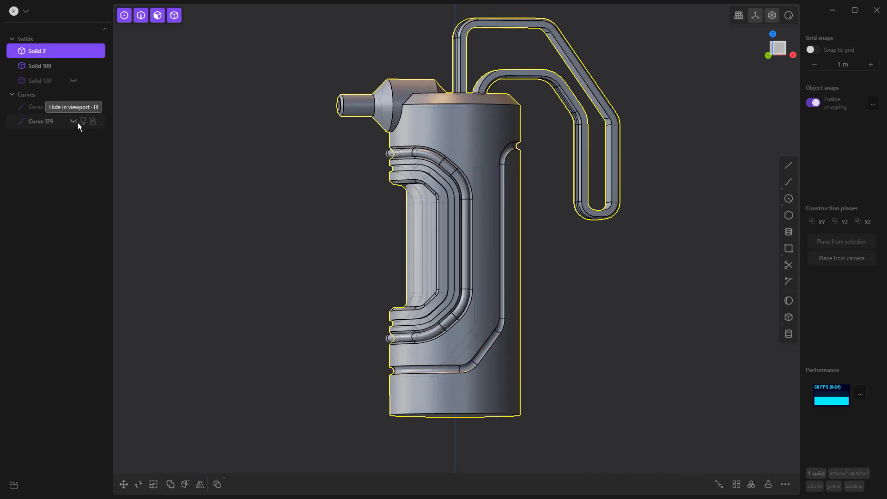
click(73, 121)
click(164, 173)
- Chamfer both edges of the new groove by about 0.027 m and show the hidden pipe again
scroll(524, 140, up, 4)
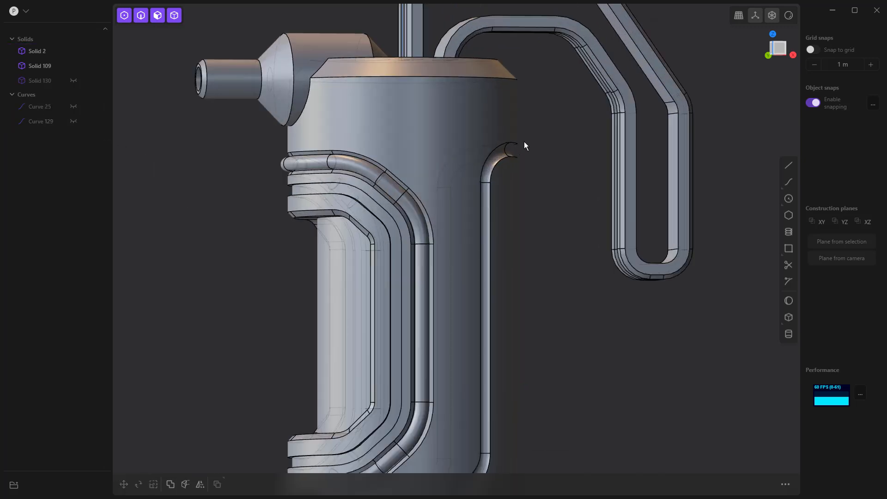
click(492, 147)
click(492, 147)
shift+click(494, 165)
drag(494, 166, 497, 172)
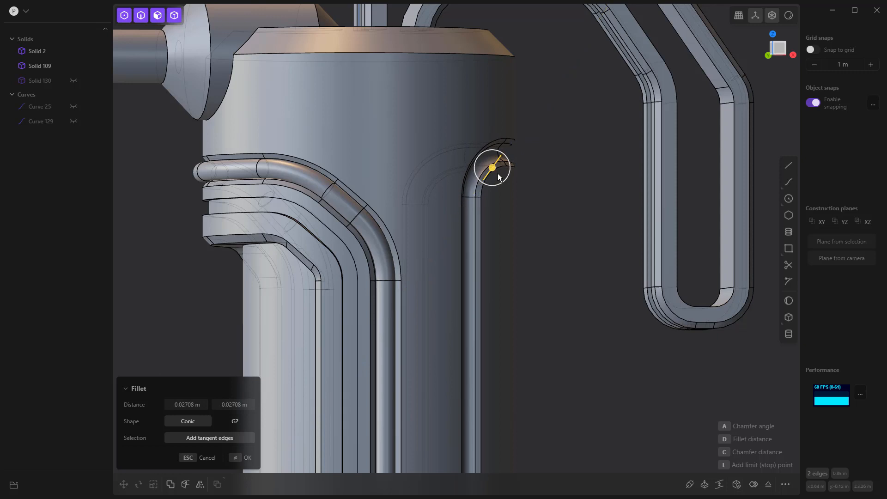
key(Return)
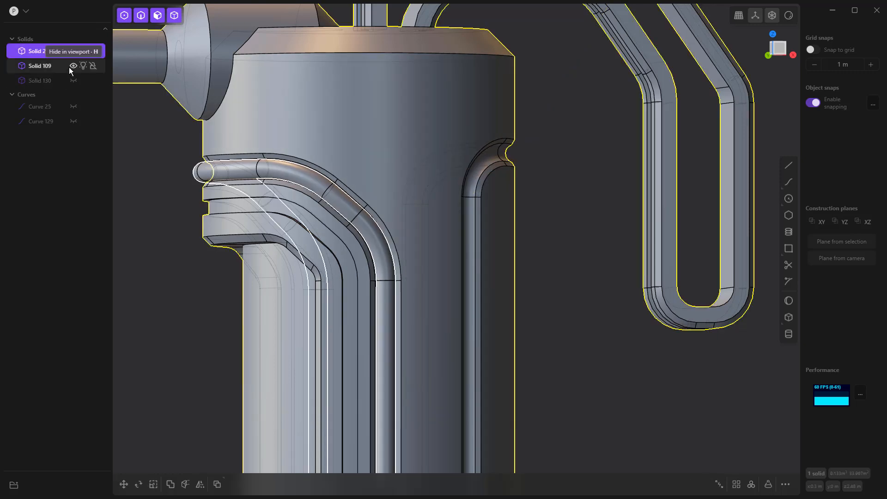
click(566, 199)
scroll(567, 199, down, 5)
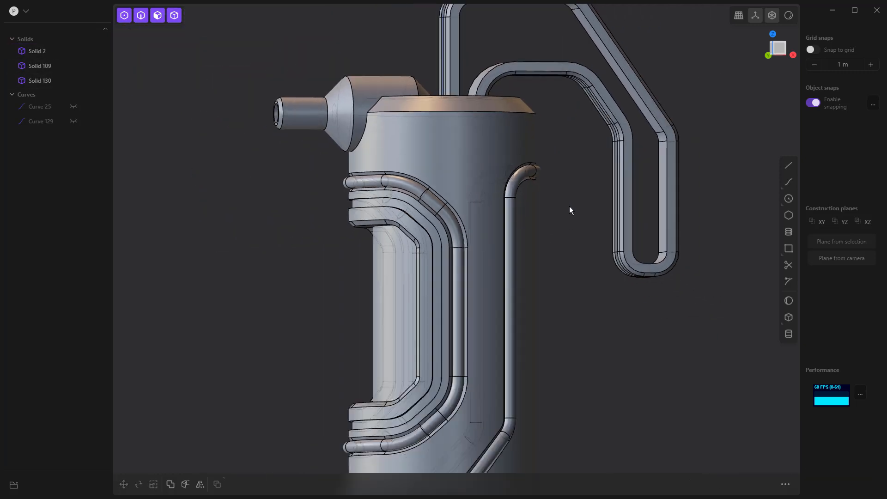
- Chamfer the bottom circular edge of the canister body by about 0.11 m
mouse_move(548, 204)
middle_down()
mouse_move(472, 204)
mouse_move(534, 206)
mouse_move(564, 180)
mouse_move(552, 215)
middle_up()
scroll(550, 212, down, 5)
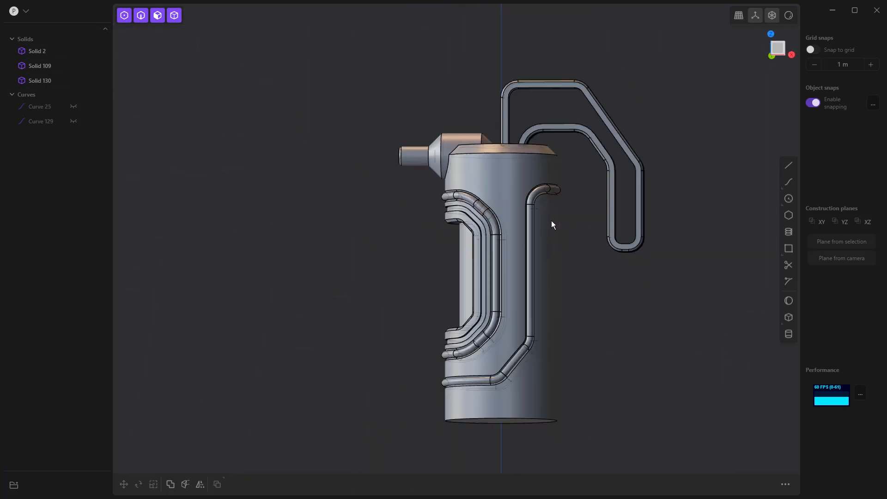
click(550, 421)
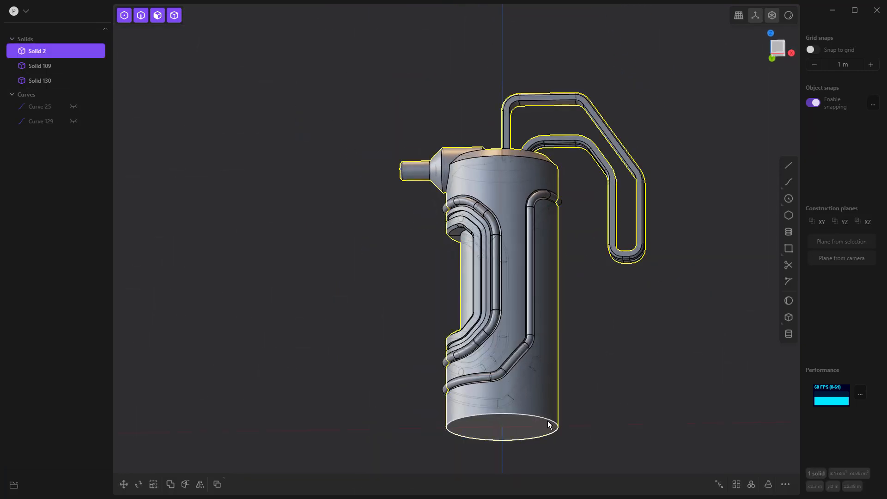
click(548, 422)
key(b)
drag(548, 421, 545, 415)
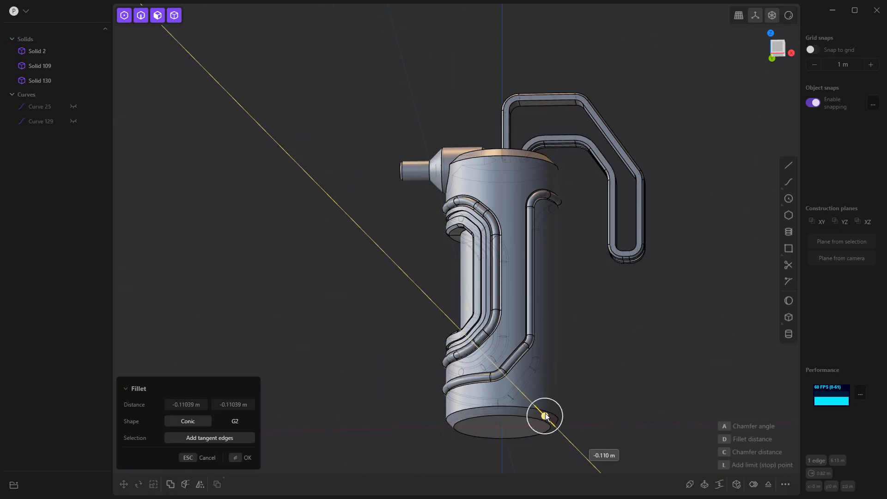
key(Return)
middle_drag(625, 335, 630, 353)
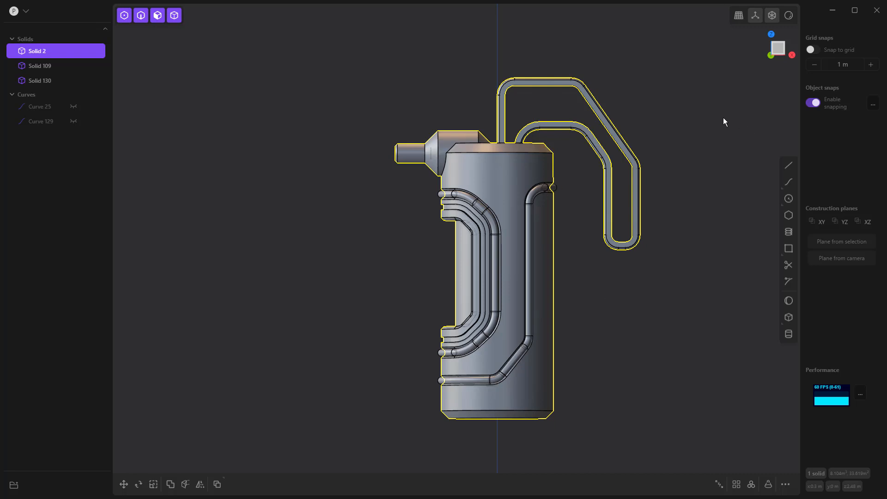
- In the front view, knife-cut a closed five-sided outline into the upper canister body below the lid with the Line tool
key(1)
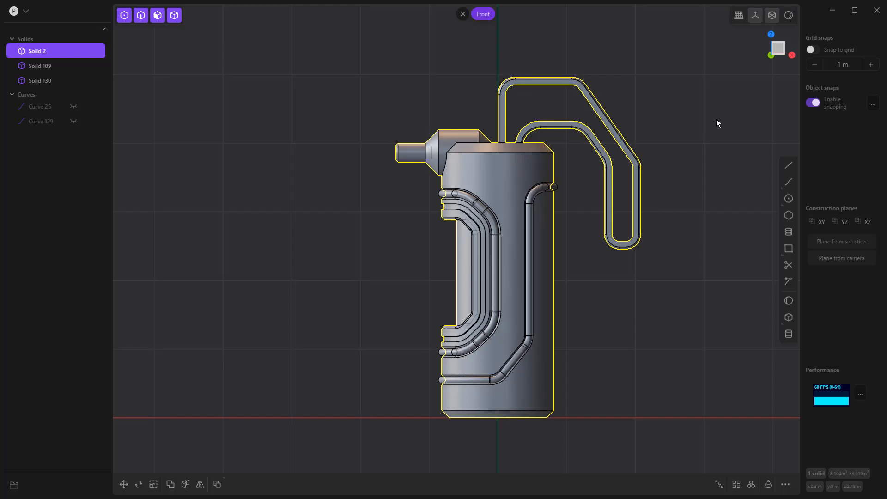
shift+middle_drag(723, 128, 638, 123)
click(638, 123)
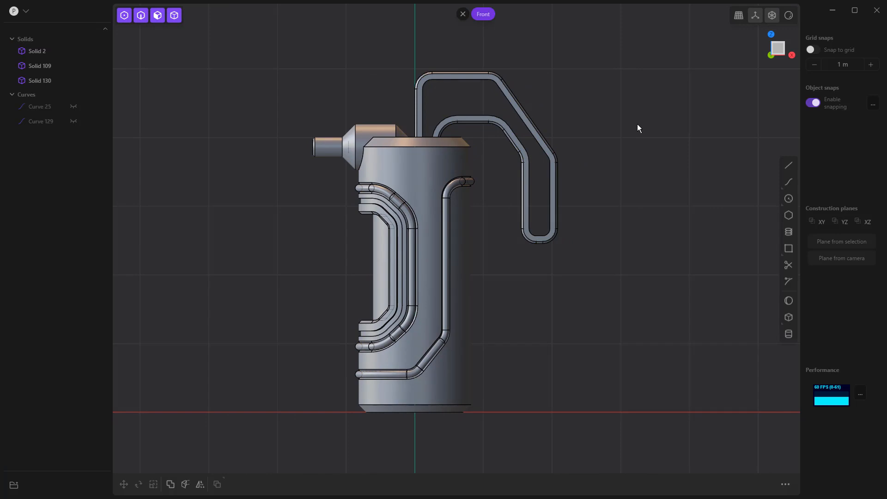
click(790, 165)
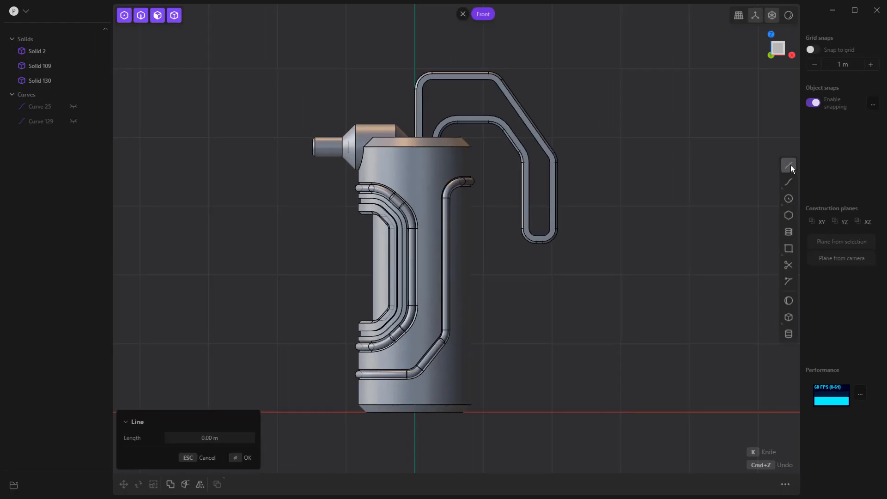
key(k)
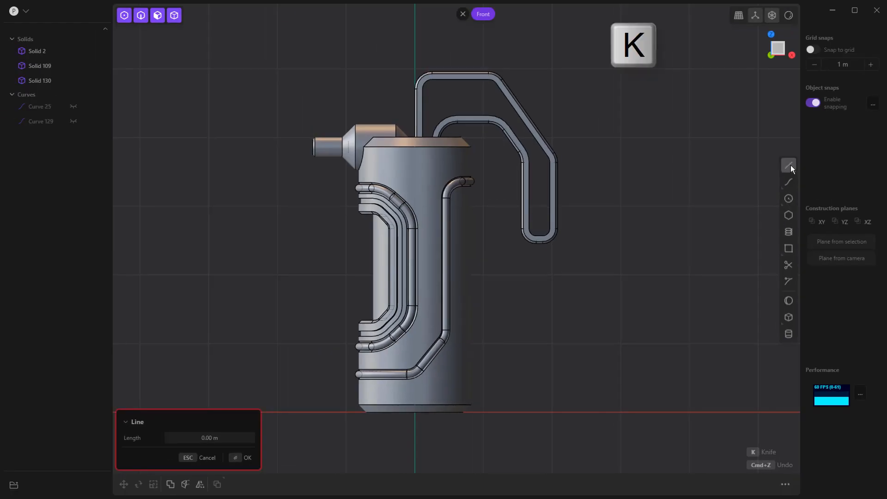
scroll(409, 162, up, 5)
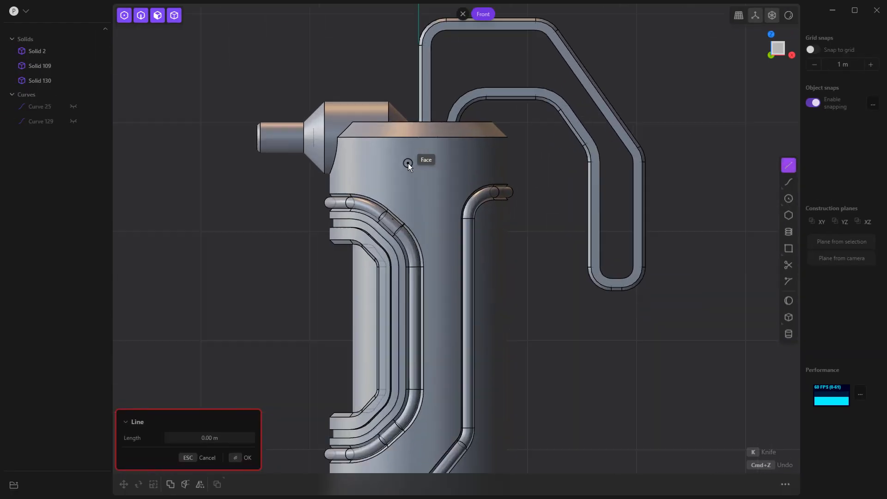
click(381, 149)
click(485, 149)
click(485, 179)
click(461, 207)
click(399, 206)
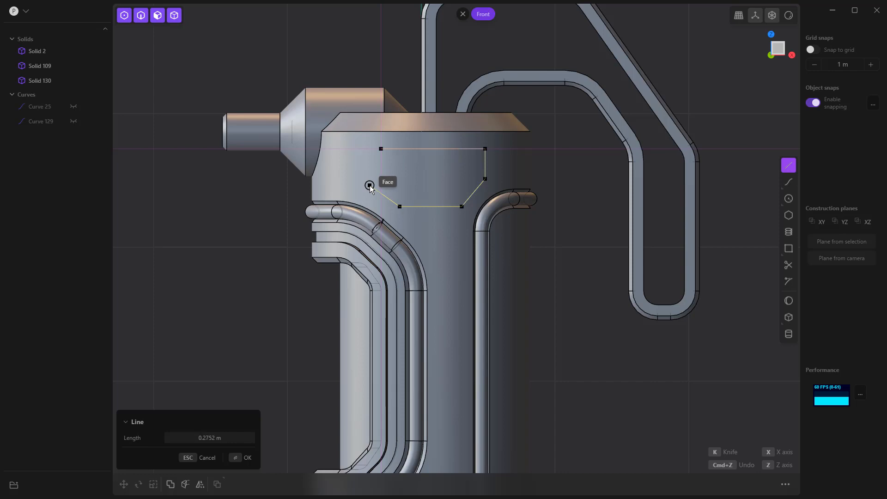
click(375, 151)
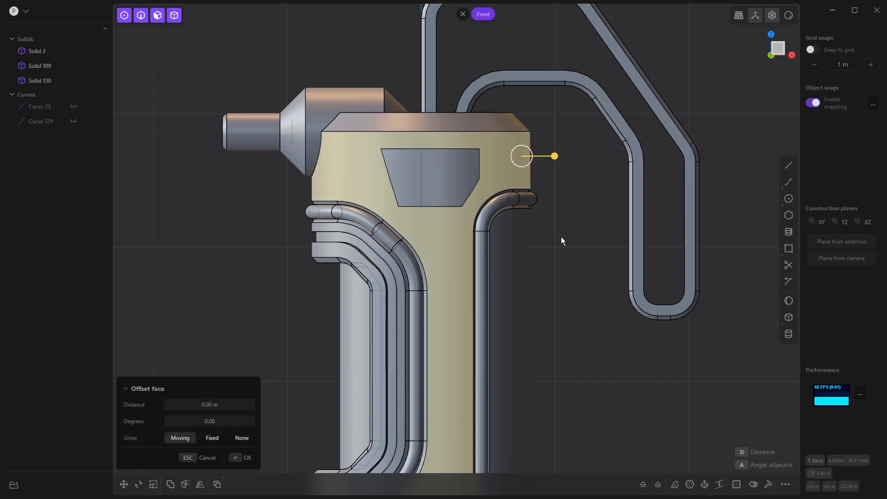
- Select the five-sided face cut into the upper canister body and examine it from several angles
click(434, 162)
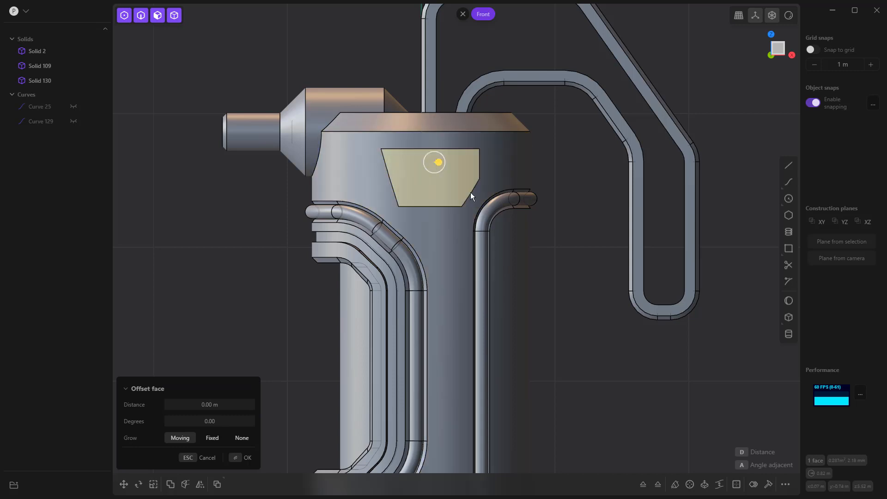
middle_drag(542, 282, 673, 281)
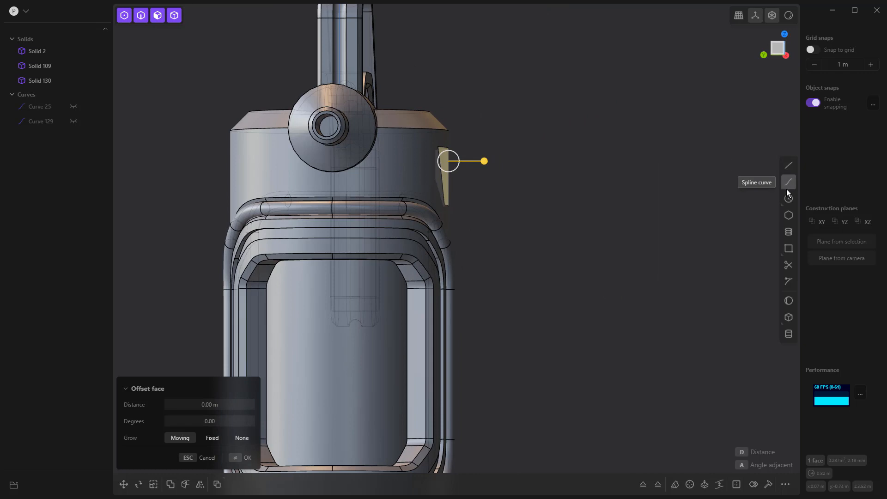
middle_drag(569, 168, 503, 173)
mouse_move(425, 168)
middle_down()
mouse_move(455, 170)
mouse_move(439, 167)
middle_up()
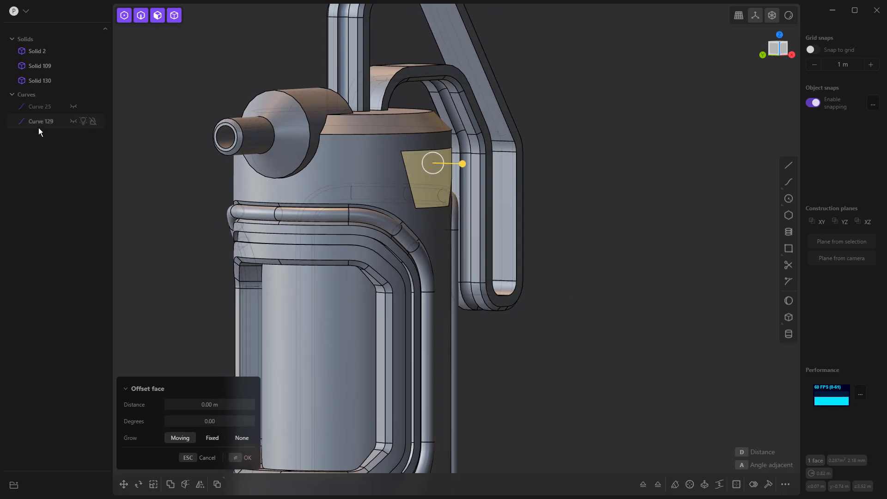
middle_drag(176, 187, 158, 190)
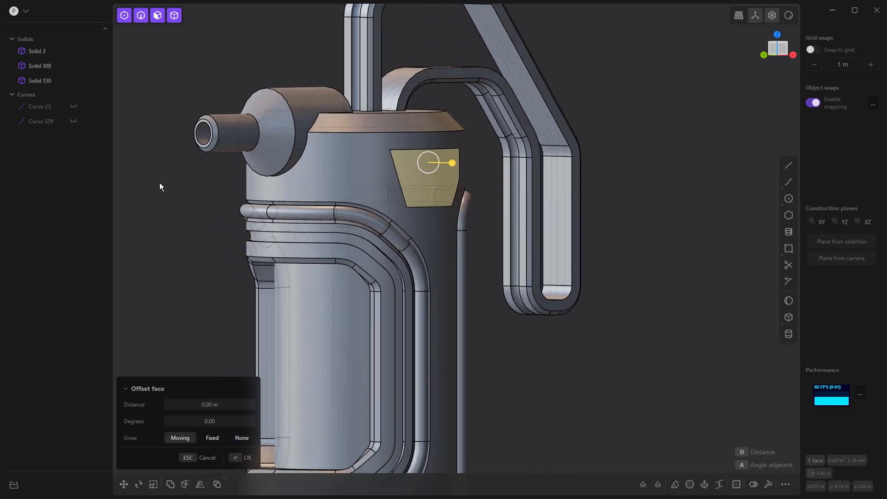
- Push the five-sided face on the upper canister body inward with Offset face to form a recess
mouse_move(452, 162)
mouse_down()
mouse_move(350, 170)
mouse_move(444, 175)
mouse_up()
middle_drag(443, 175, 405, 230)
middle_drag(319, 202, 266, 190)
right_click(273, 176)
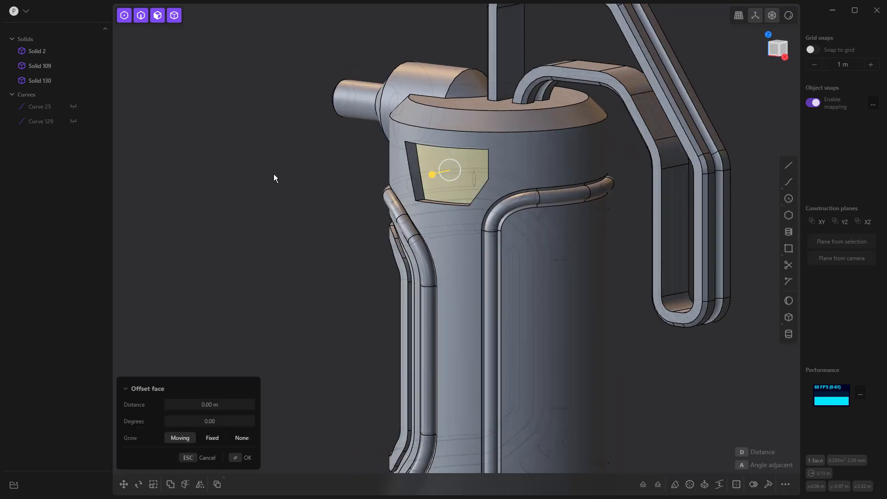
key(Escape)
scroll(446, 189, up, 5)
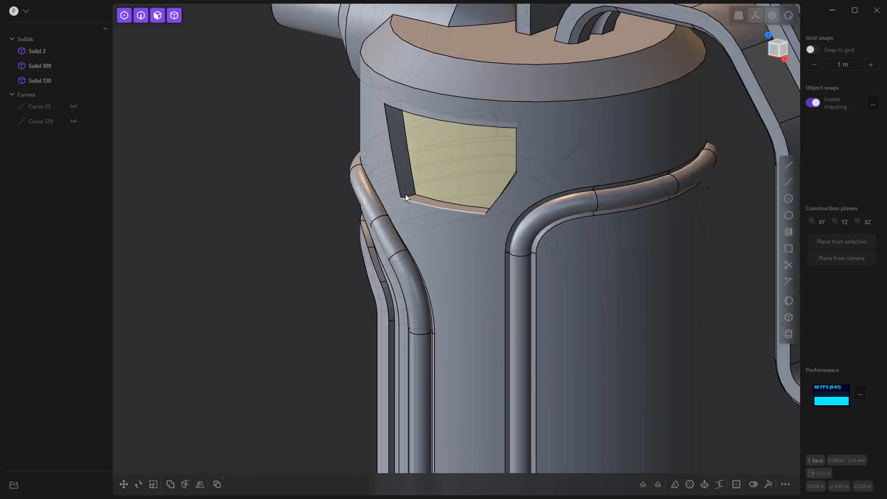
- Fillet all five corner edges of the recess in the upper canister body together
click(406, 197)
key(b)
middle_drag(483, 209, 531, 219)
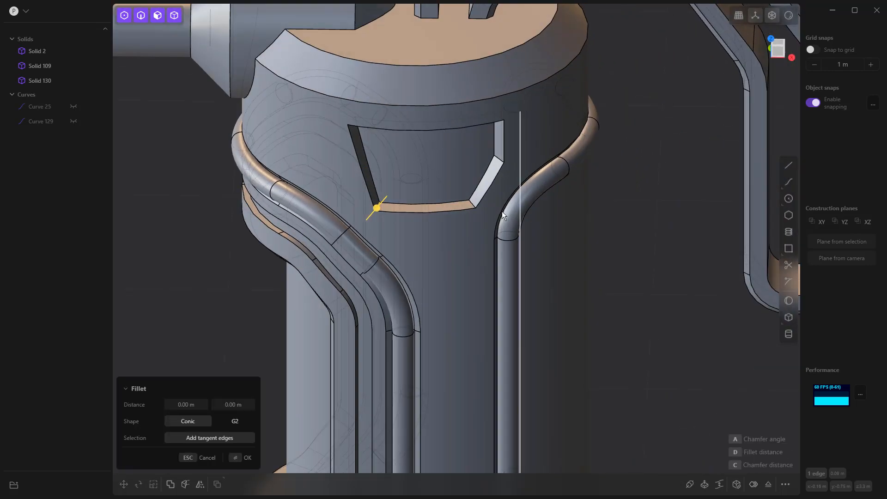
click(473, 205)
click(496, 157)
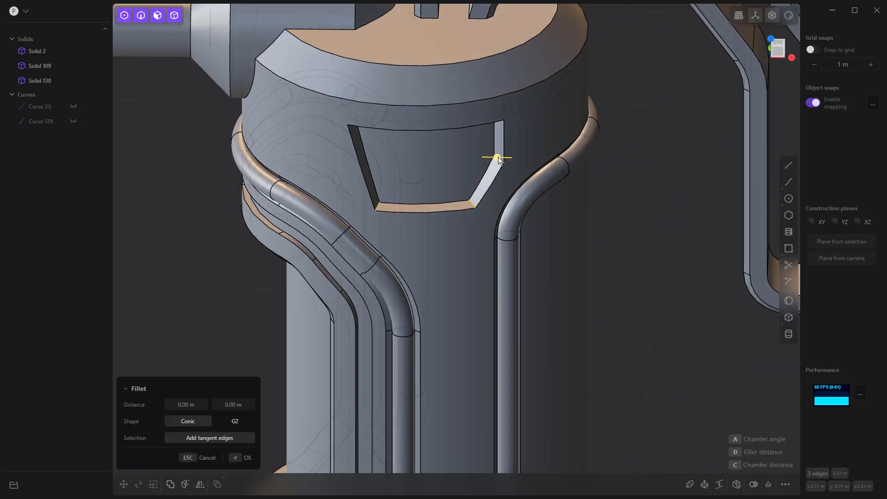
click(499, 116)
click(351, 121)
drag(352, 122, 362, 136)
key(Return)
- Chamfer the outer rim edge of the rounded five-sided recess
click(488, 193)
key(b)
drag(487, 192, 192, 186)
key(Return)
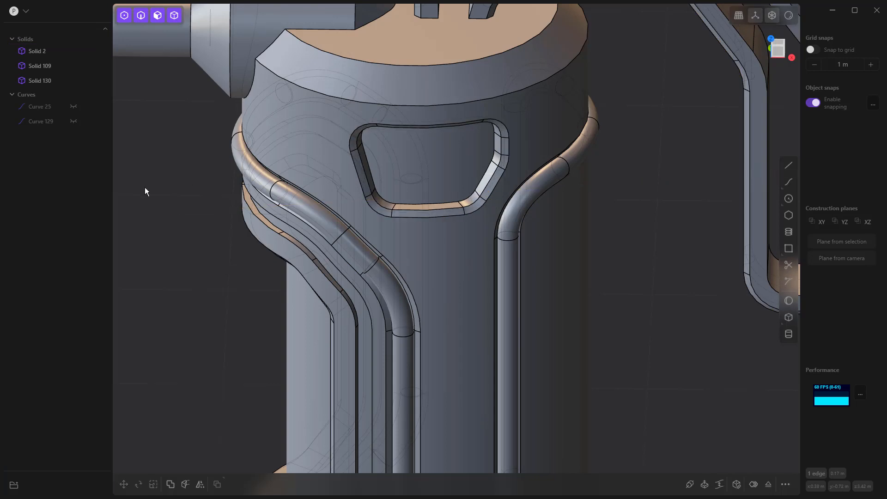
- Inset the outline of the recess floor and offset the resulting inner face outward by about 0.038 m
click(456, 157)
key(o)
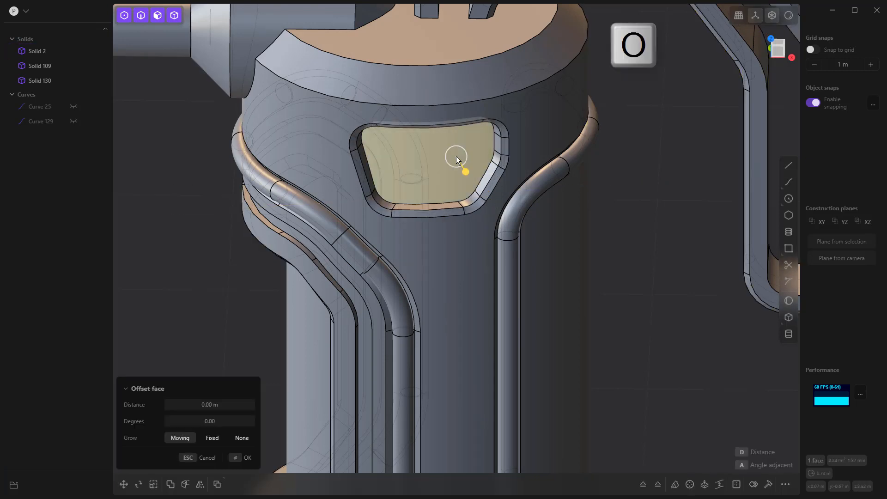
key(o)
click(461, 150)
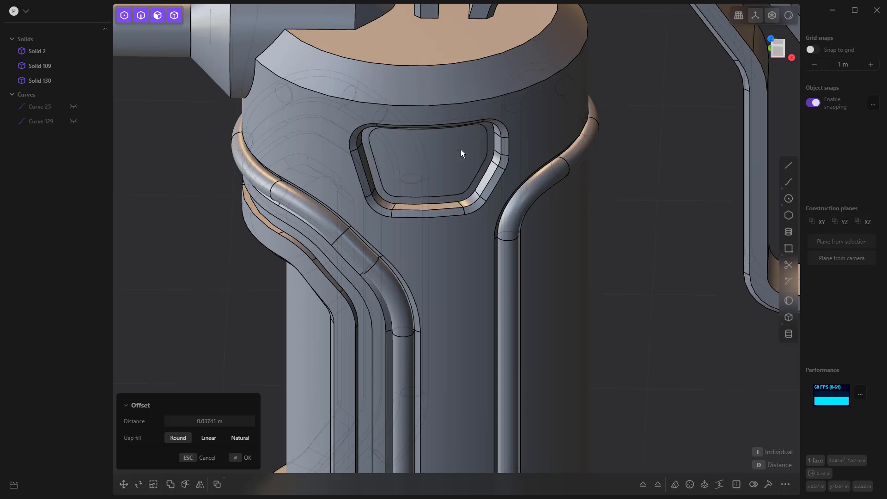
middle_drag(440, 165, 457, 141)
key(Return)
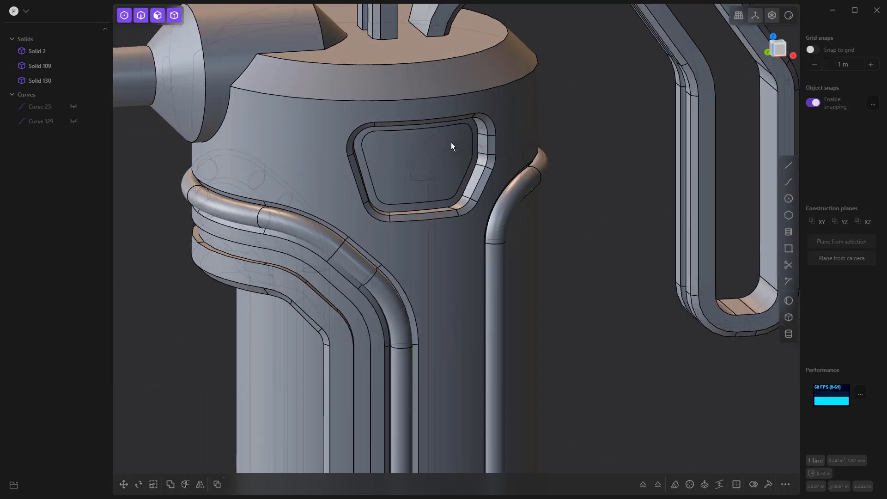
key(o)
drag(403, 146, 413, 156)
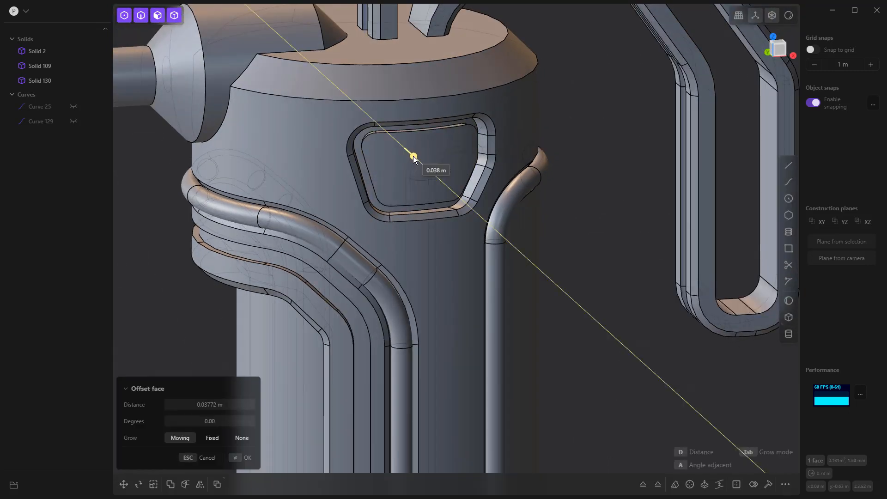
click(555, 122)
- Chamfer the outer edge of the raised inner panel in the recess by about 0.023 m
click(458, 128)
scroll(457, 124, up, 3)
click(457, 126)
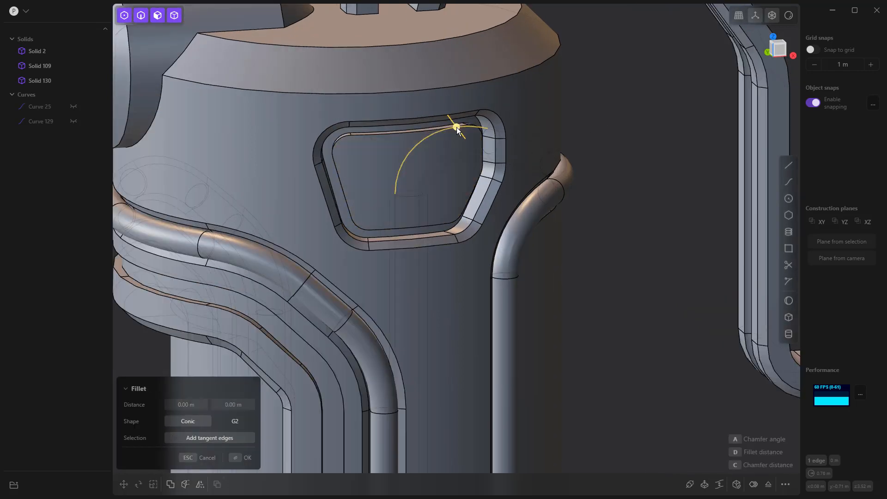
click(434, 129)
drag(434, 129, 434, 134)
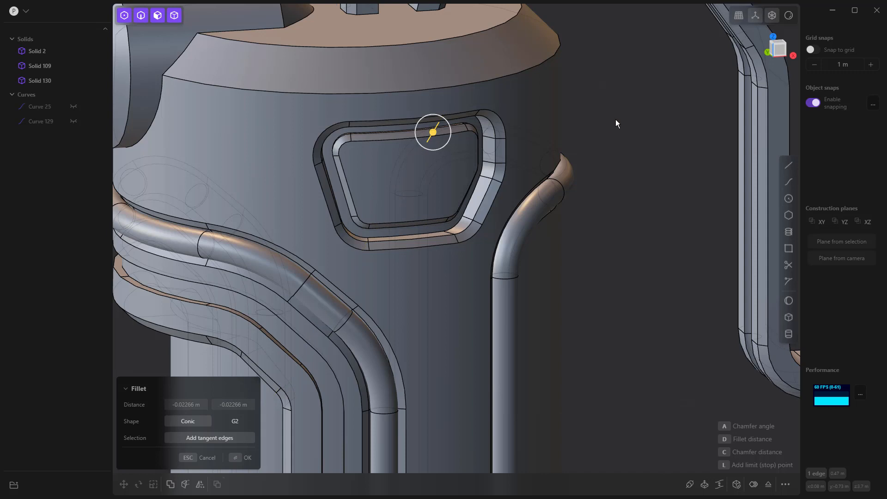
click(615, 119)
- Examine the whole canister and its new recessed panel from several angles
scroll(614, 118, down, 5)
middle_drag(661, 154, 640, 142)
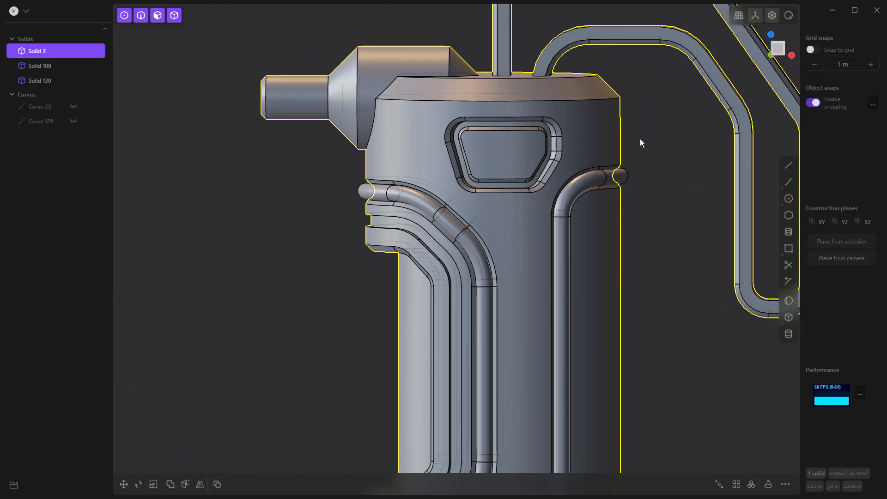
scroll(247, 160, down, 2)
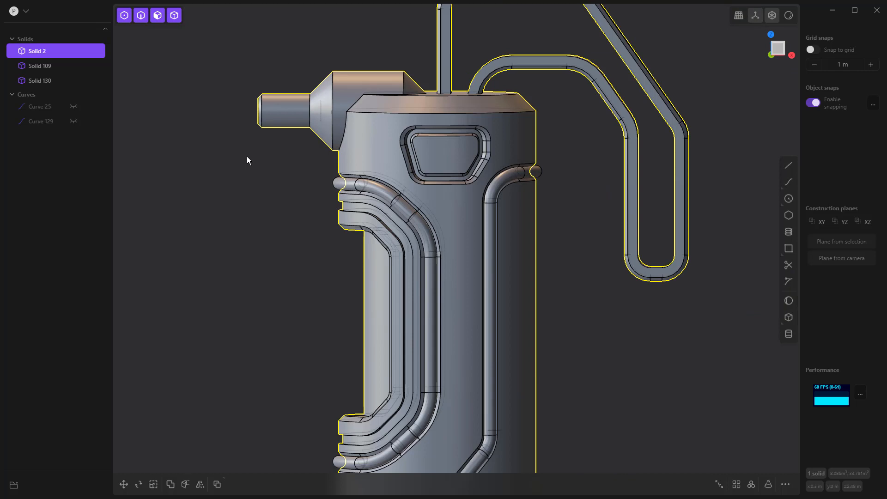
scroll(270, 162, down, 2)
middle_drag(270, 161, 331, 187)
scroll(331, 185, down, 2)
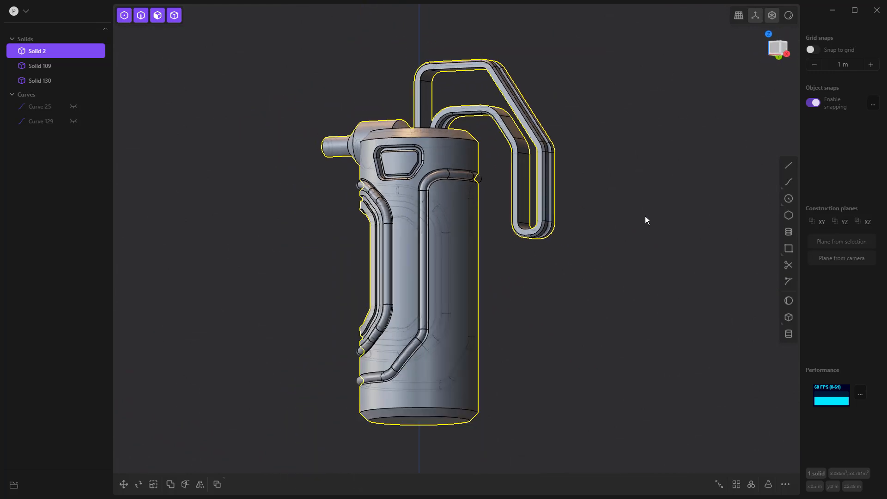
middle_drag(597, 214, 641, 241)
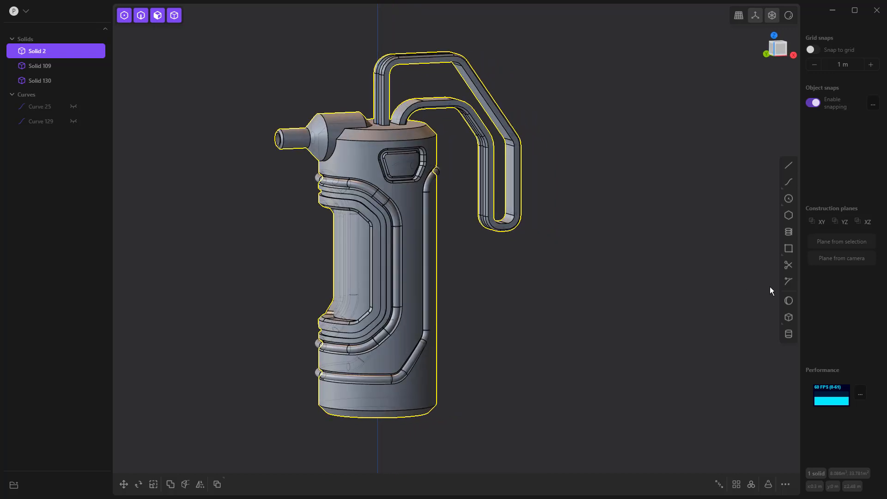
- Create a 4-turn spiral along the Z axis from the centre of the canister base, with a radius of about 0.606 m around the recessed cylinder
click(789, 233)
middle_drag(575, 265, 572, 215)
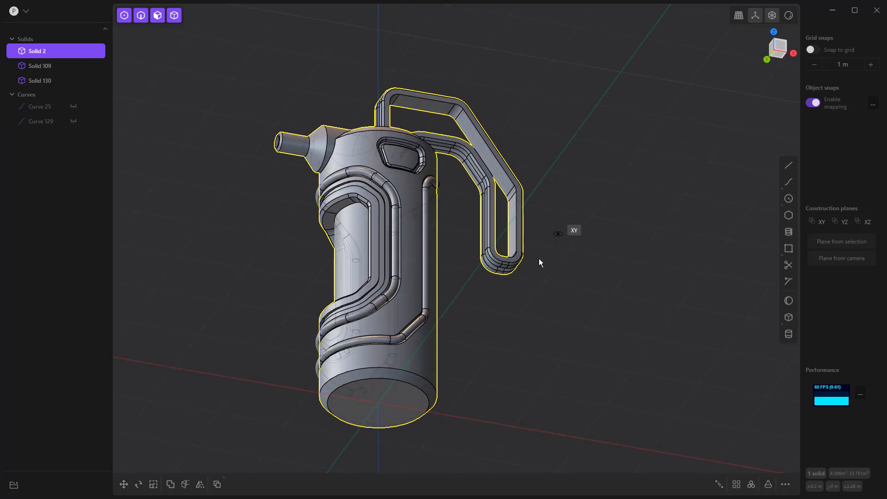
click(377, 403)
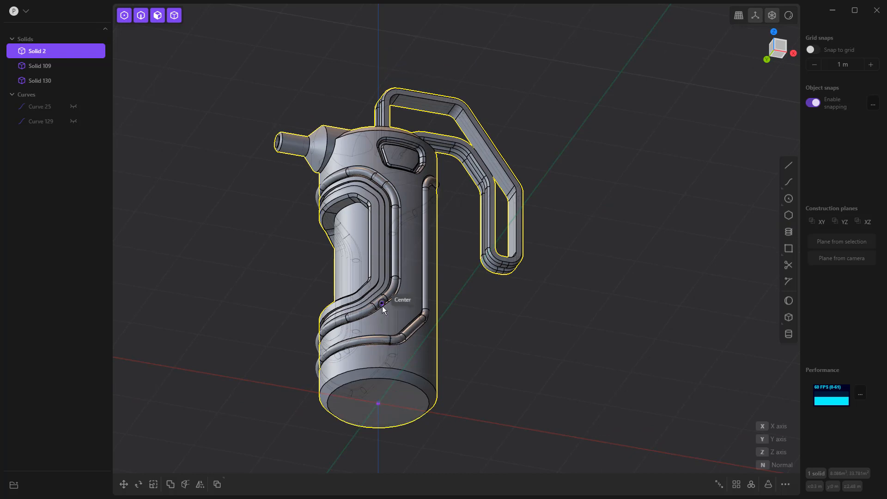
middle_drag(387, 257, 414, 259)
key(z)
click(383, 248)
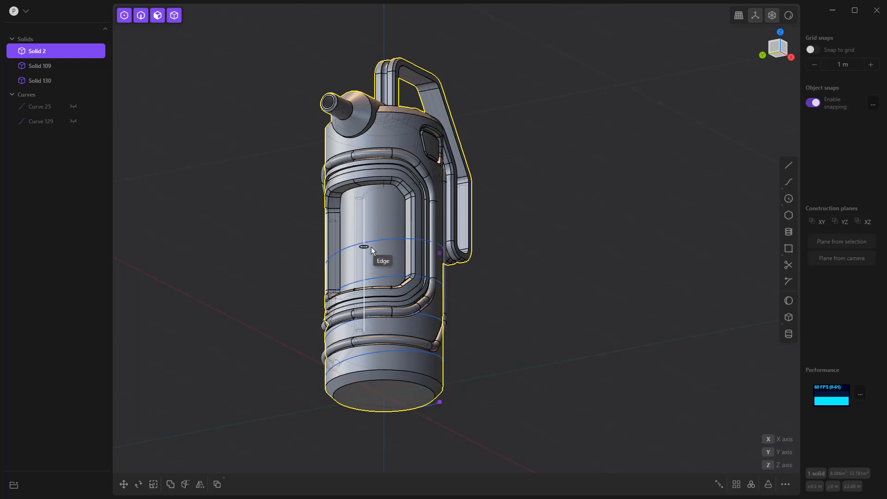
middle_drag(372, 245, 357, 297)
scroll(358, 285, up, 3)
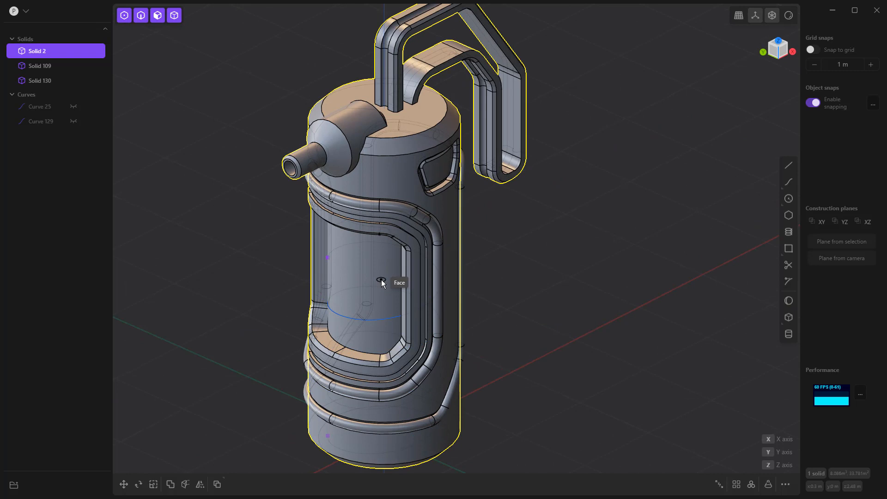
click(381, 280)
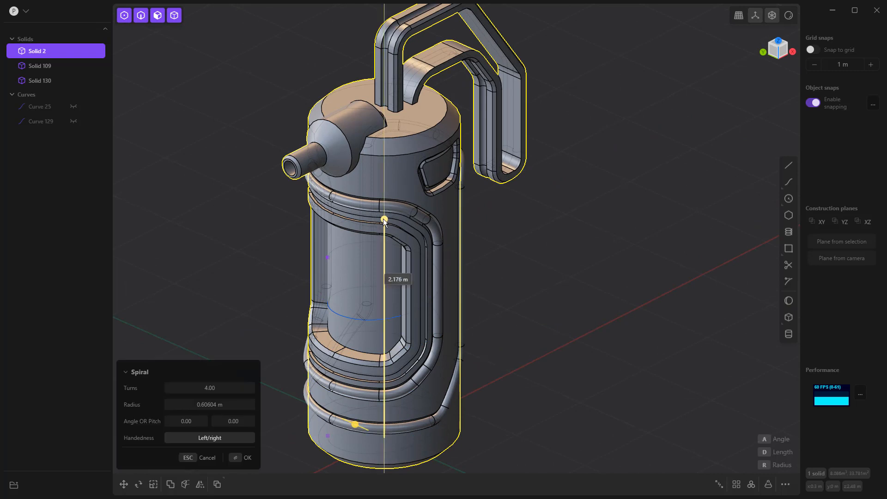
click(386, 146)
- Sweep a pipe with a 0.05 m section size along the spiral as a new body
middle_drag(503, 316, 515, 288)
key(p)
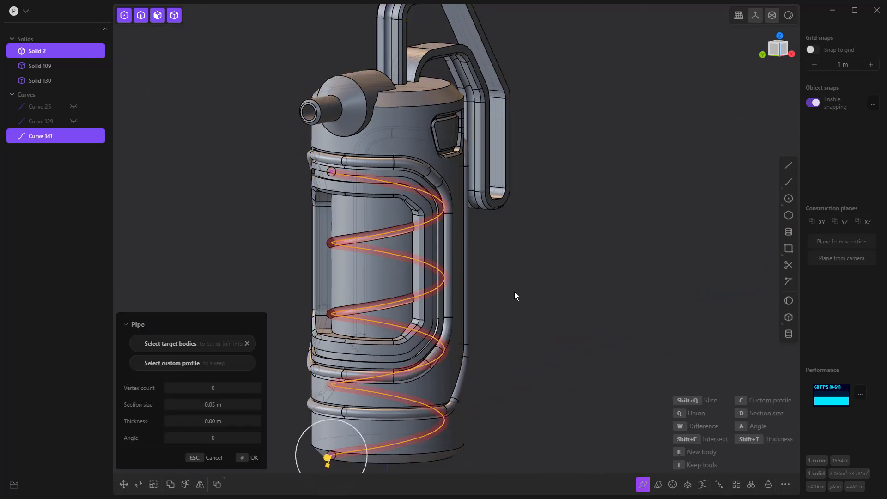
key(b)
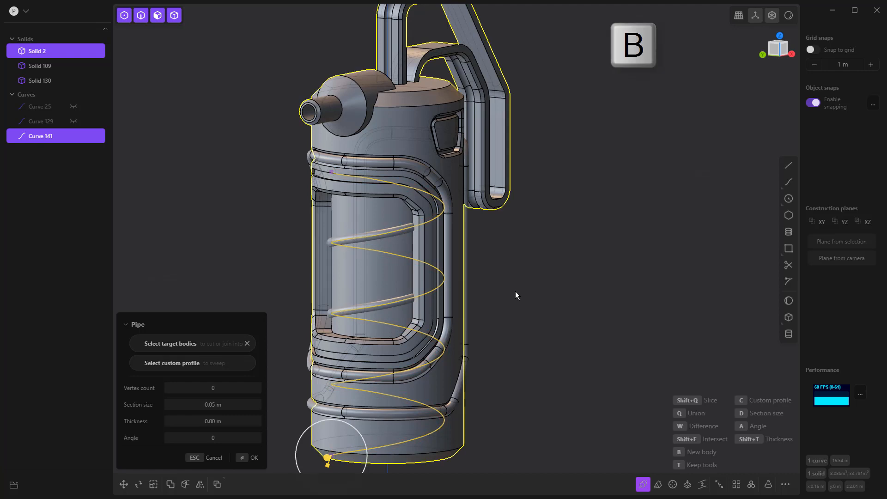
key(Return)
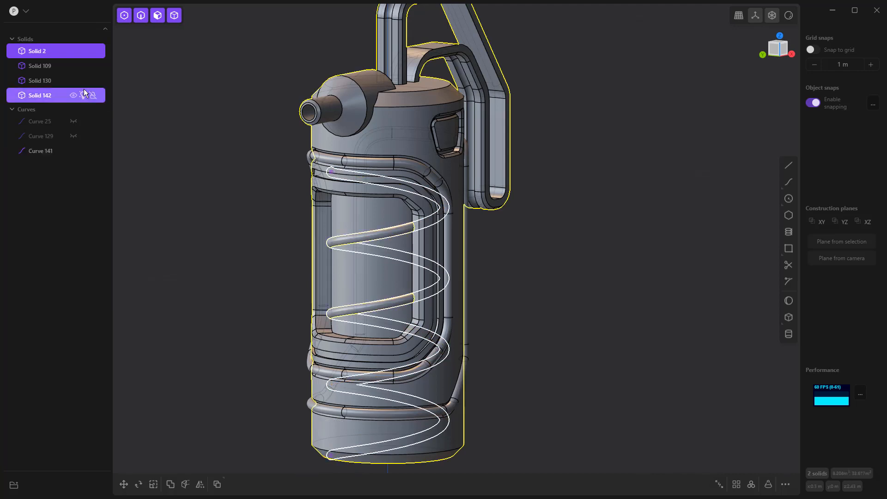
- Hide the two pipes lying in the canister body's outer grooves
click(74, 81)
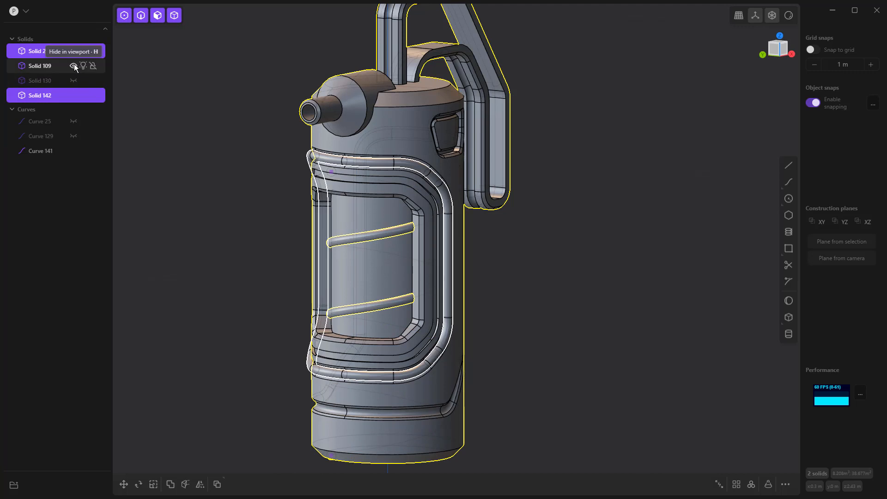
click(201, 207)
middle_drag(207, 226, 256, 216)
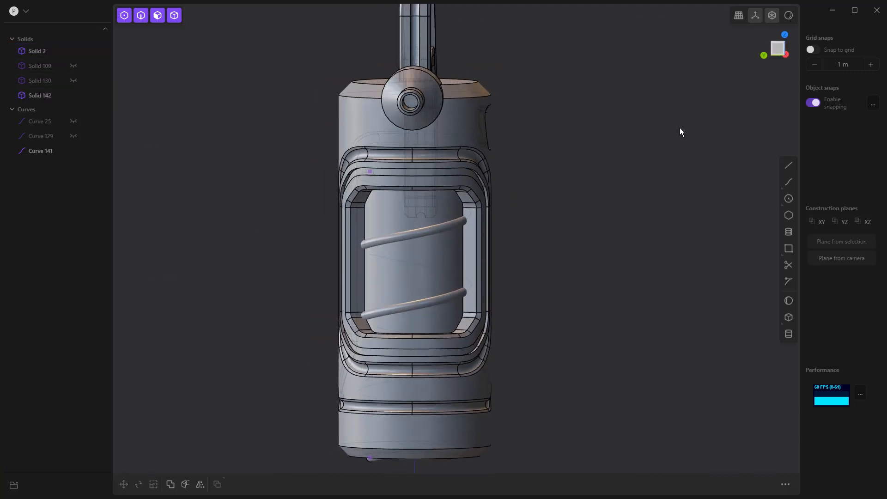
- In the left view, draw a rectangle about 3 m by 1.4 m covering the canister's lower part up to just below the recessed window
key(KP_3)
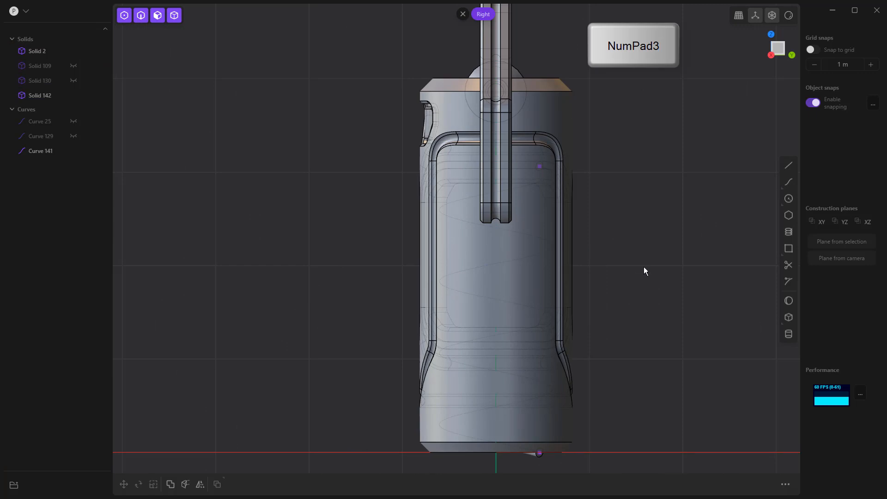
alt+middle_drag(645, 267, 625, 269)
alt+middle_drag(678, 263, 657, 266)
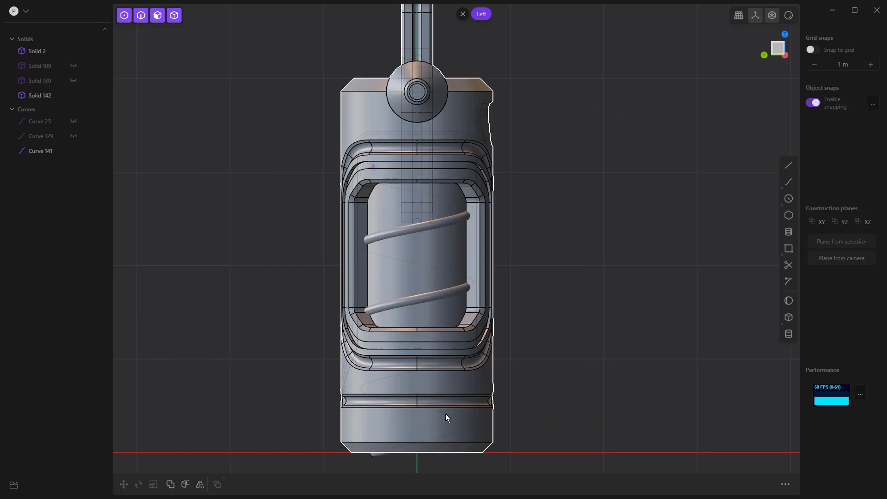
click(788, 248)
click(284, 337)
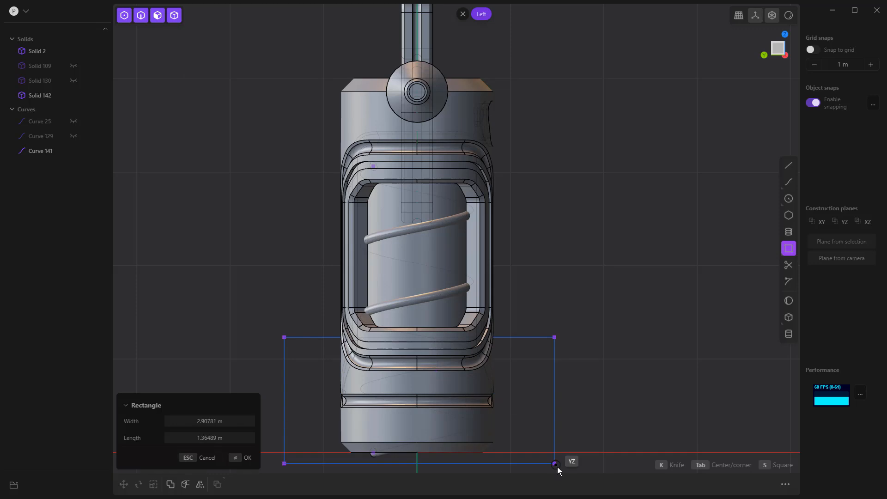
click(563, 469)
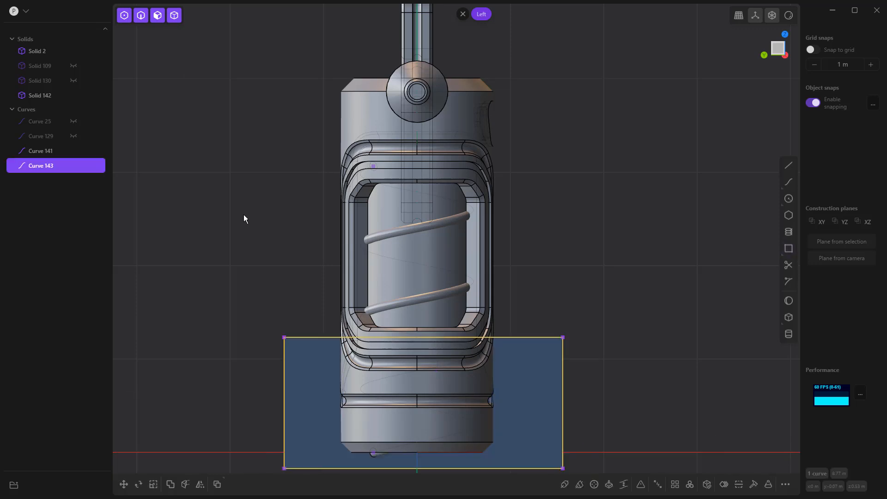
- Hide the canister body and extrude the rectangle about 0.85 m to both sides as a Difference that cuts away the spiral pipe's lower part
click(73, 51)
middle_drag(121, 98, 296, 303)
key(e)
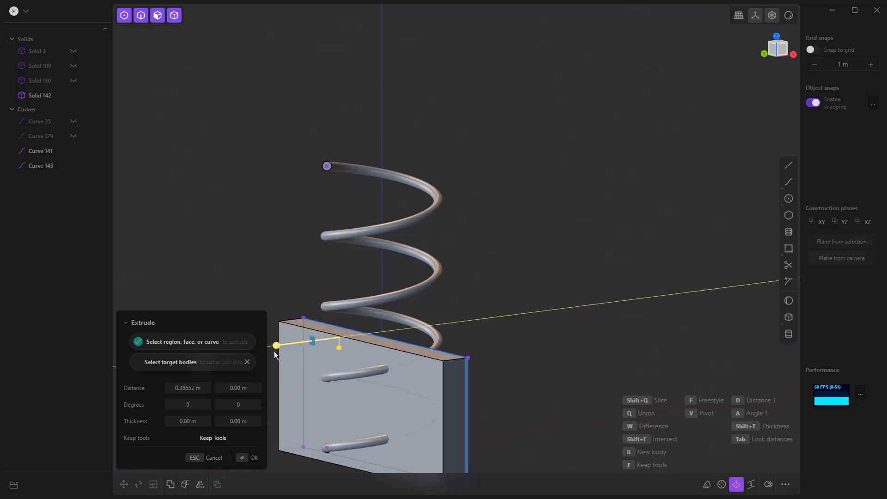
key(Tab)
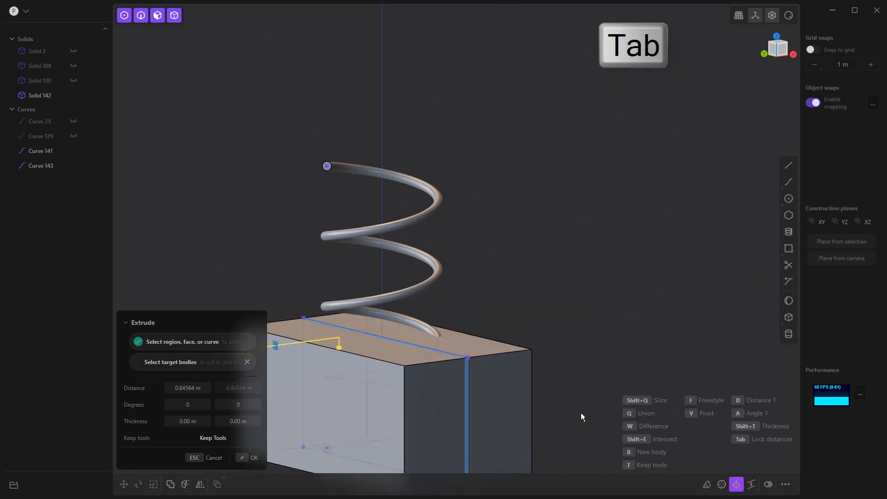
key(w)
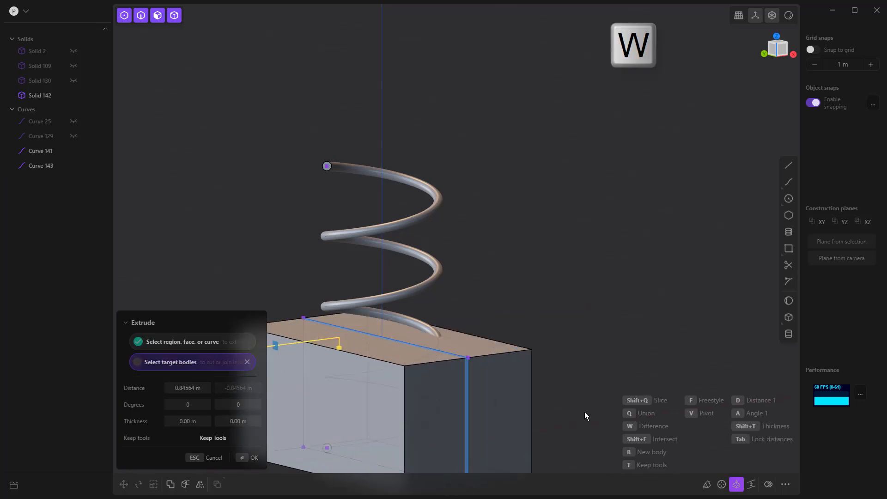
click(437, 274)
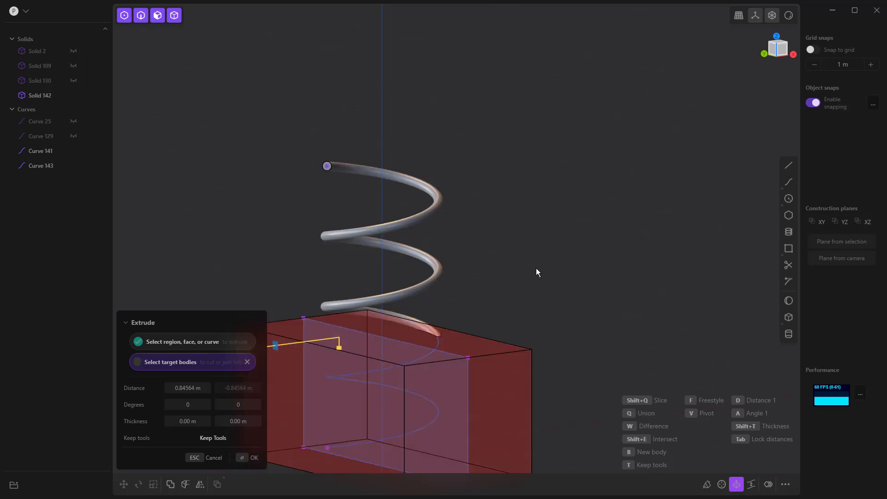
key(Return)
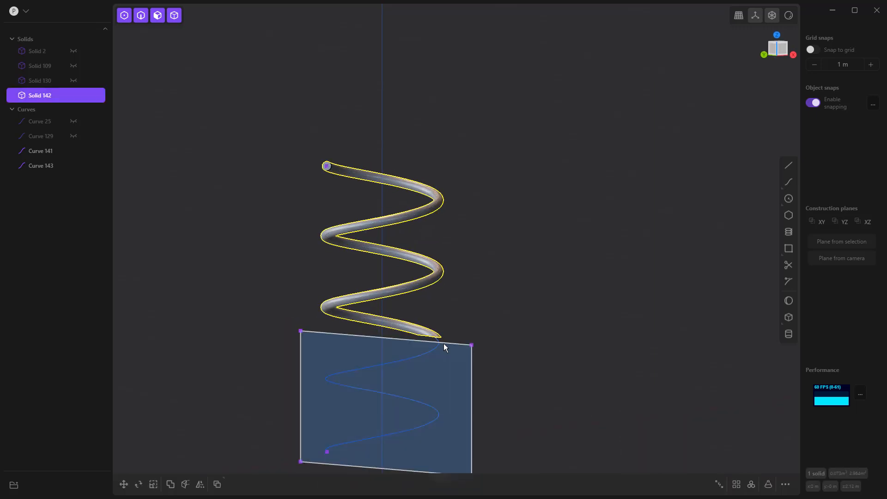
- Delete the spiral guide curve and the rectangle used for the cut
click(433, 351)
key(Delete)
click(449, 345)
key(Delete)
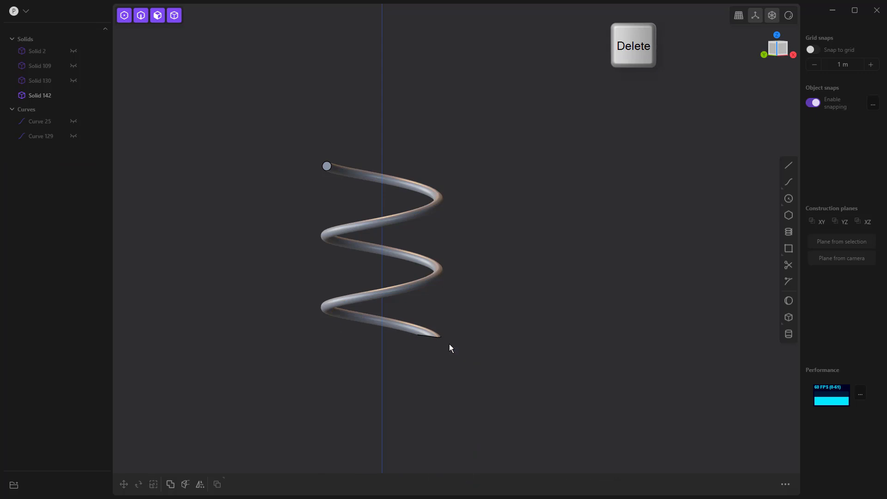
- Unhide the canister body and the two pipes in its outer grooves
click(74, 51)
click(74, 66)
click(73, 80)
middle_drag(191, 209, 242, 208)
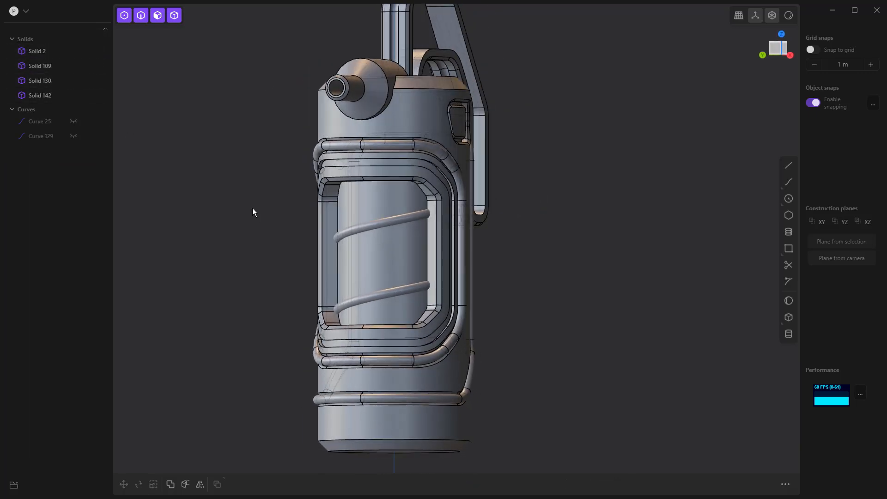
- Unite the spiral pipe with the canister body into a single solid using a Boolean Union
click(385, 223)
shift+click(376, 210)
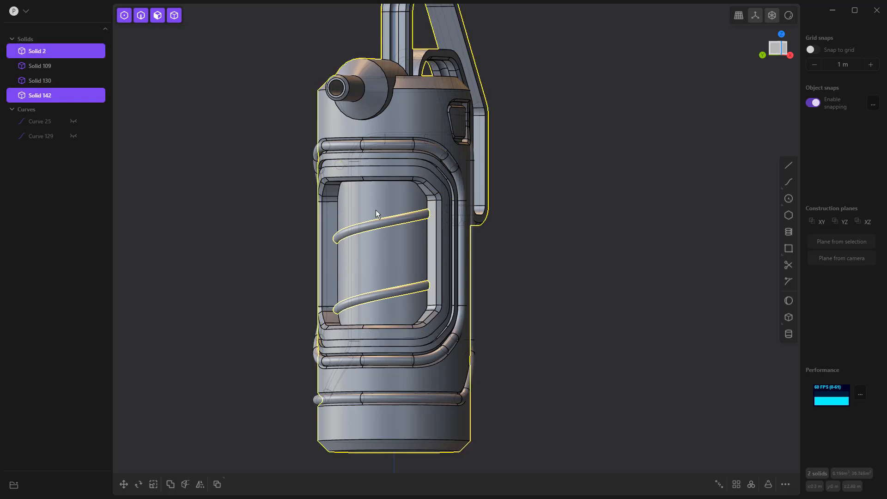
key(q)
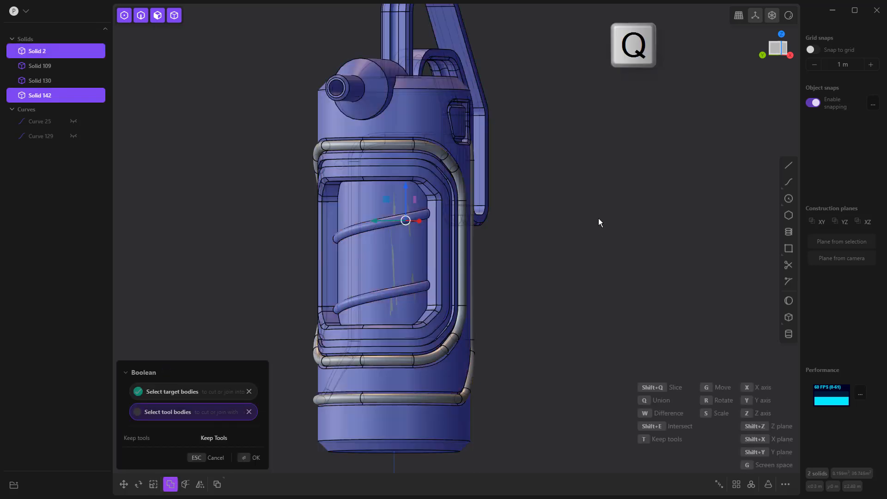
right_click(598, 218)
middle_drag(600, 221, 602, 273)
click(587, 235)
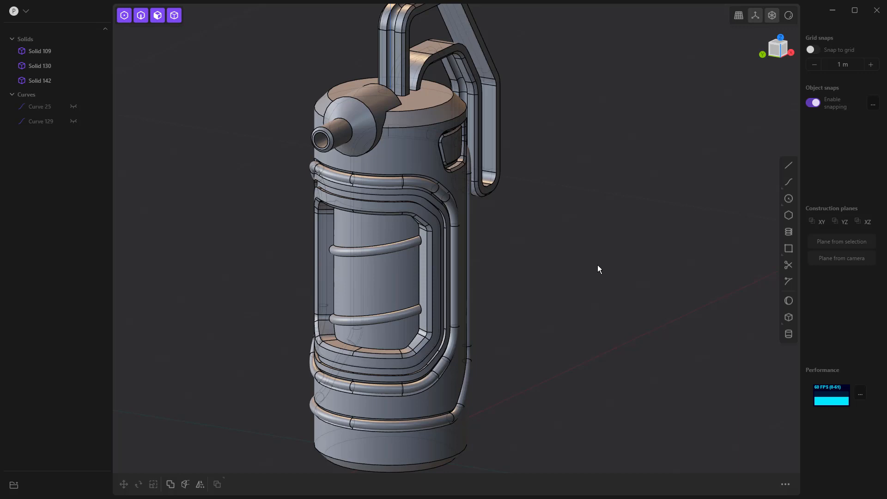
- Switch the viewport to perspective projection and turn off the axis overlays and the X-ray display
middle_drag(598, 265, 568, 284)
scroll(556, 271, down, 5)
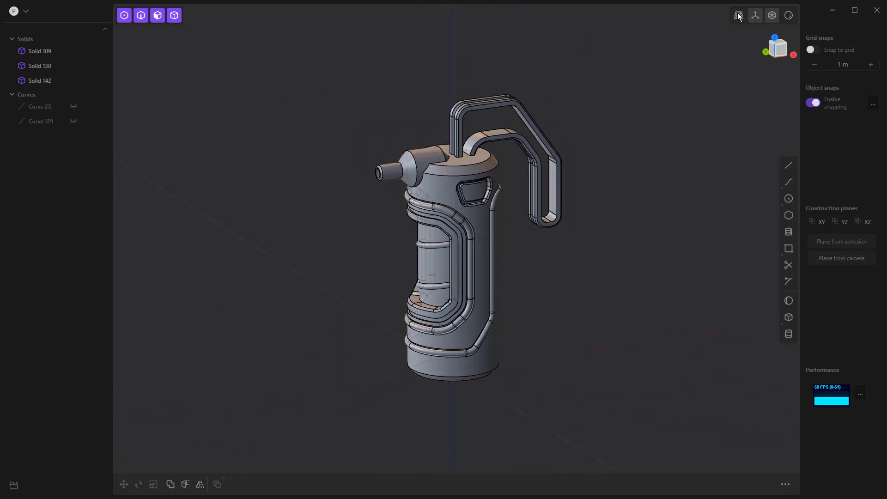
click(738, 15)
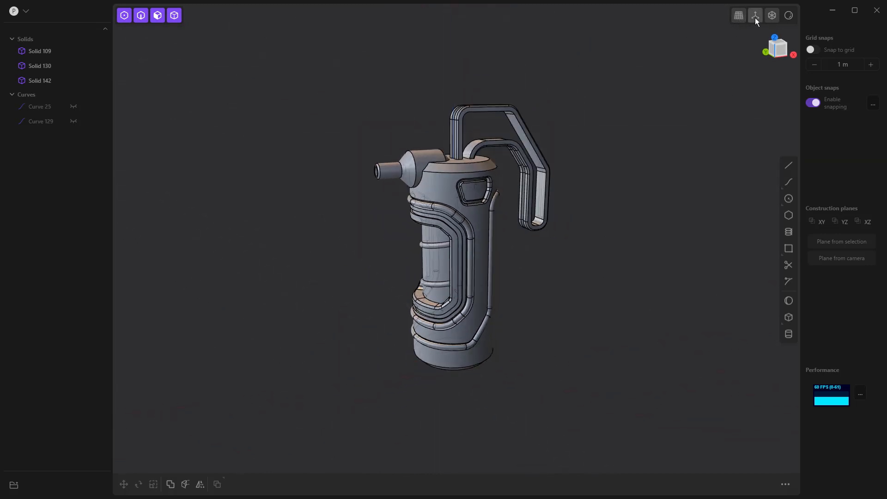
click(772, 16)
- Shade the canister with the glossy red-orange matcap material and view the finished model from the spout side
click(791, 17)
mouse_move(791, 16)
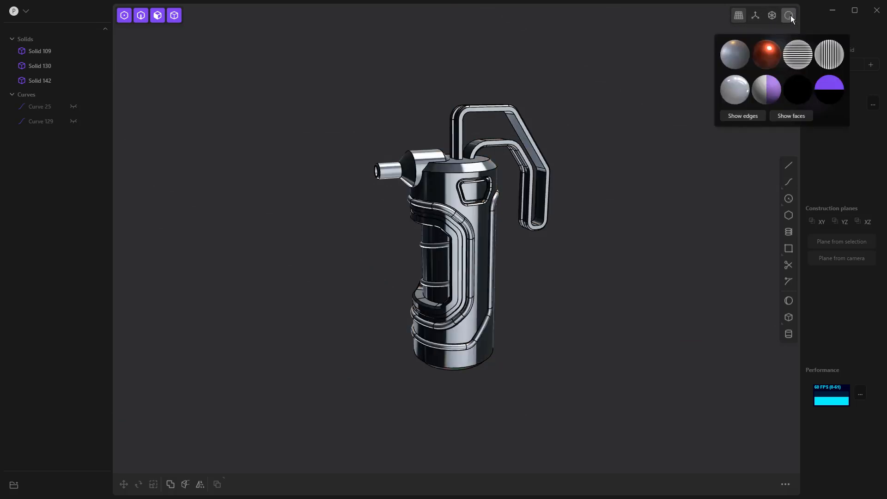
click(767, 54)
middle_drag(564, 292, 587, 283)
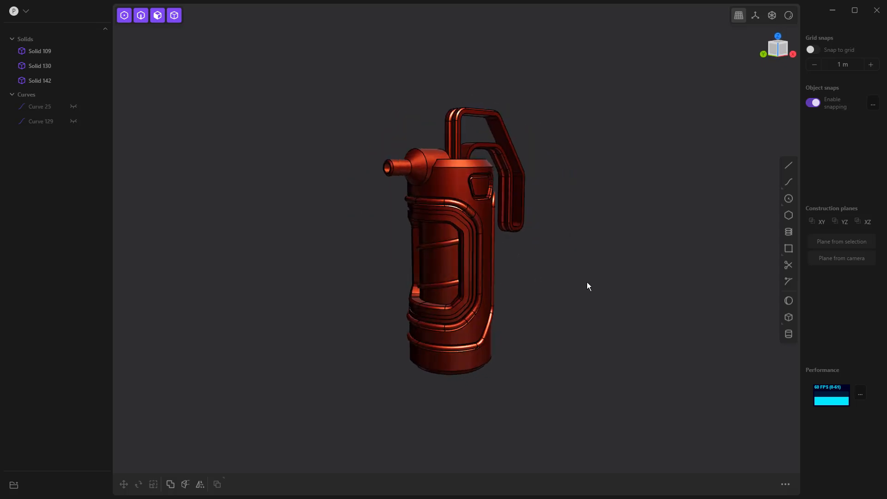
scroll(514, 307, up, 5)
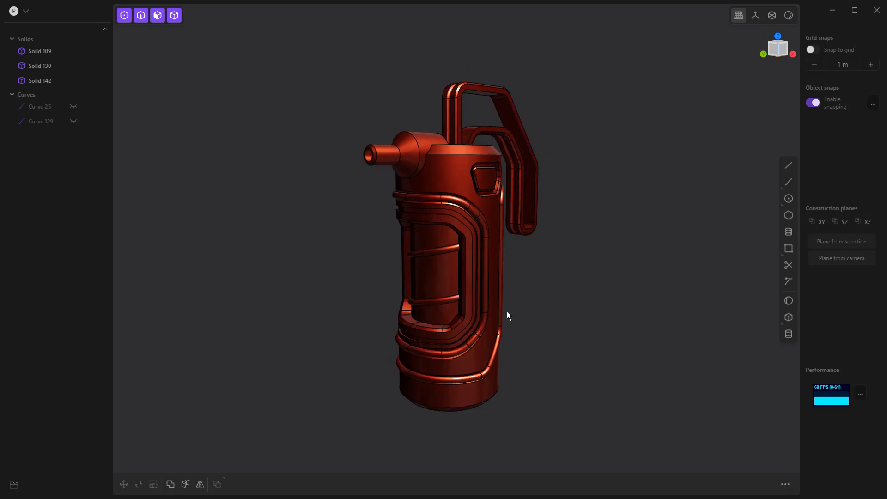
shift+middle_drag(522, 317, 478, 281)
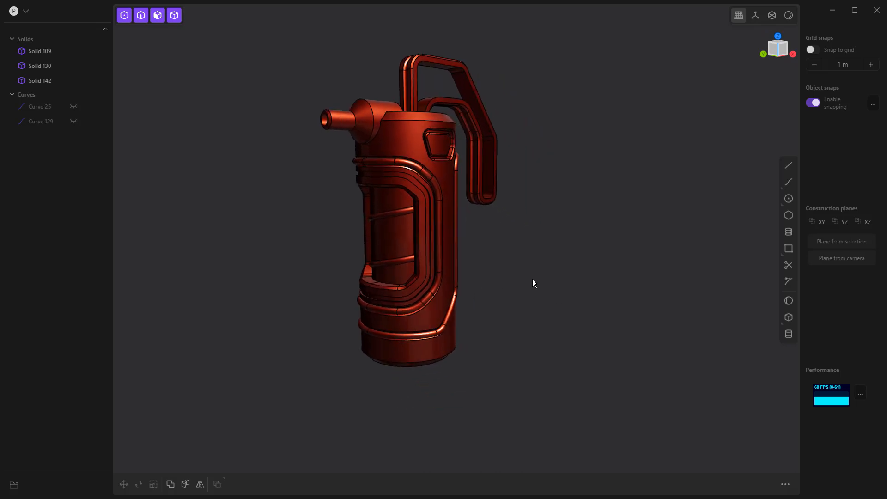